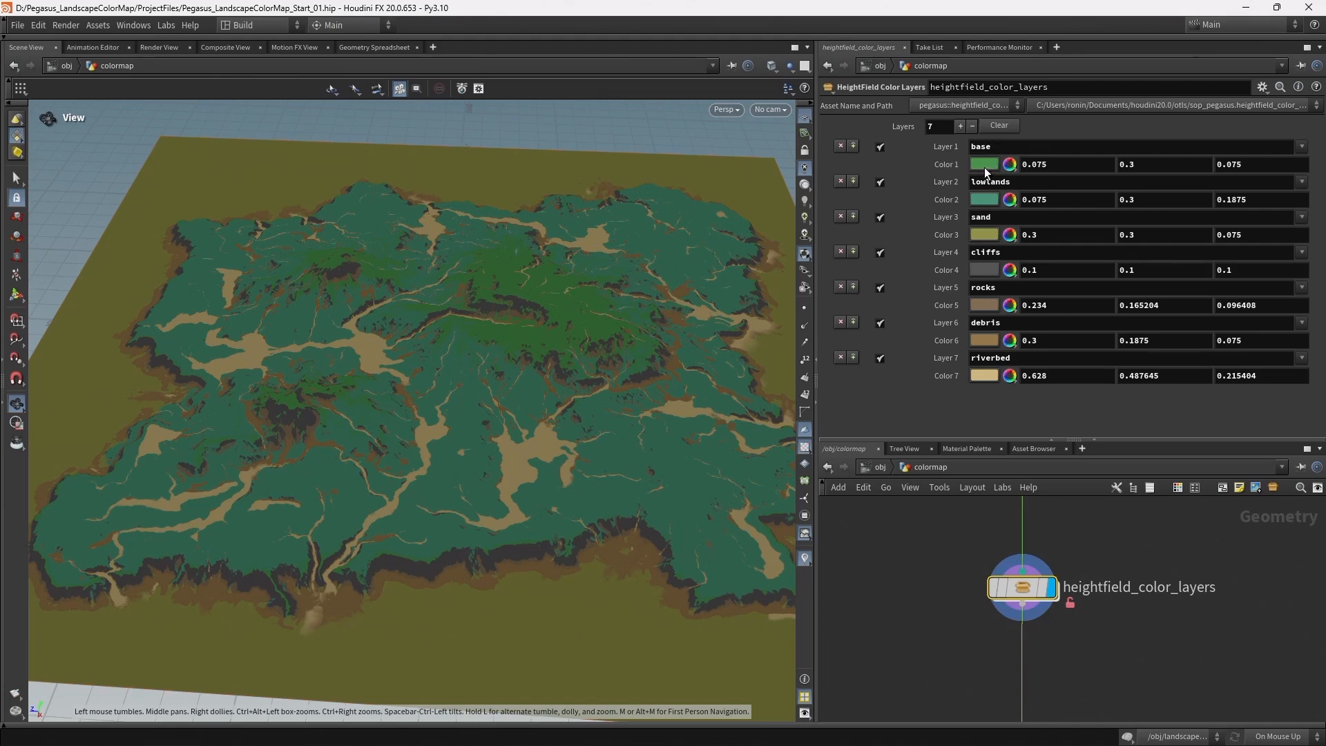
Open a Chrome window, size and place it so the layer colour parameters stay visible, and load textures.com.
key("super")
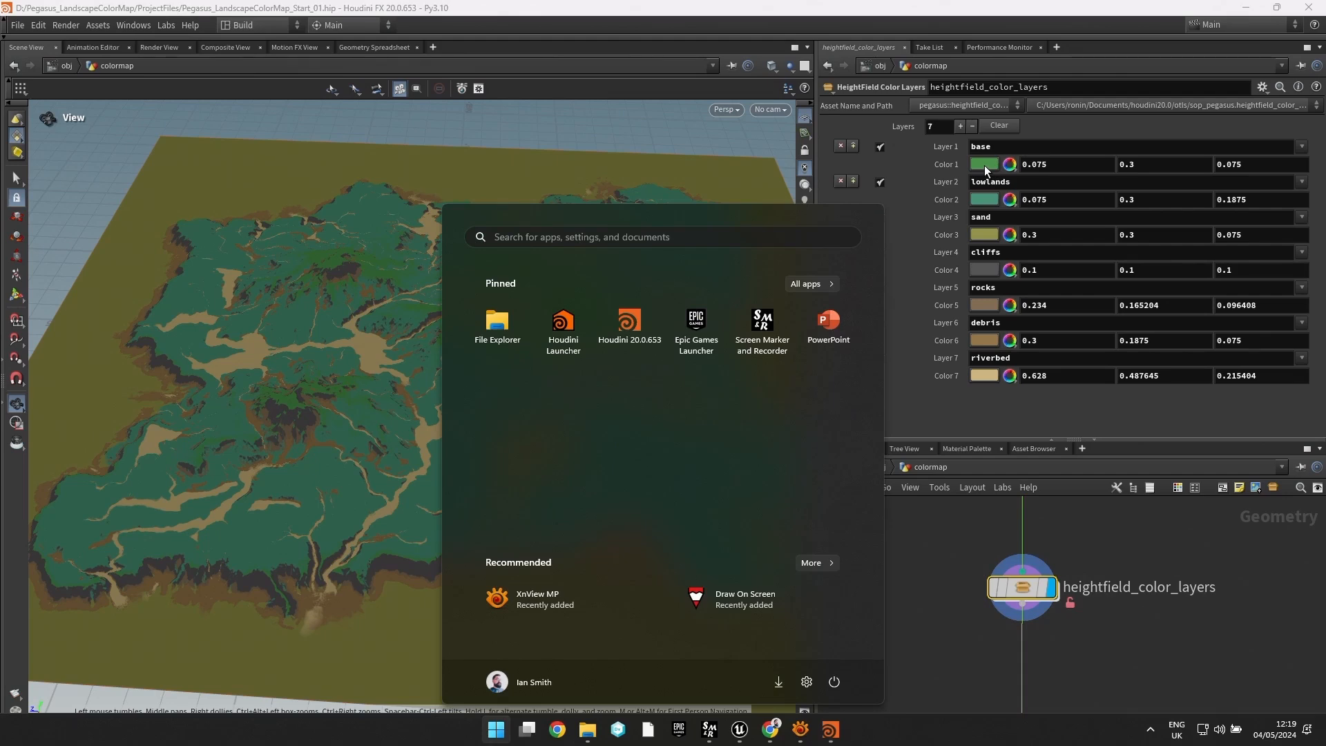
key("super")
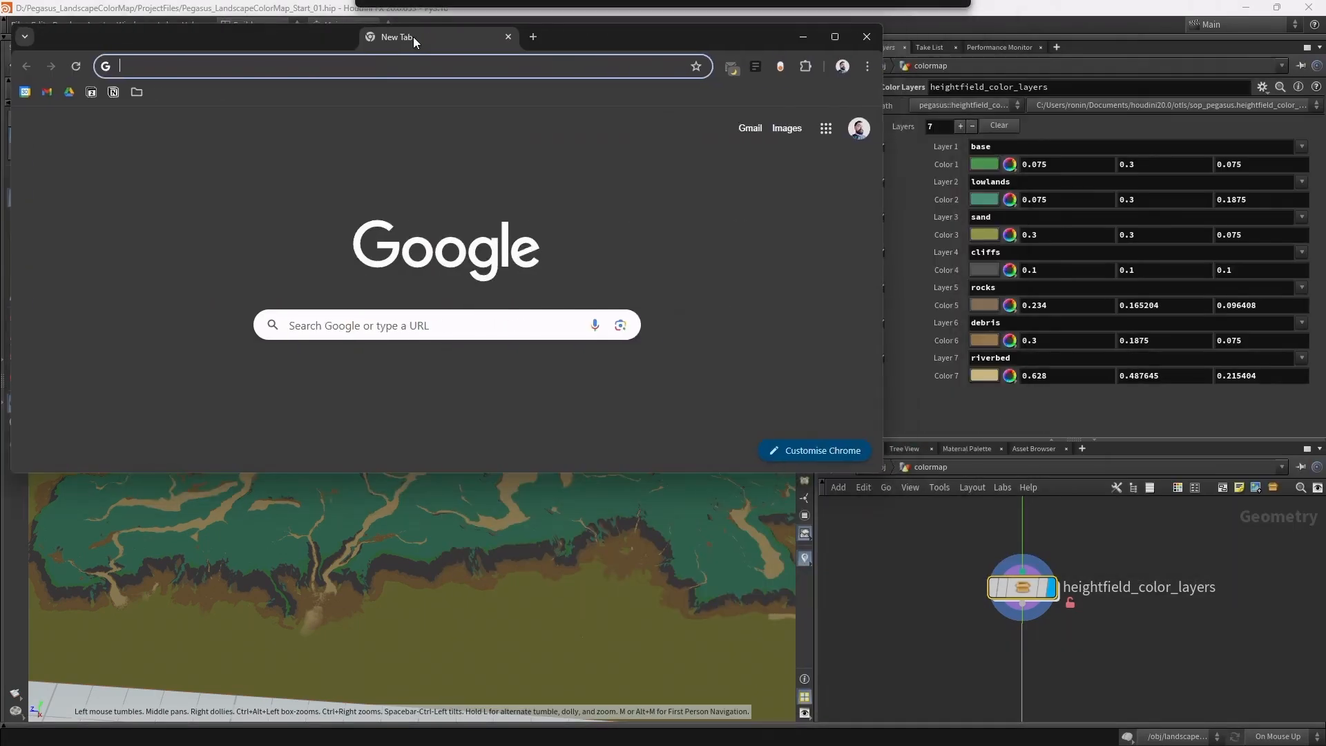
left_click_drag(413, 36, 571, 81)
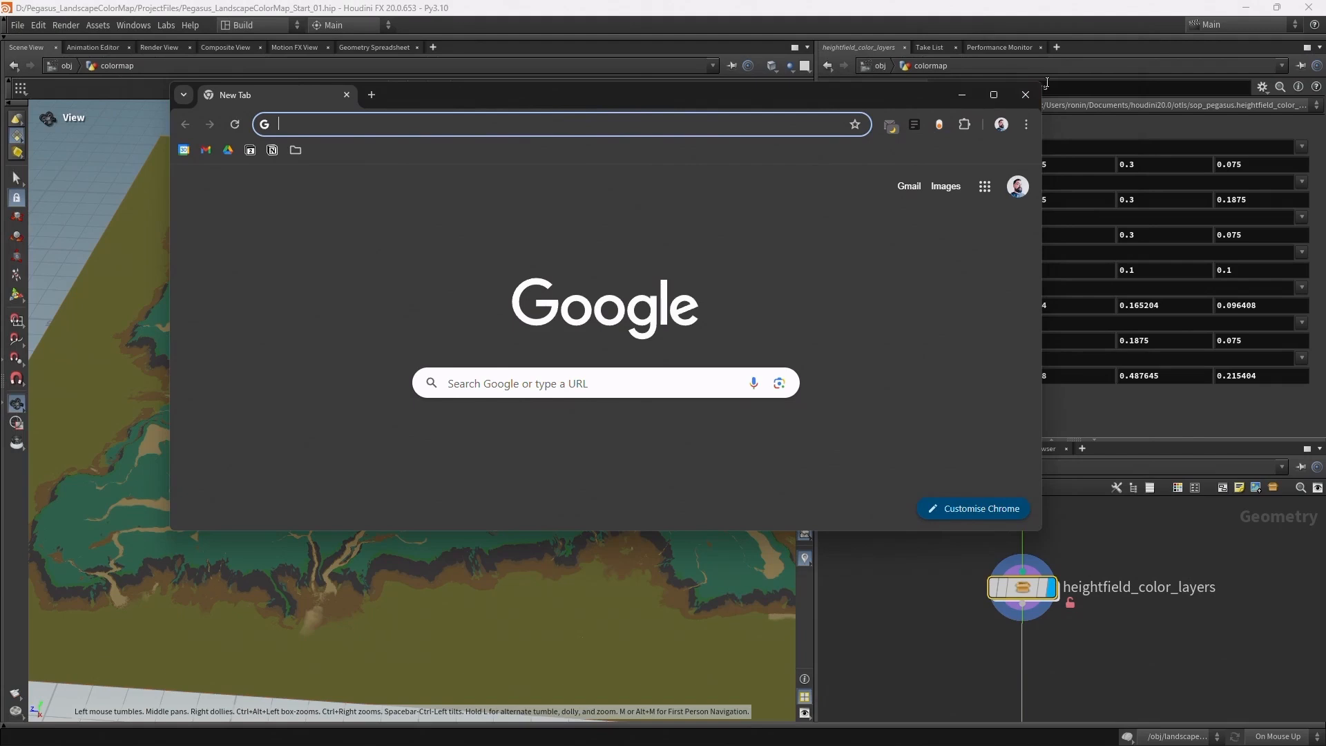
left_click_drag(1041, 83, 755, 88)
left_click_drag(560, 106, 547, 169)
left_click(429, 189)
type("textures.com")
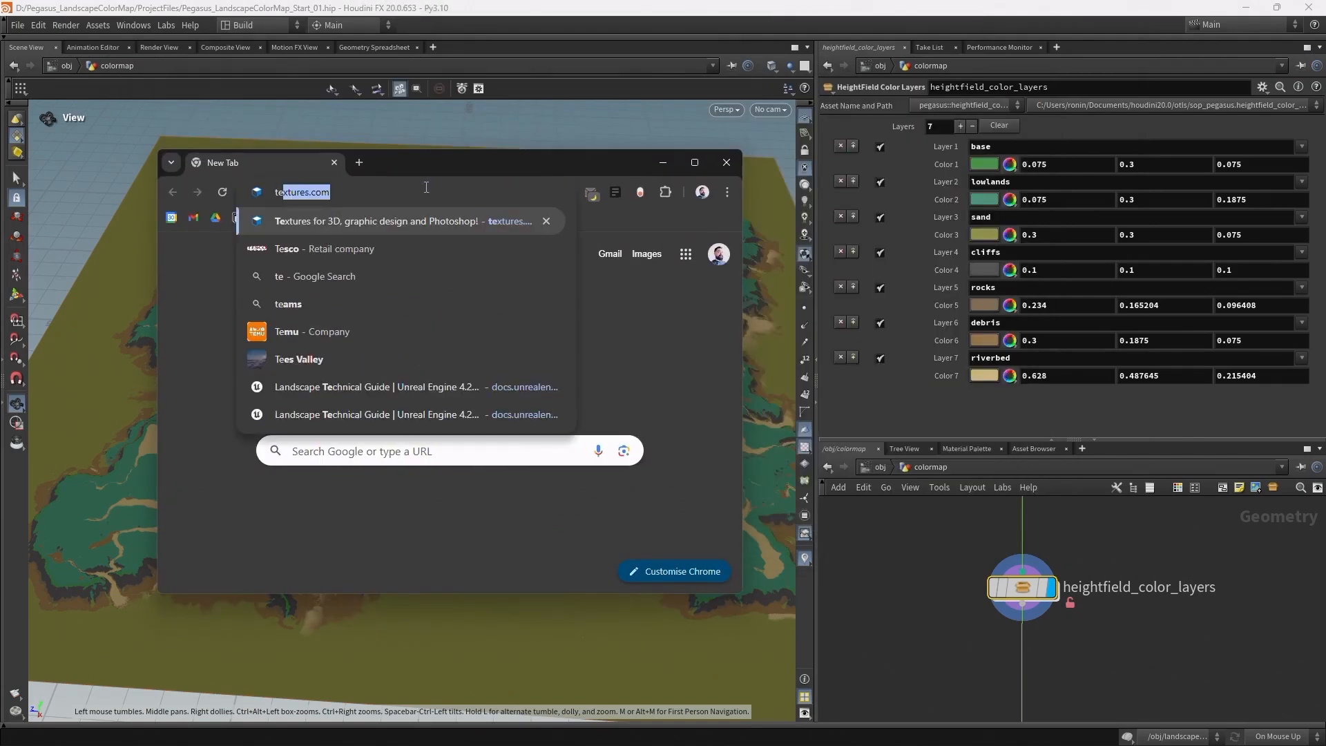
key("Return")
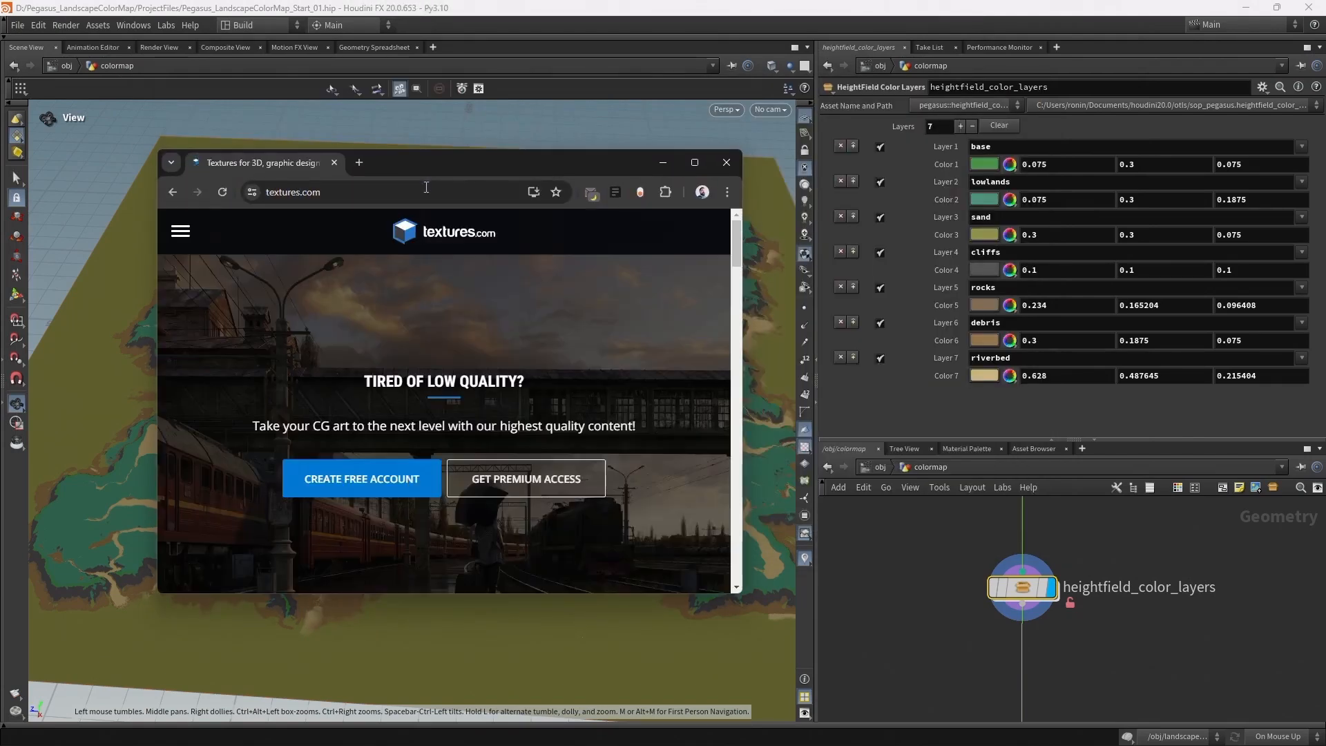
Go to the texture library on textures.com and search it for grass.
left_click(469, 536)
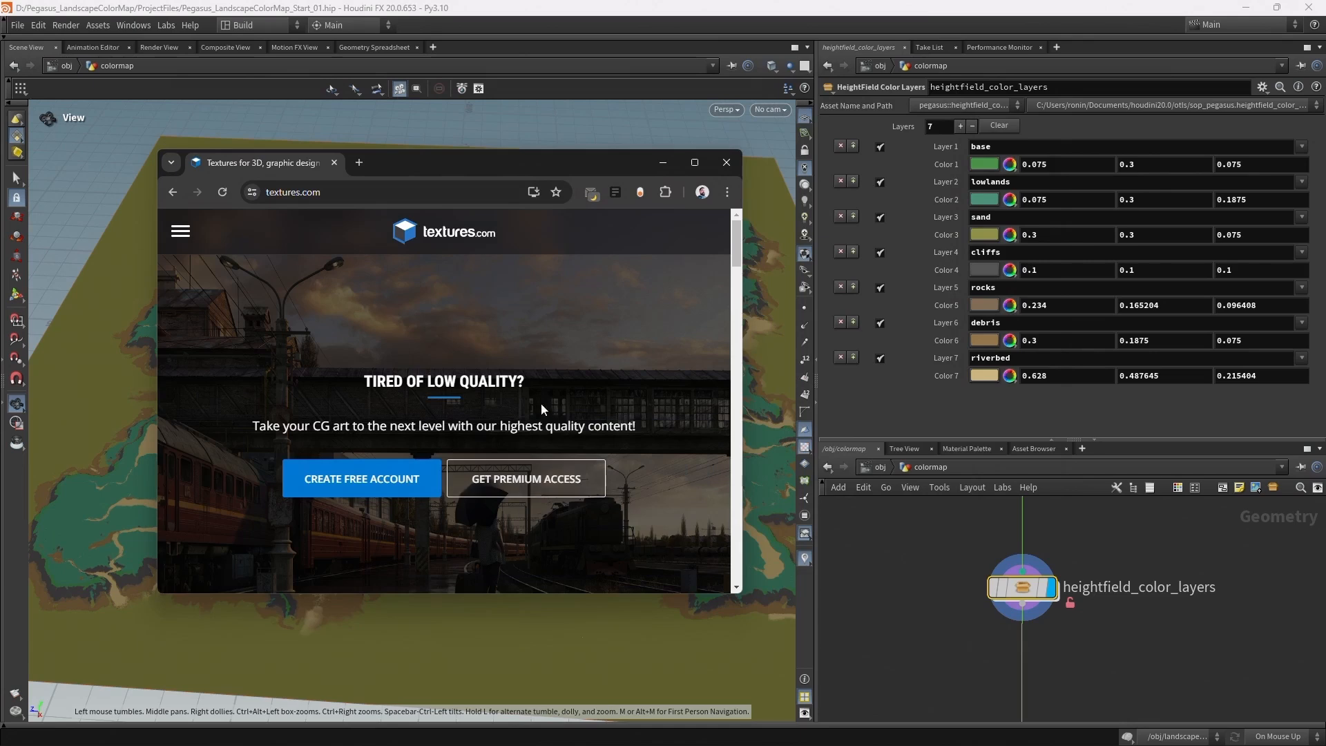
left_click(179, 234)
left_click(244, 432)
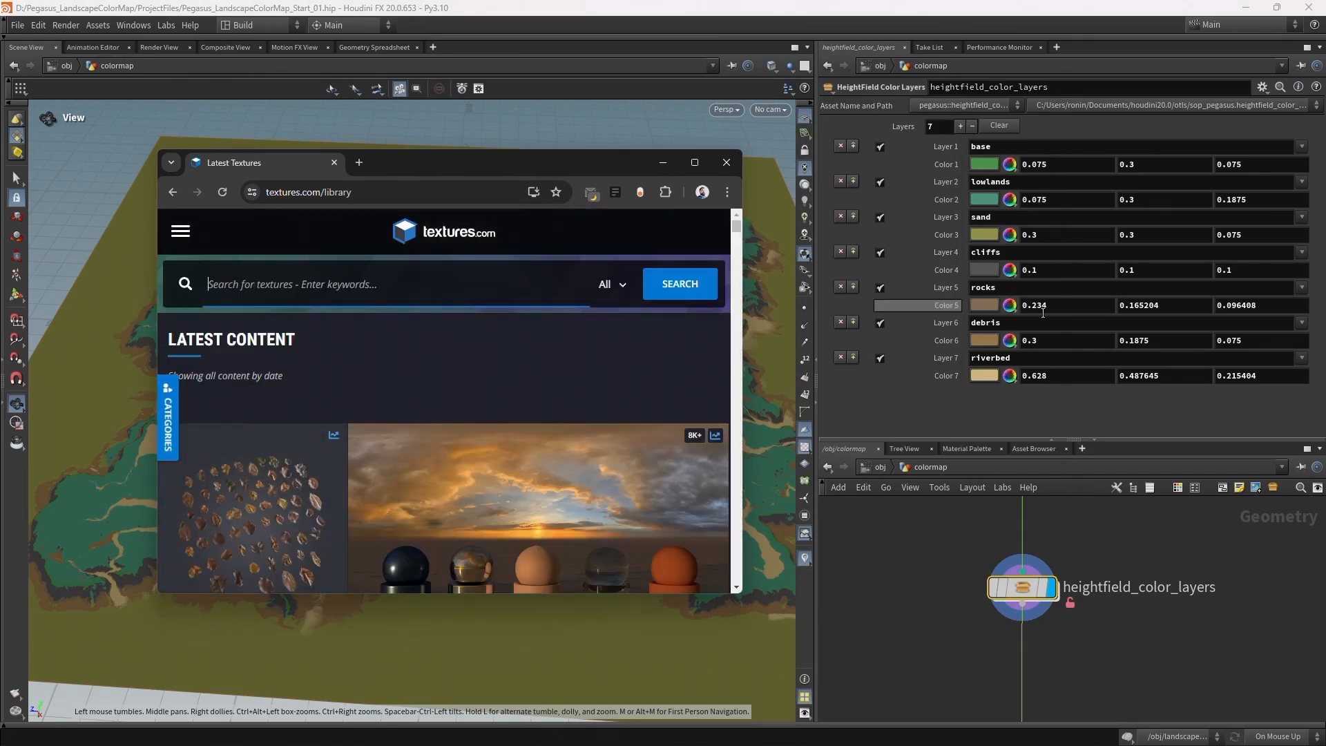
type("g")
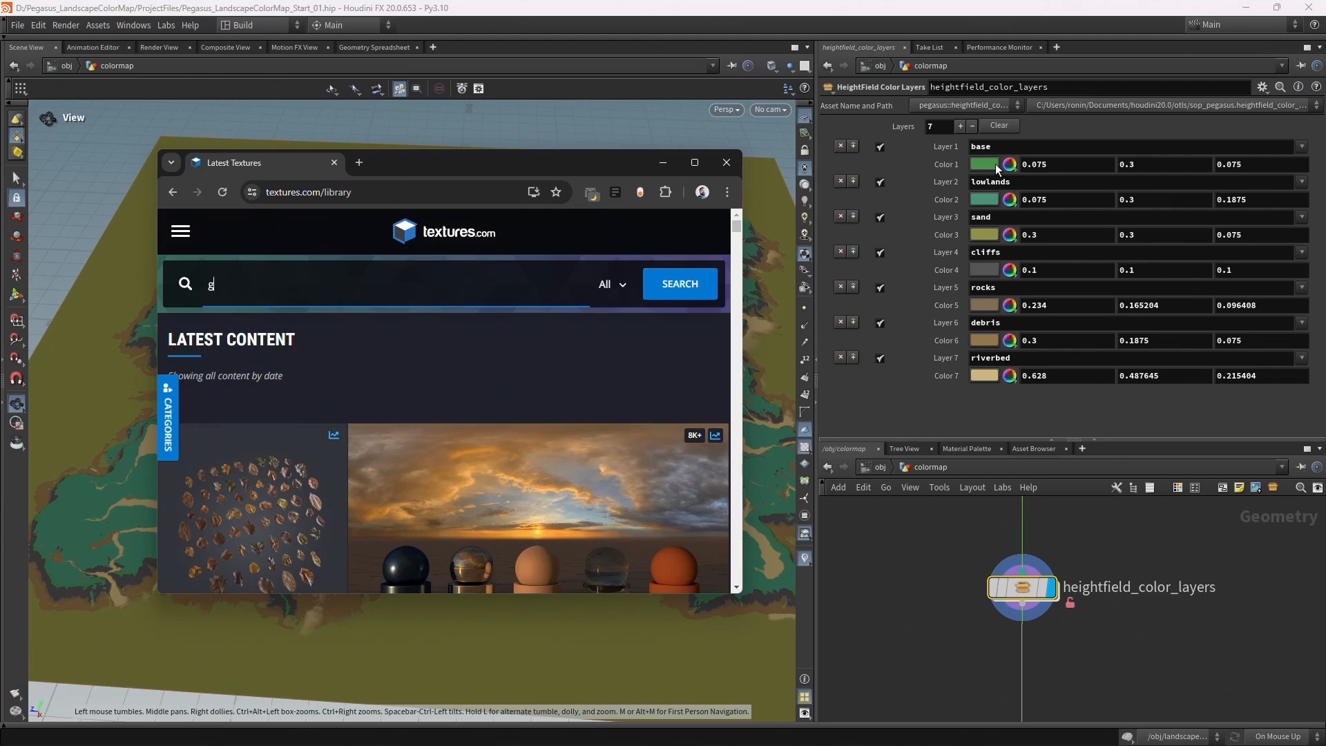
key("Return")
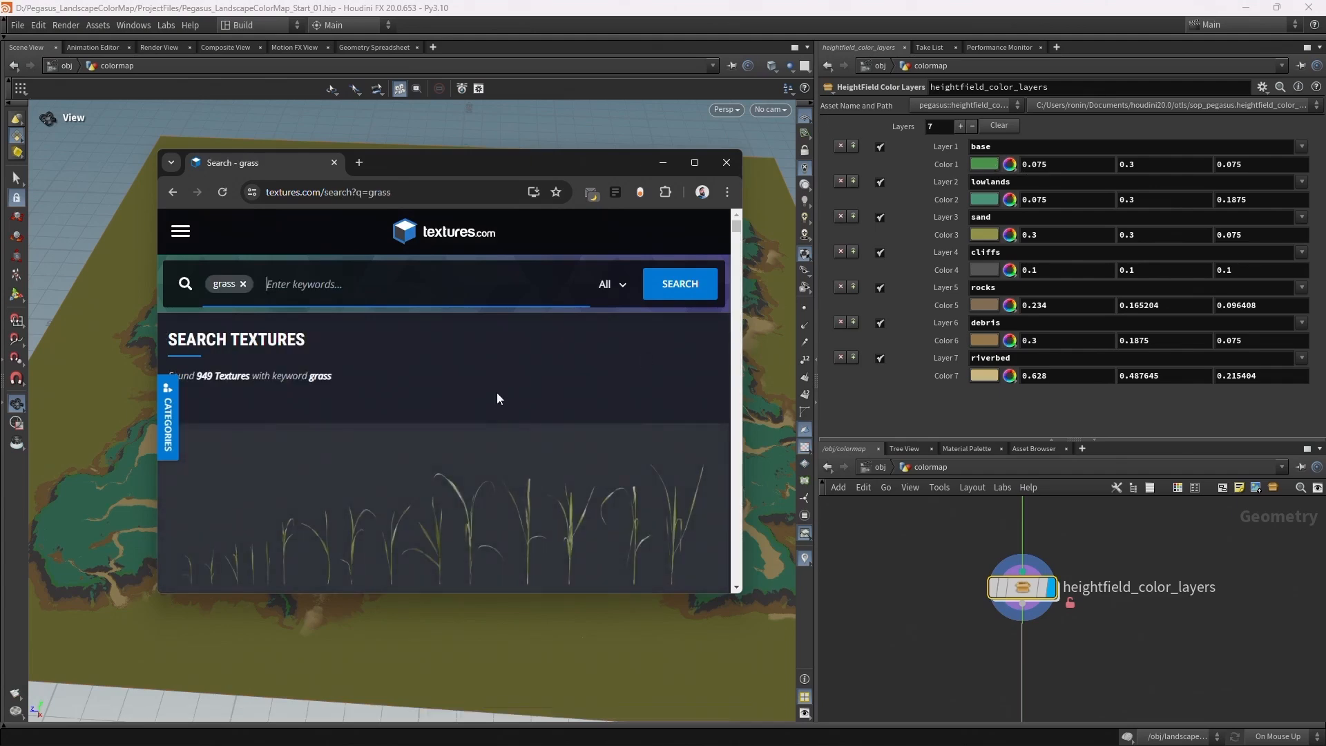
Open the Grass 2 scan material from the results and go to its flat maps.
scroll(476, 374, "down", 1)
scroll(476, 378, "down", 5)
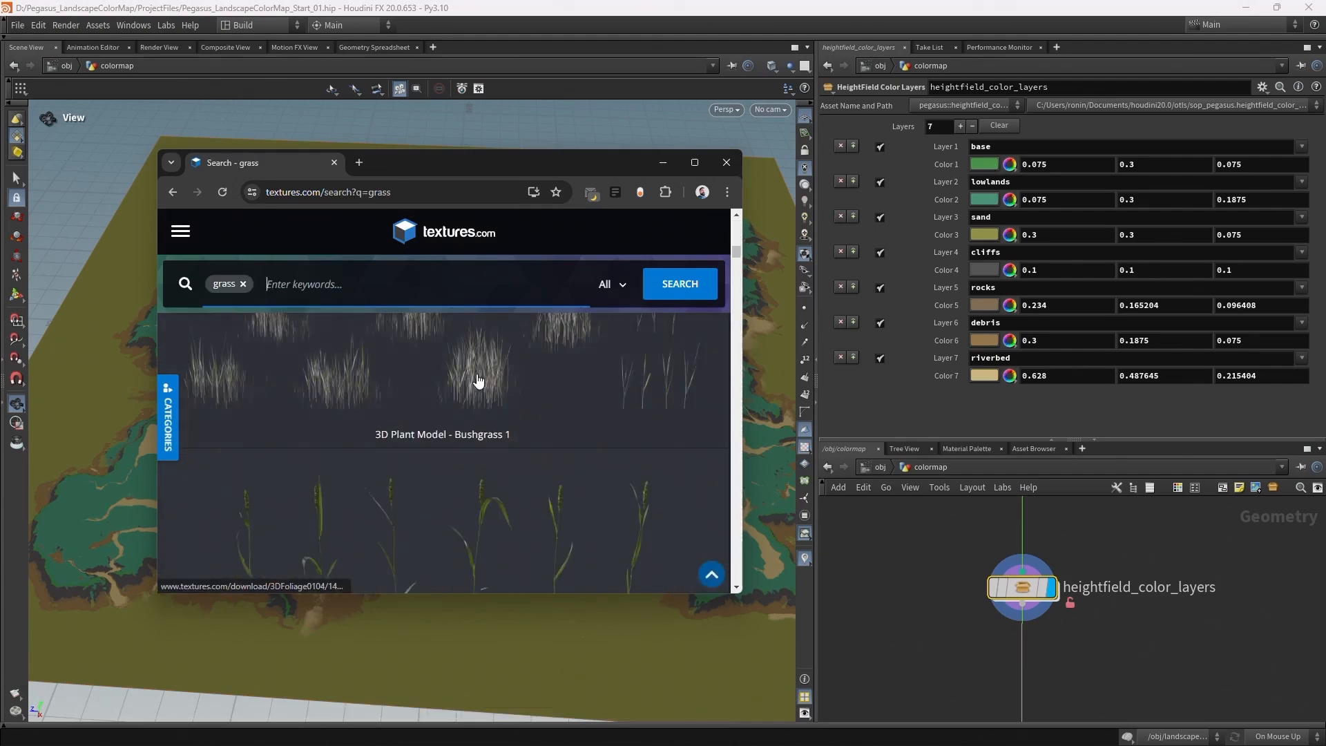
scroll(480, 383, "up", 2)
scroll(483, 391, "down", 2)
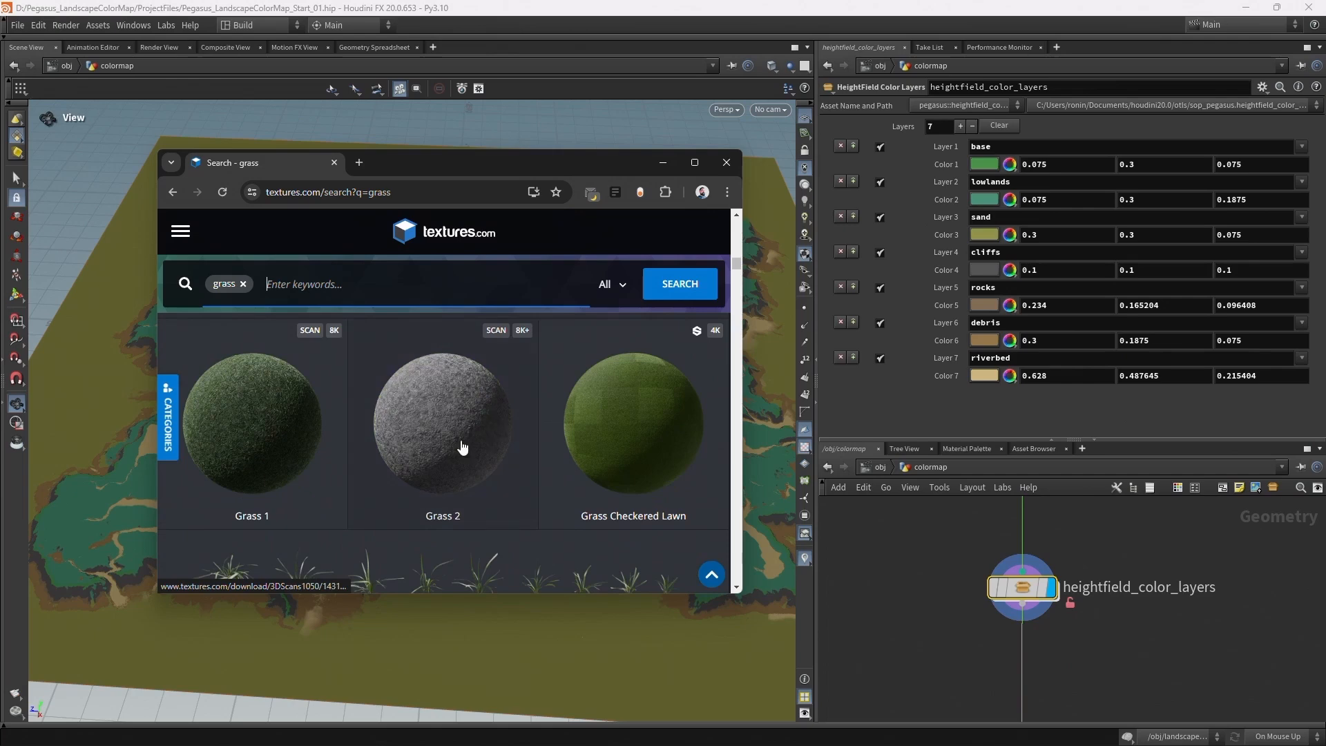
left_click(429, 423)
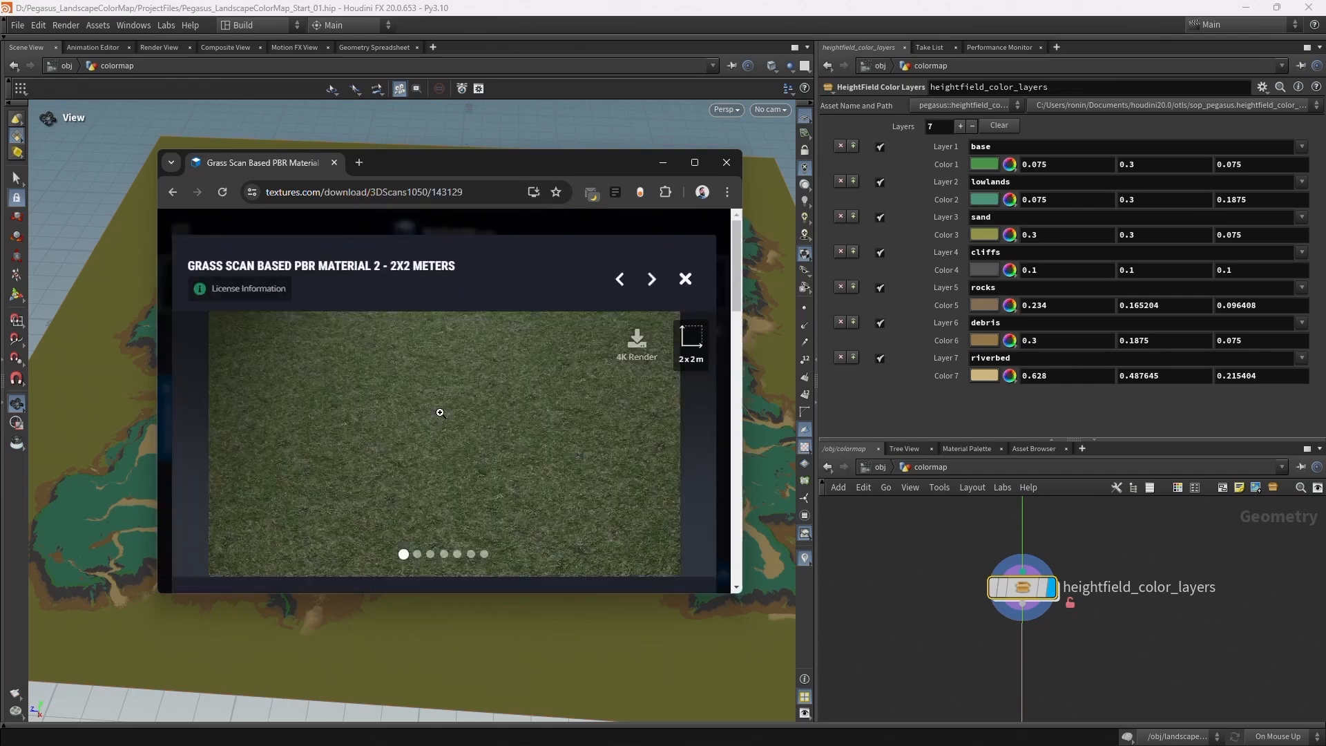
scroll(440, 413, "down", 2)
scroll(439, 413, "down", 3)
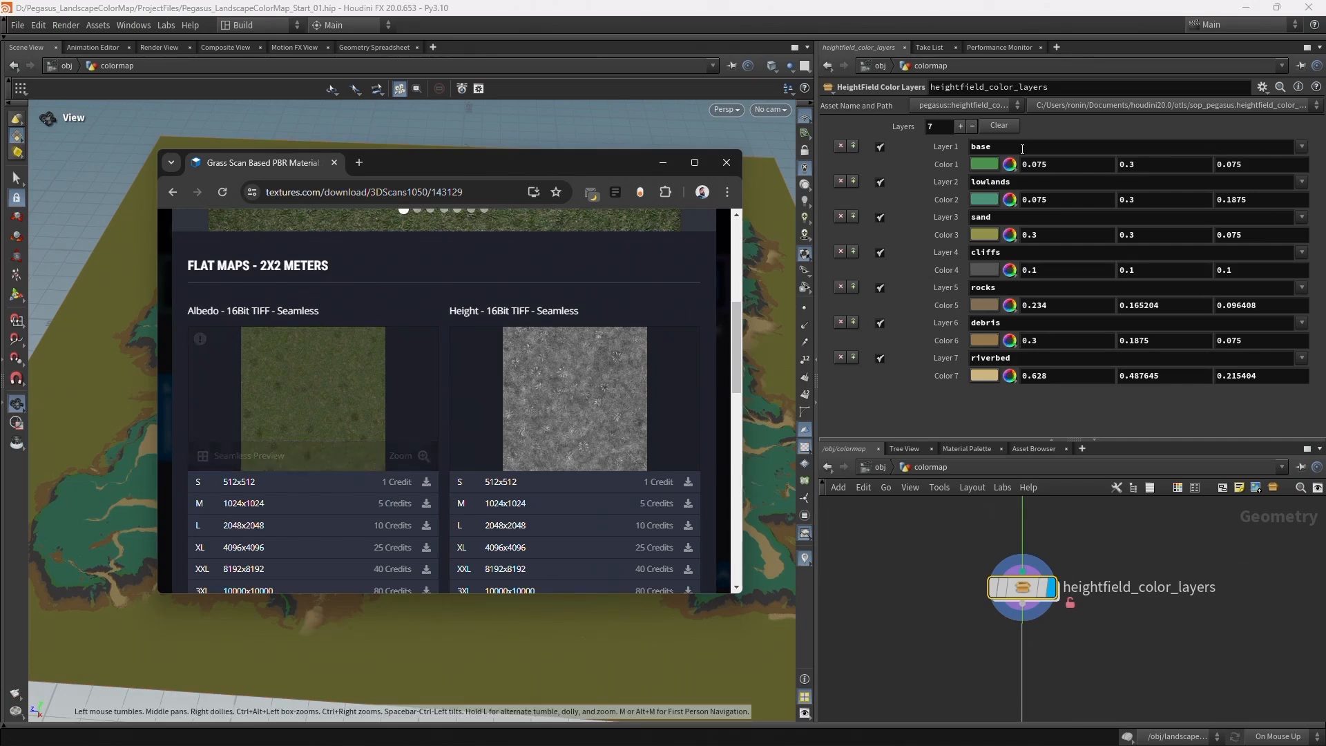
Tile the Houdini window of the Start_01 project and the Grass 2 texture page side by side.
left_click(984, 163)
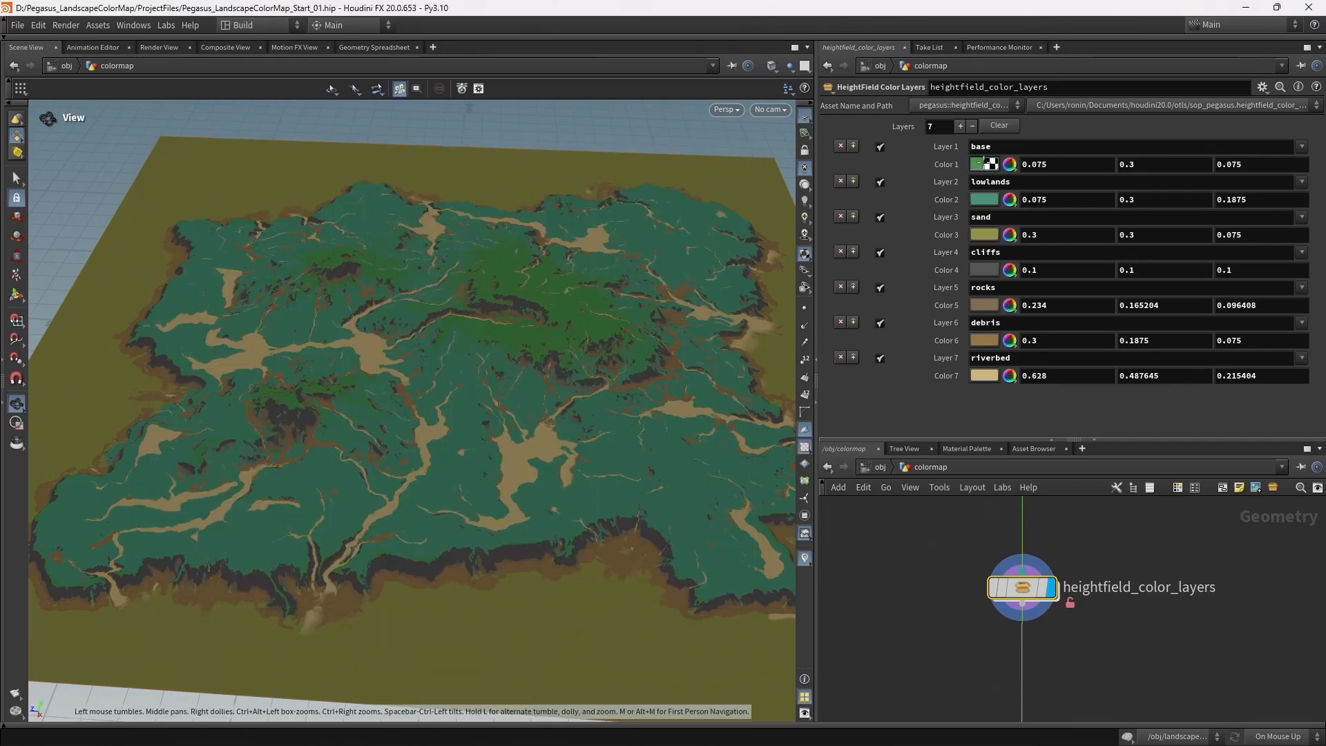
left_click_drag(1039, 7, 802, 35)
left_click(1244, 6)
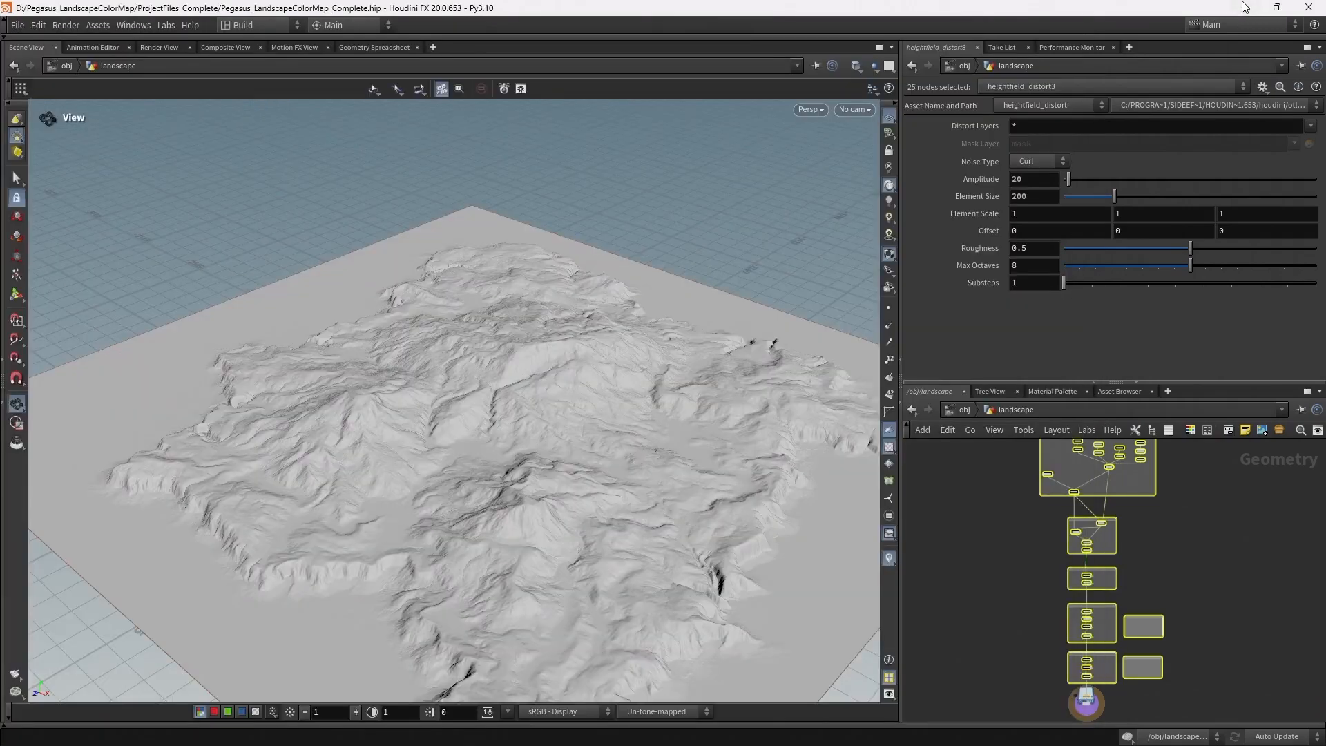
mouse_move(911, 37)
left_mouse_down()
mouse_move(968, 26)
mouse_move(919, 27)
left_mouse_up()
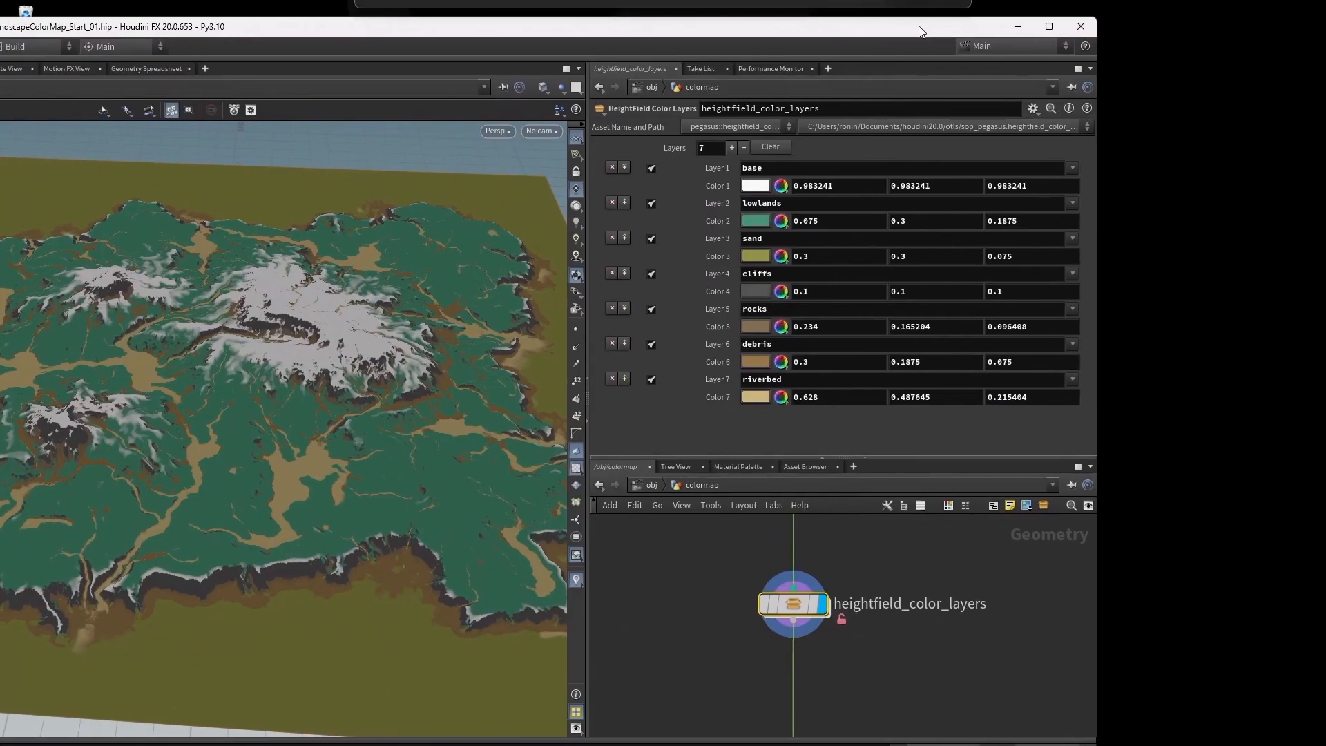
key("super+Left")
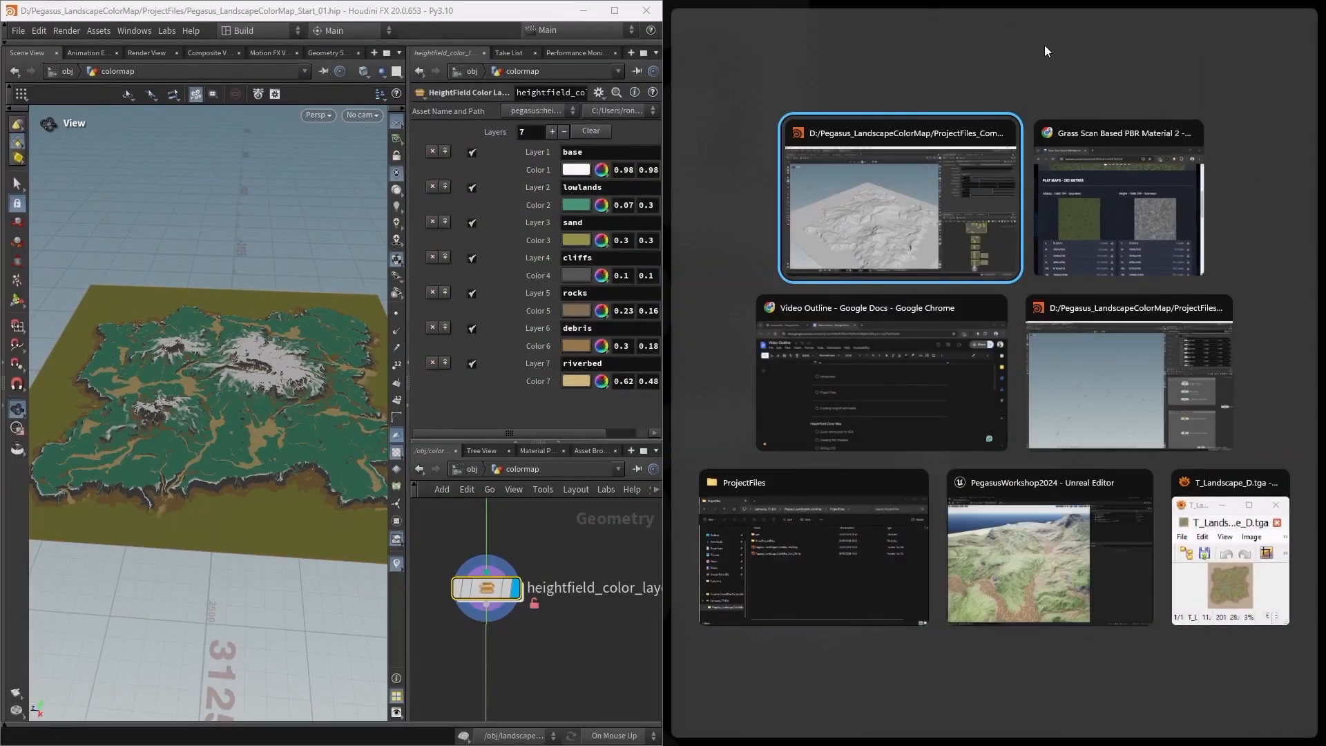
left_click(1098, 183)
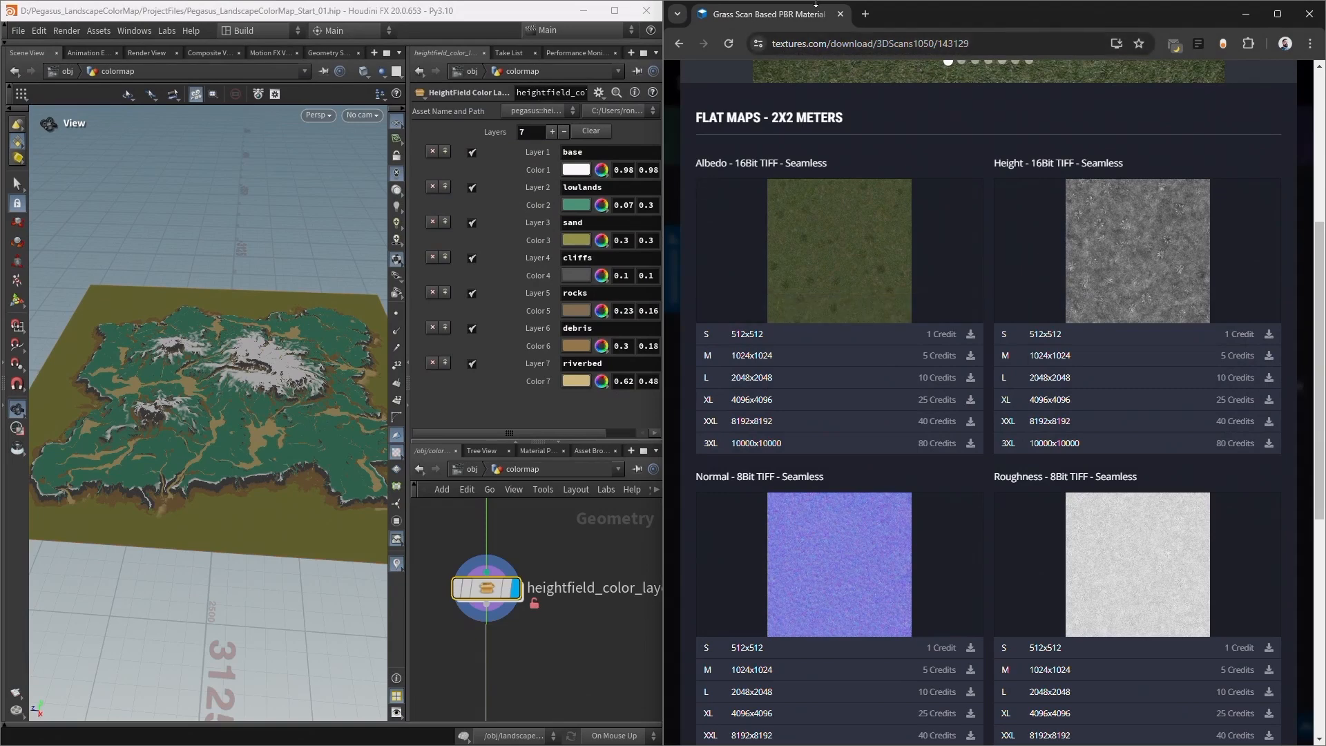
Sample the base layer's colour from the grass albedo map and inspect the peaks of the terrain up close.
left_click(572, 170)
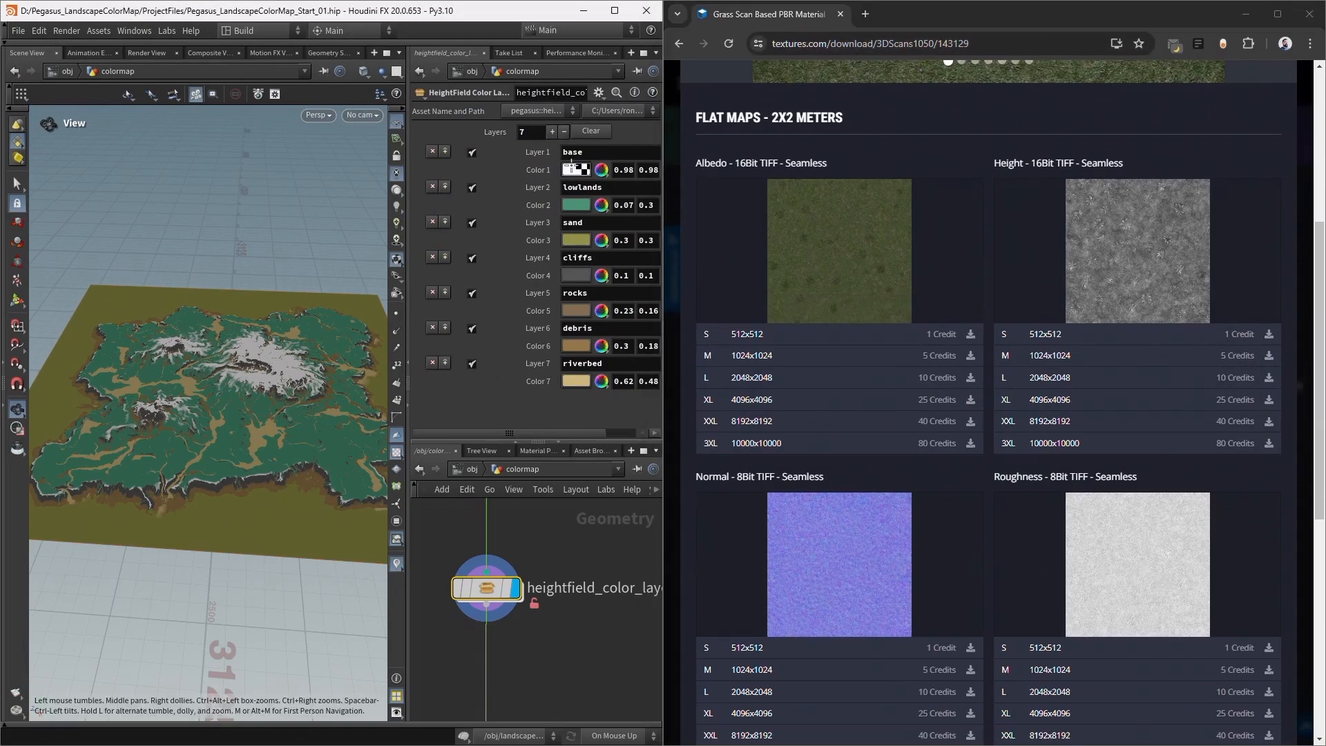
left_click_drag(582, 169, 840, 219)
left_click_drag(854, 225, 853, 226)
scroll(271, 361, "up", 5)
scroll(271, 361, "up", 2)
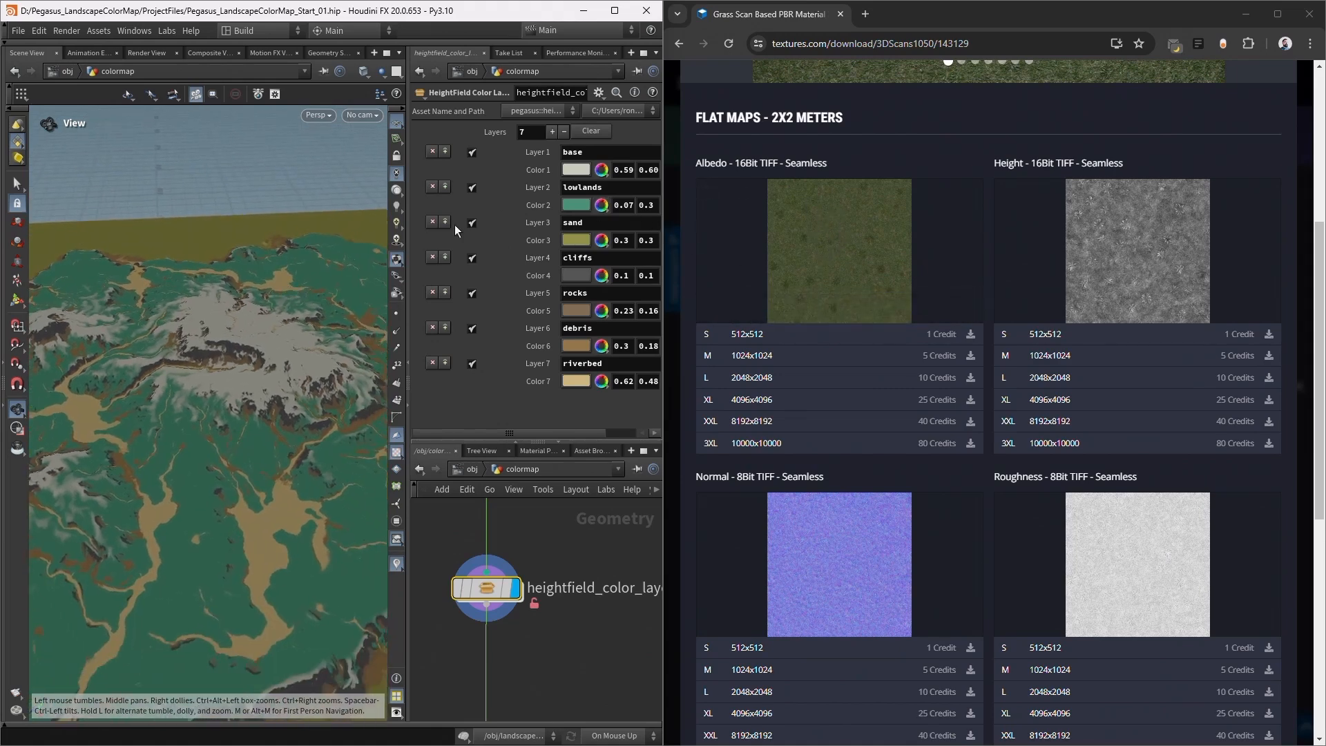
Turn off colour correction in the Color Editor of the base layer's colour and close the editor.
left_click(572, 167)
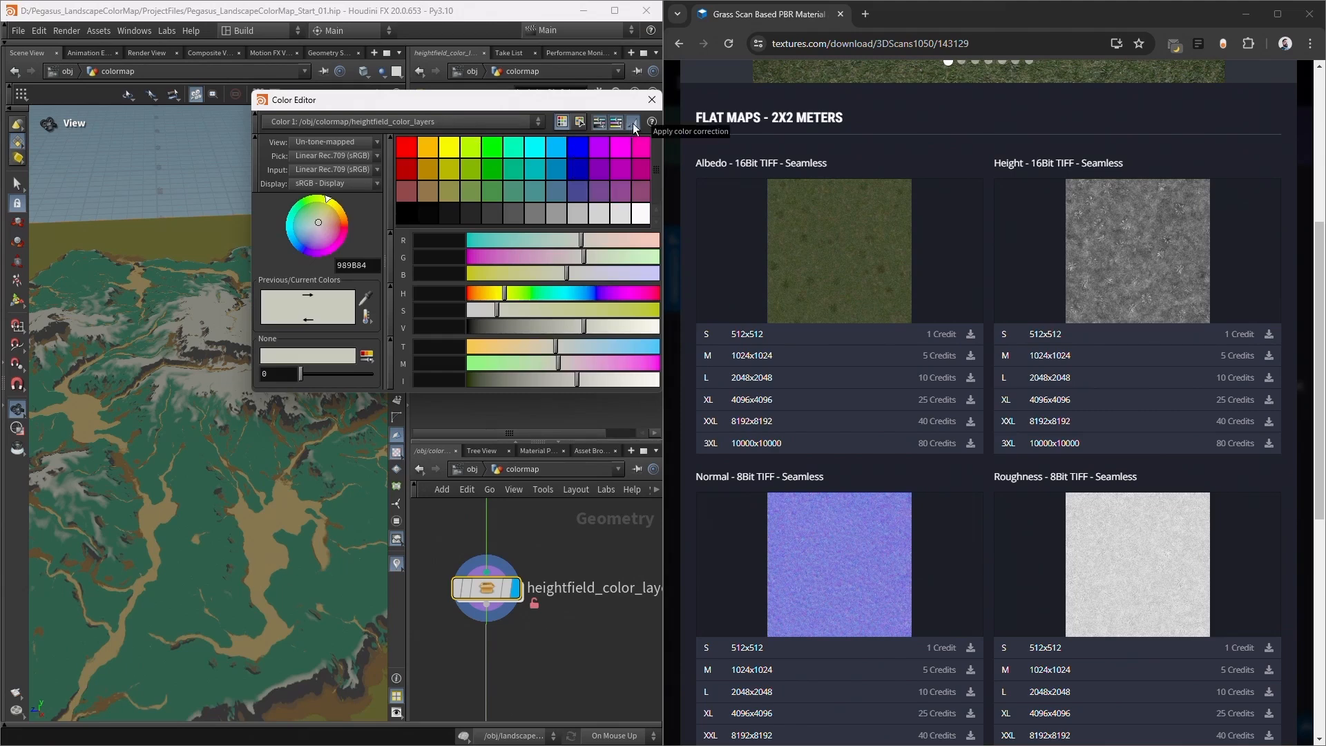
left_click_drag(595, 105, 511, 336)
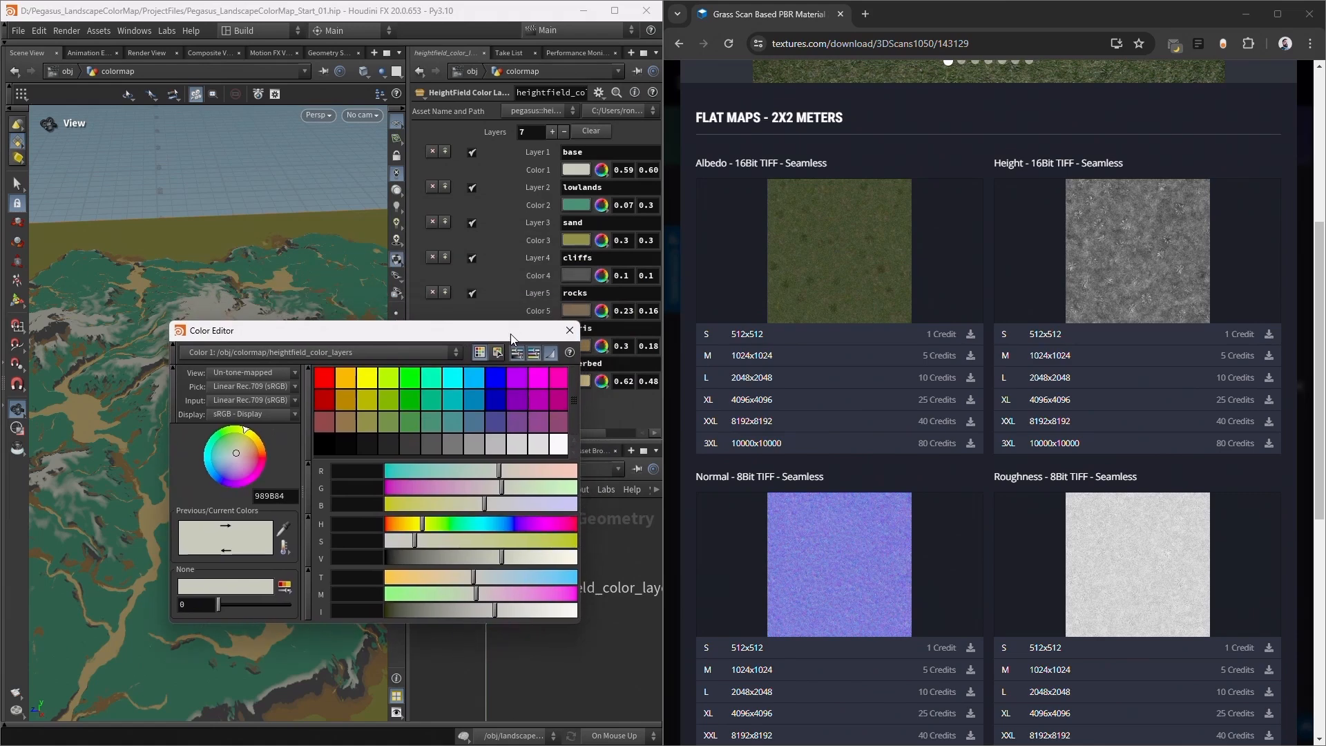
left_click(551, 354)
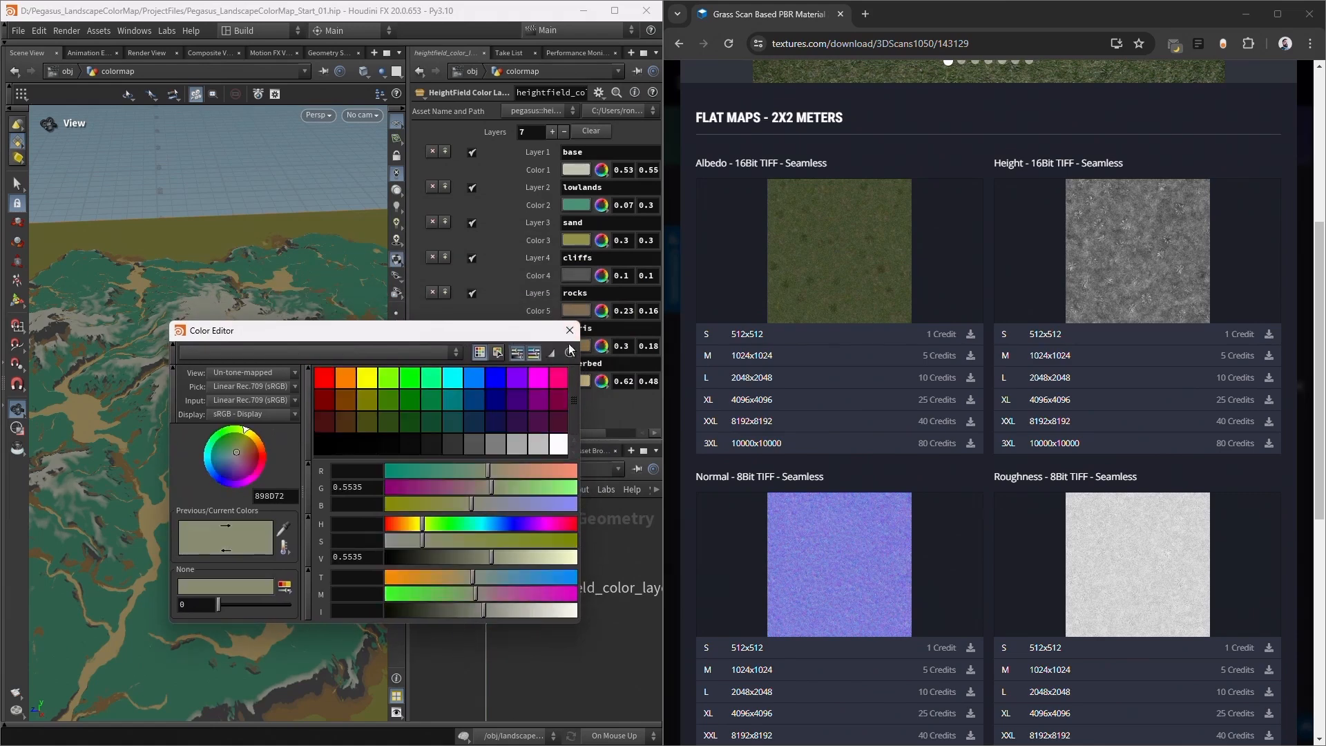
left_click(554, 351)
left_click(554, 351)
left_click(570, 330)
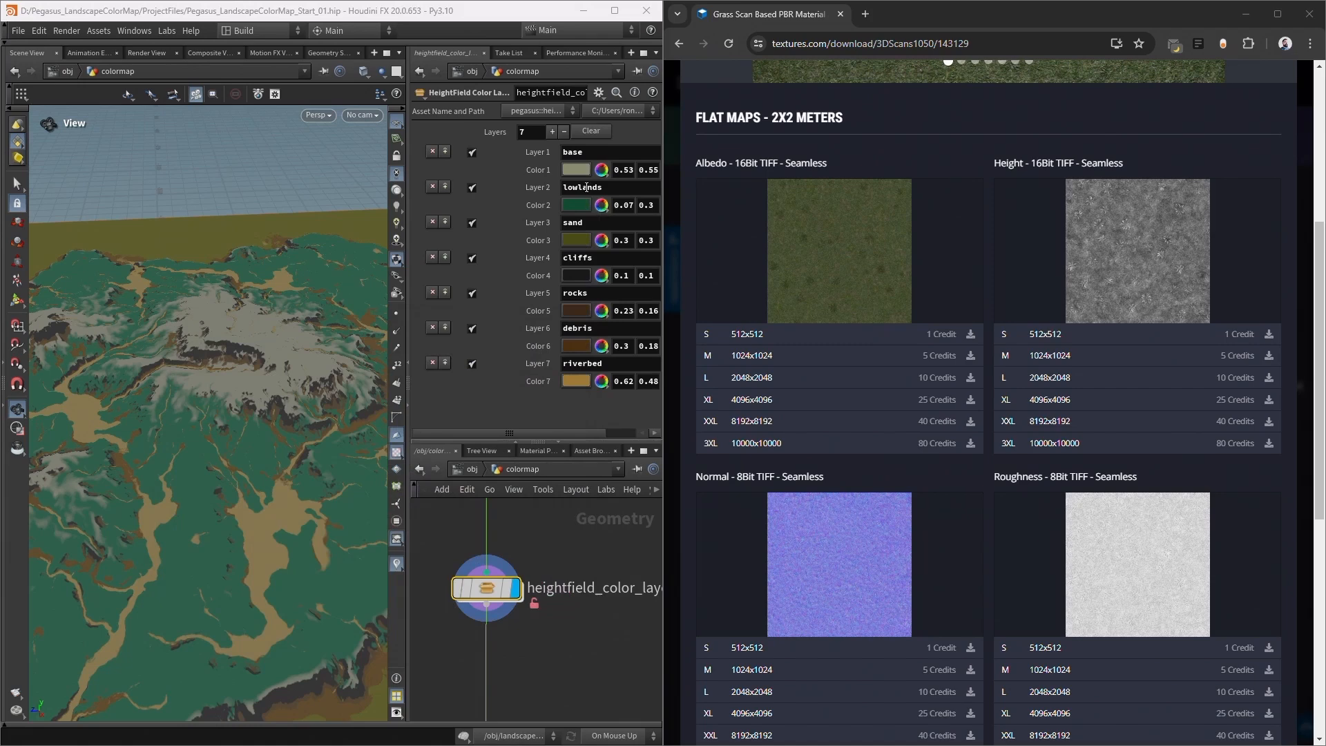
Resample the base layer's colour from the grass albedo map until it is about 0.30, 0.32 in red and green.
left_click_drag(577, 173, 805, 210)
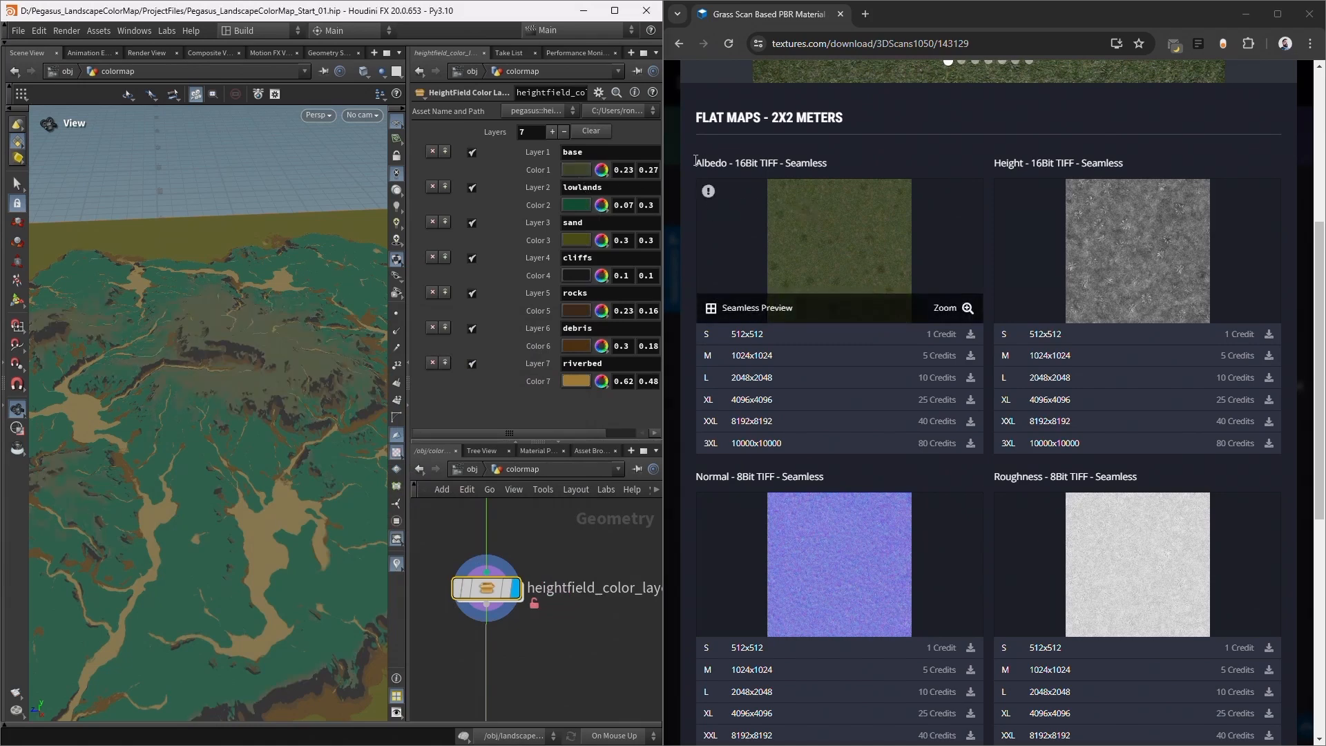
mouse_move(848, 218)
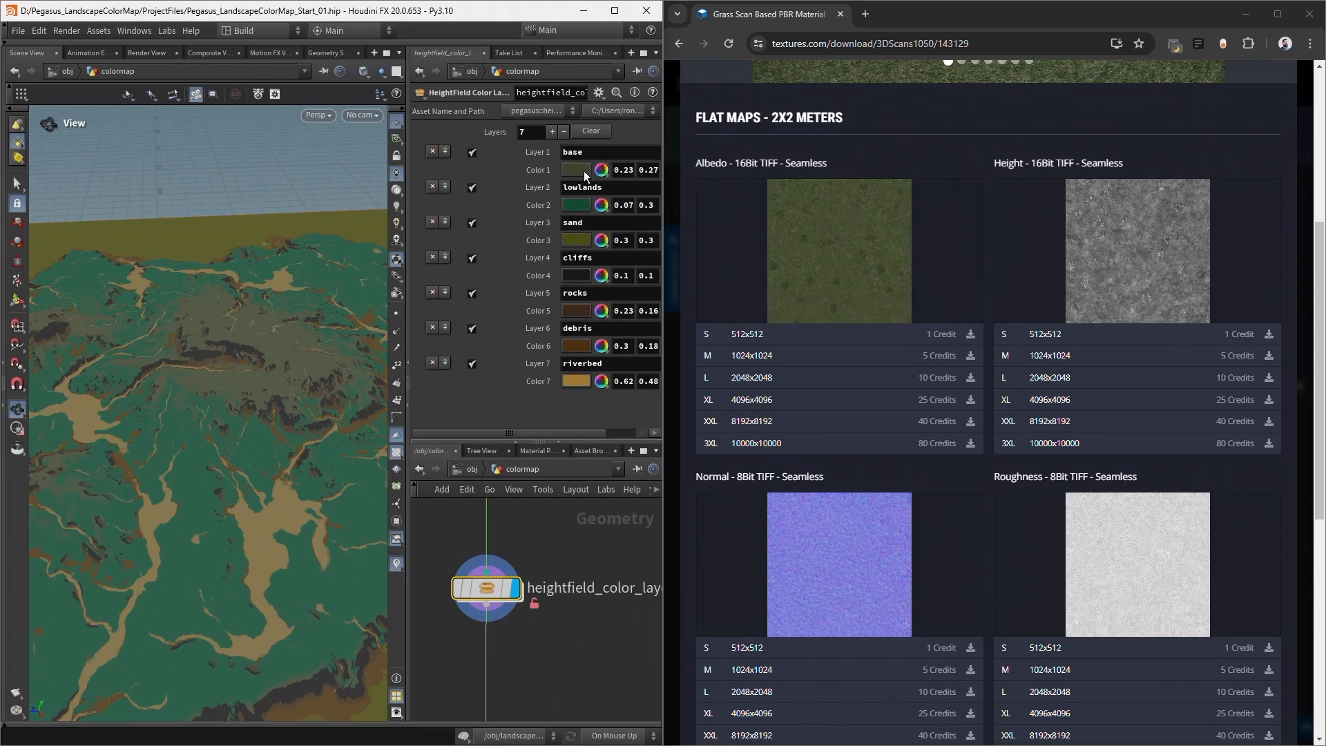
left_click_drag(579, 176, 784, 208)
left_click_drag(865, 218, 836, 238)
Open the Forest Clovers 2 material from the grass results and sample its albedo map as the lowlands layer's colour.
scroll(753, 234, "up", 5)
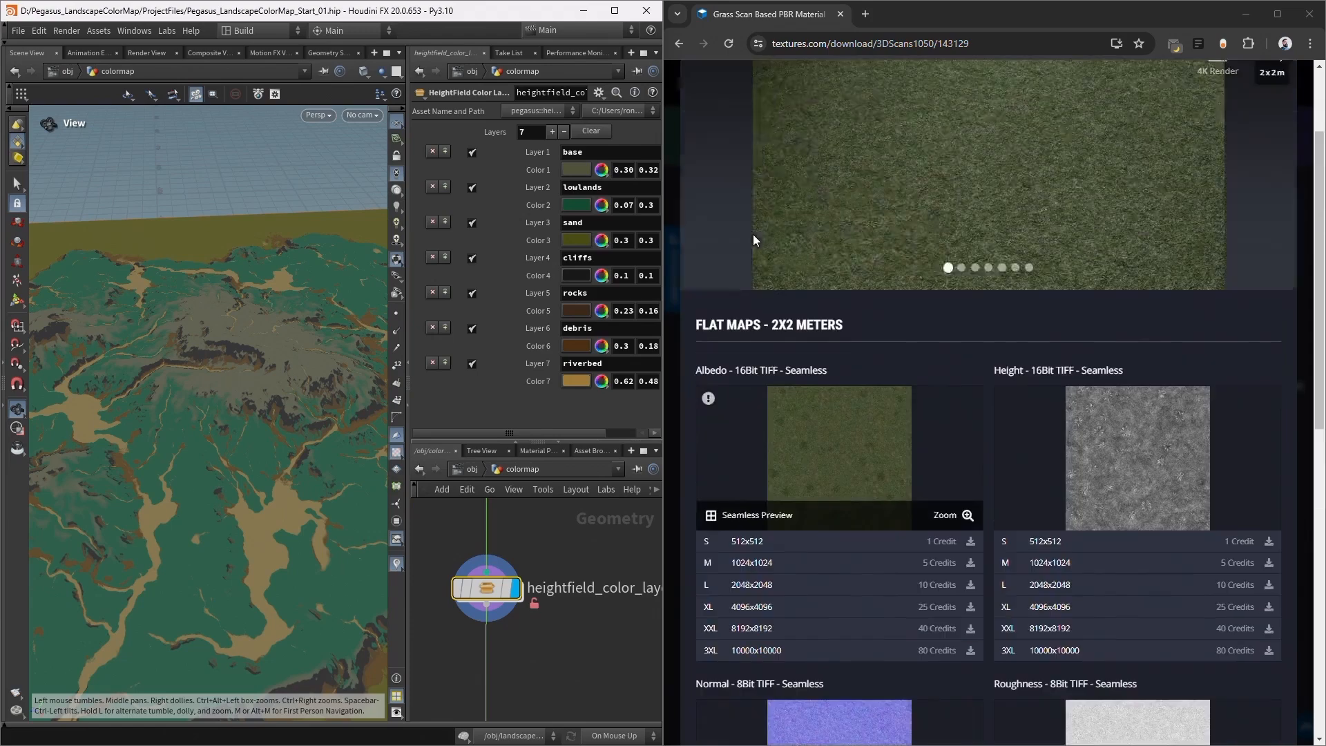
left_click(957, 81)
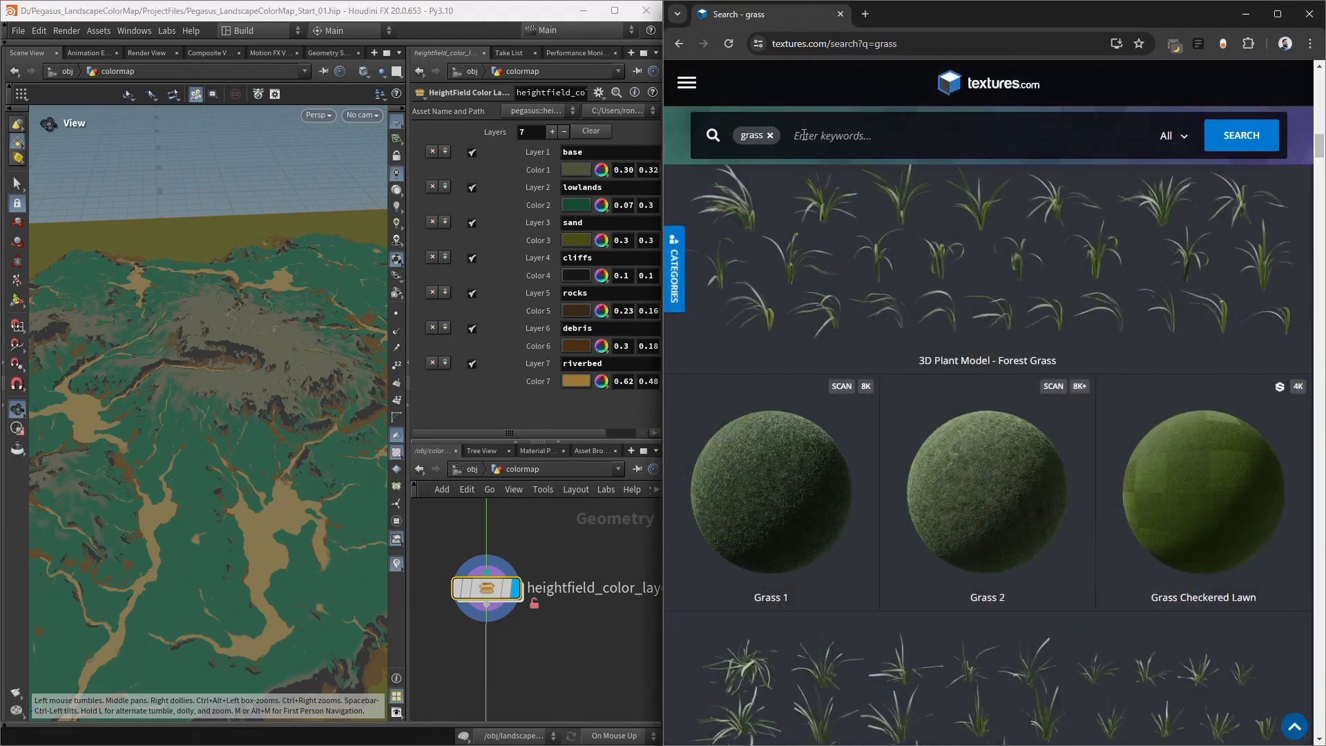
scroll(1057, 393, "down", 15)
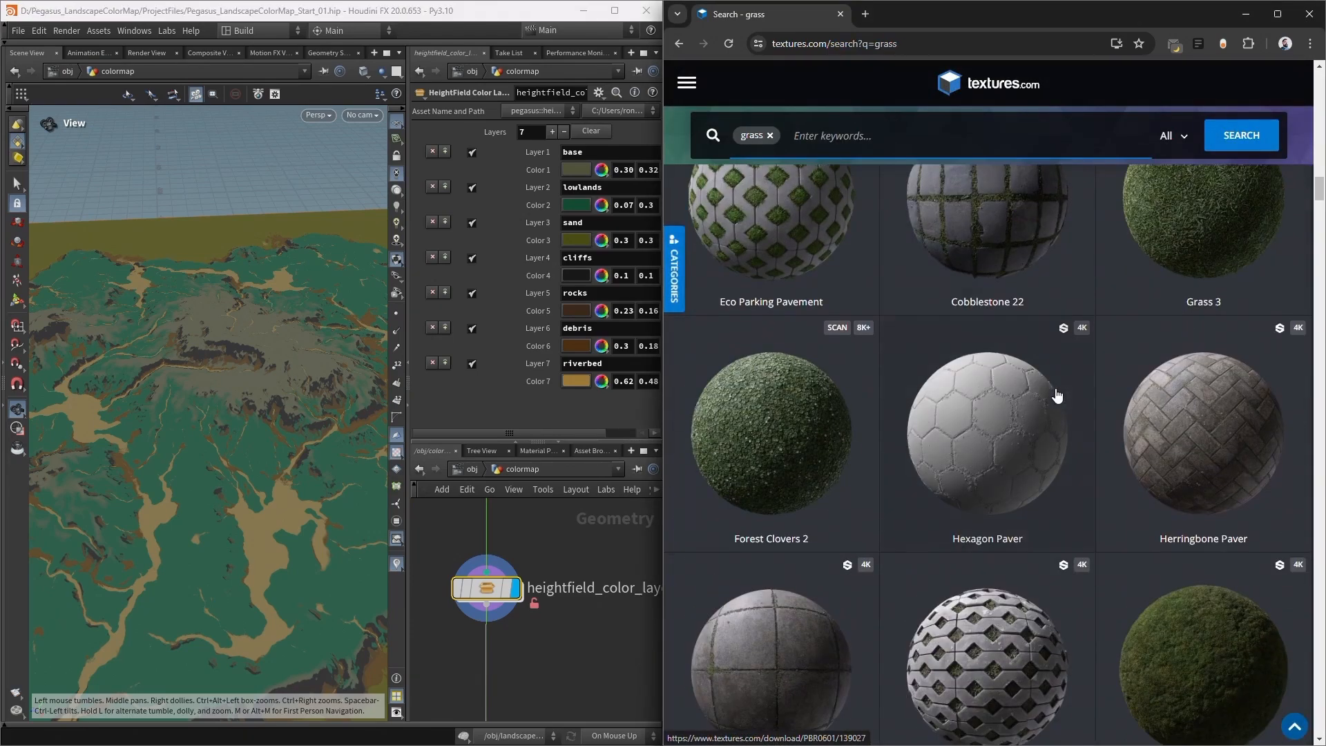
scroll(1056, 392, "down", 3)
scroll(793, 395, "up", 3)
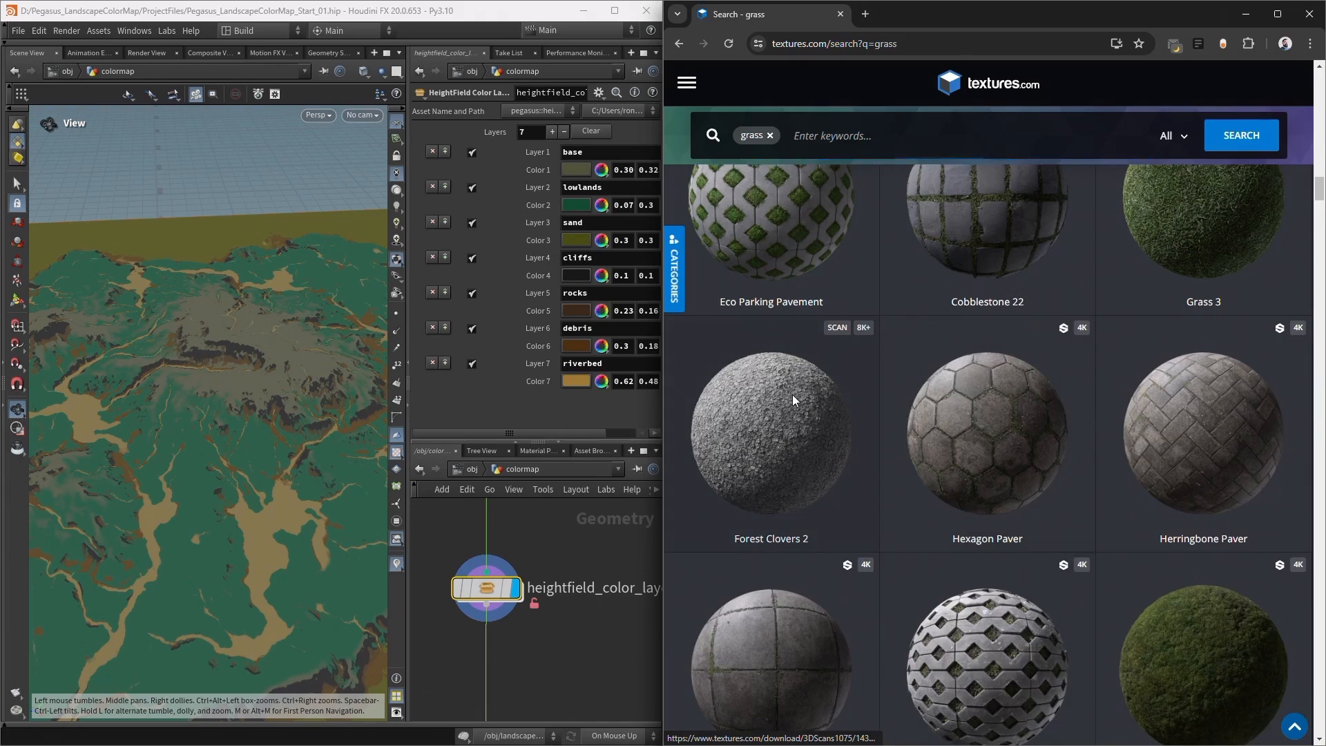
left_click(793, 402)
left_click_drag(568, 205, 841, 572)
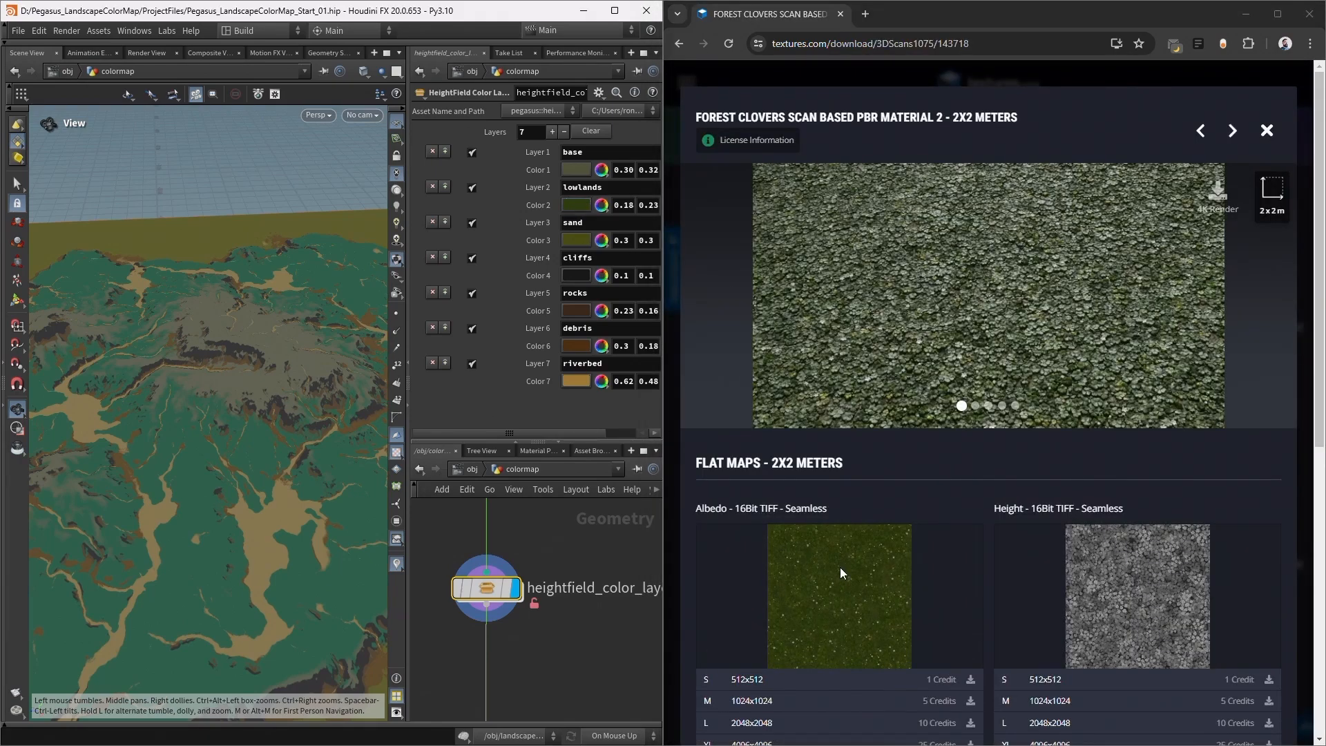
Close the clover material and replace the grass keyword with sand in the texture search.
left_click(820, 85)
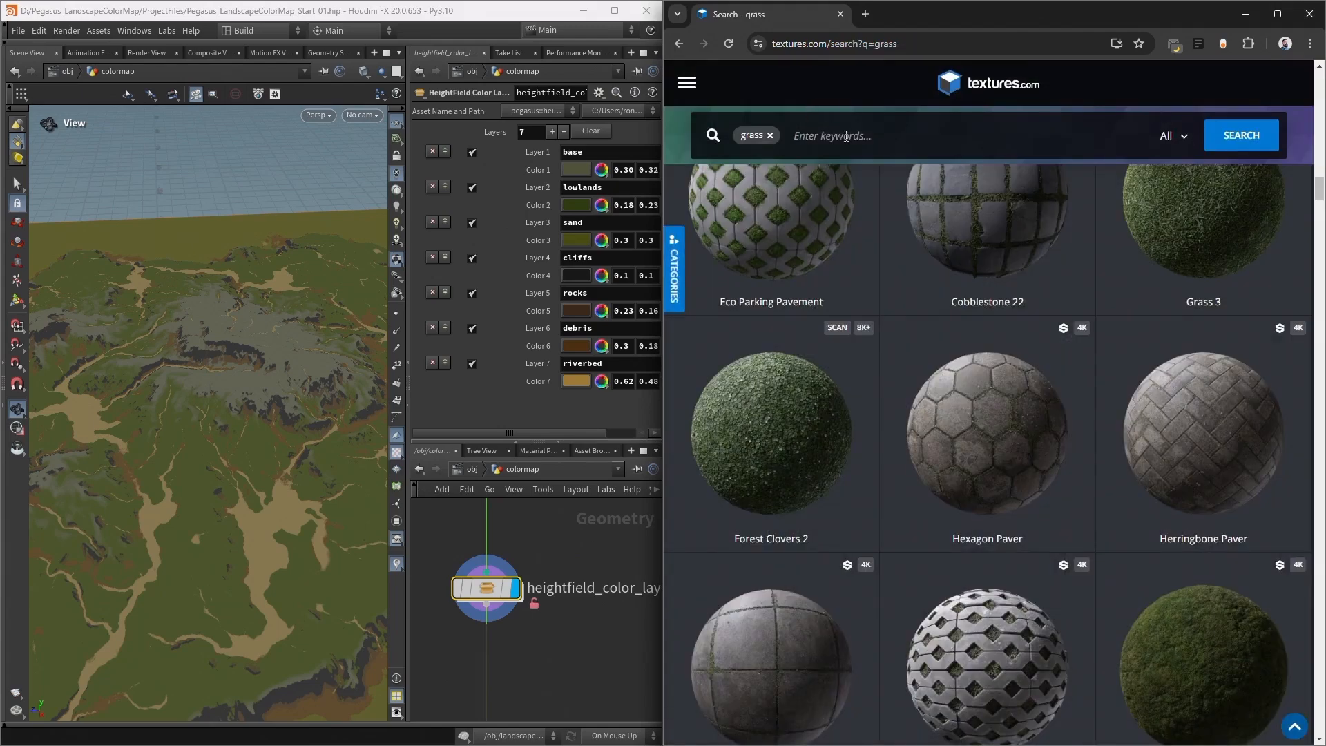
left_click(771, 137)
left_click(817, 134)
type("sa")
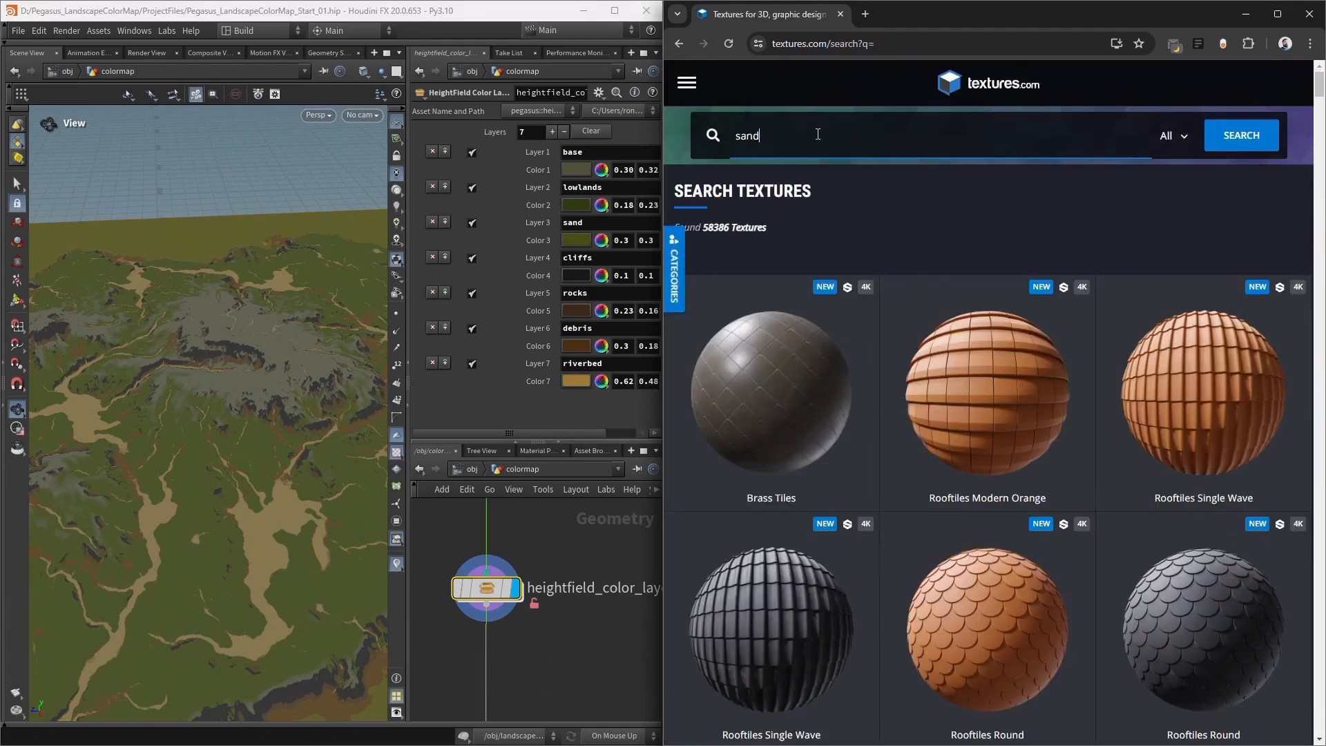
type("nd")
key("Return")
Look through the sand results and open the Sand Drying scan material.
scroll(976, 357, "down", 3)
scroll(975, 357, "down", 4)
scroll(973, 349, "up", 7)
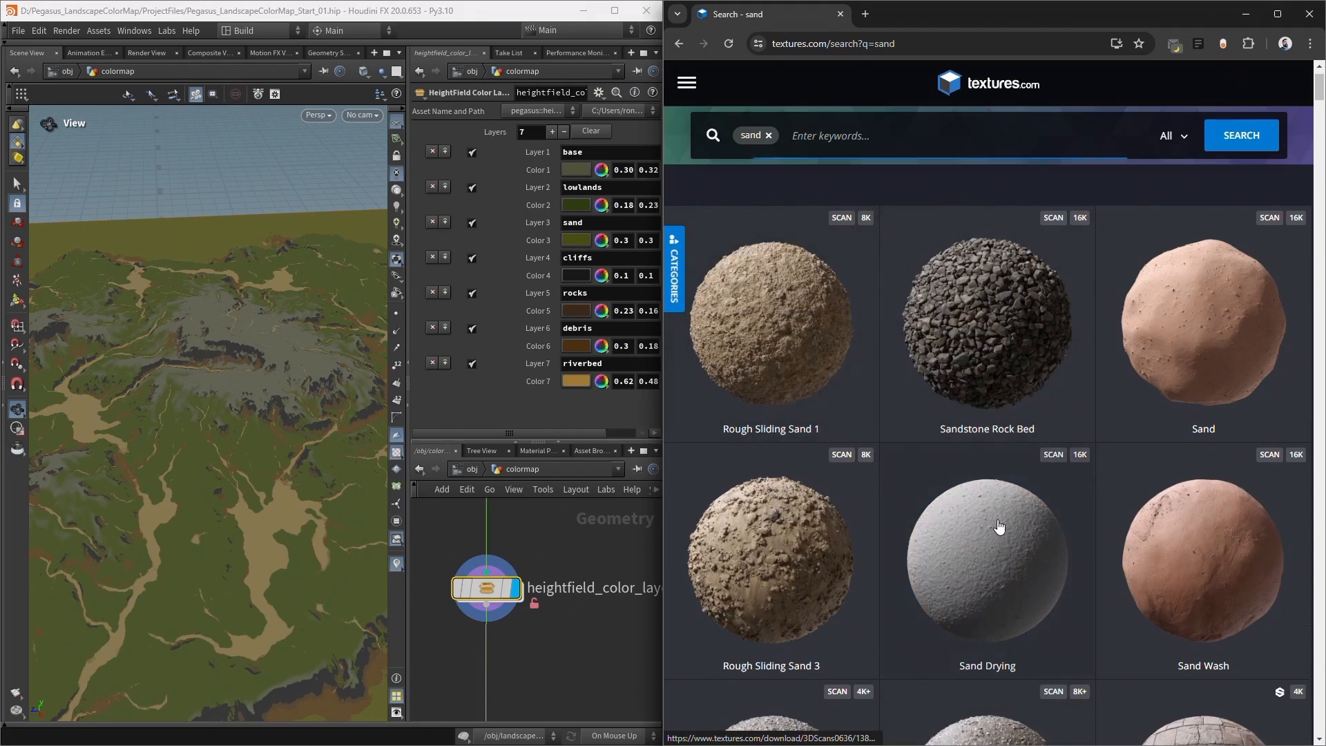
left_click(999, 527)
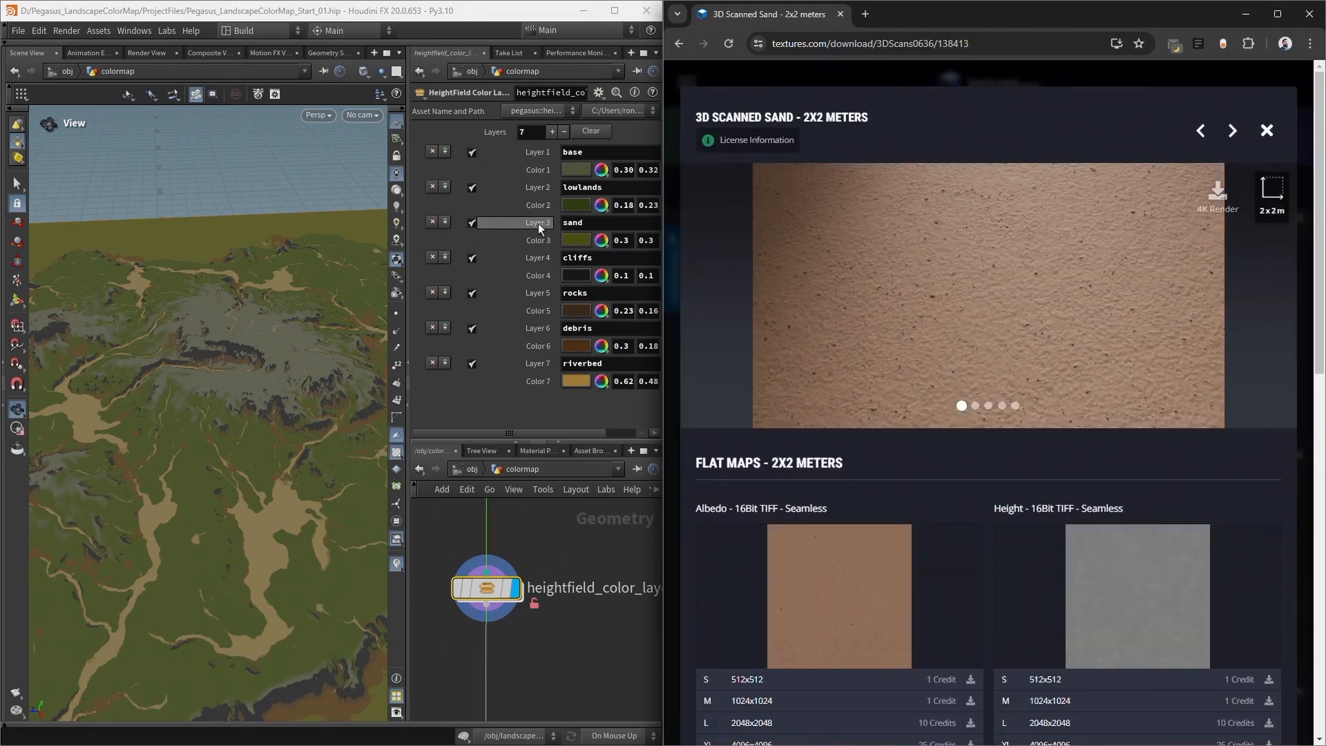
Sample the sand scan's albedo map as the sand layer's colour and replace the texture search keyword with cliffs.
left_click_drag(570, 234, 811, 561)
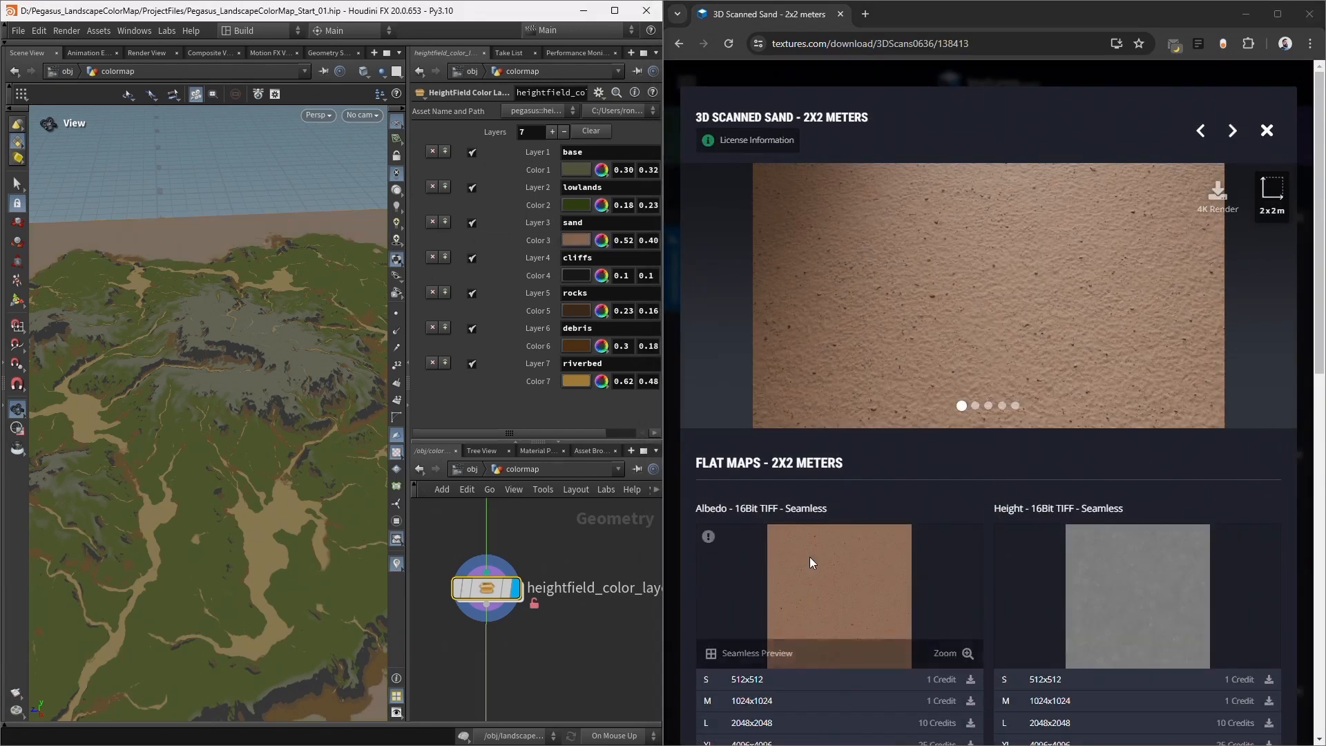
left_click(1266, 130)
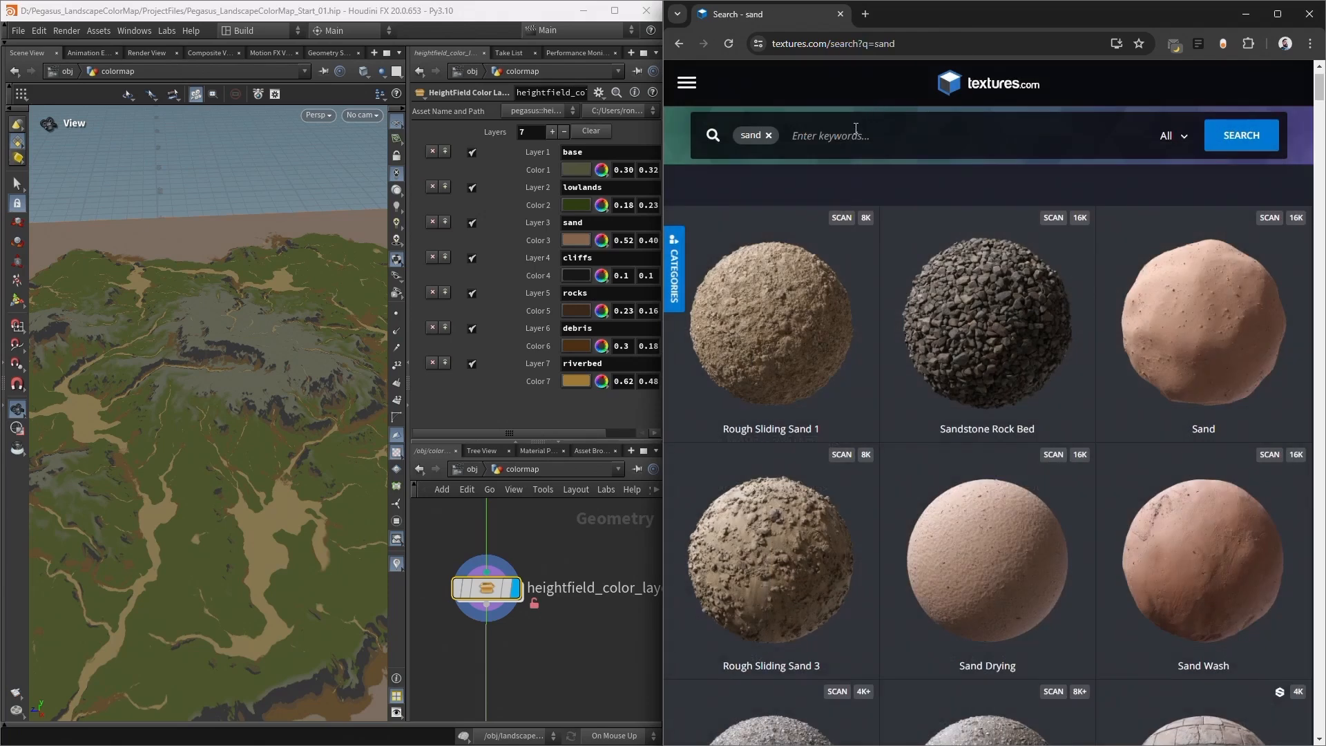
key("BackSpace")
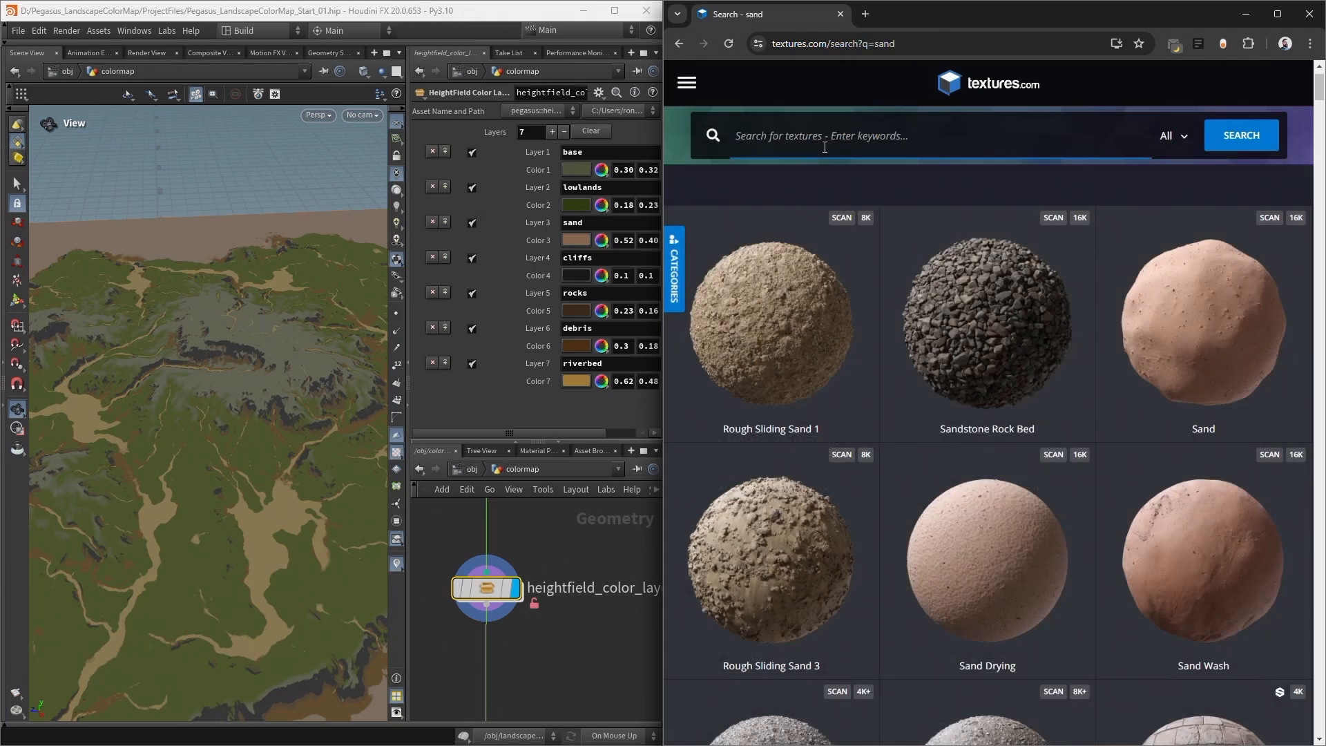
type("cliffs")
key("Return")
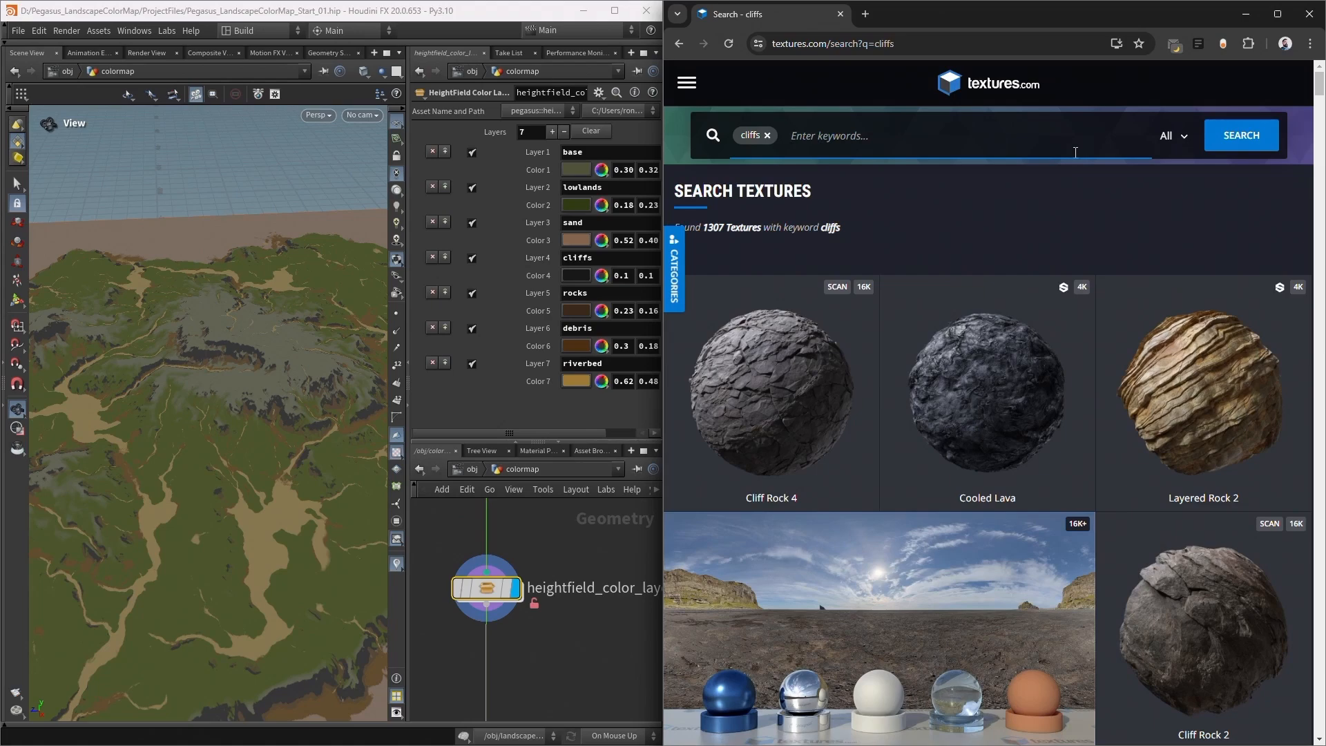
Open the Mossy Rock Wall material from the cliff results and sample its albedo map as the cliffs layer's colour.
scroll(1112, 323, "down", 1)
scroll(1112, 323, "down", 5)
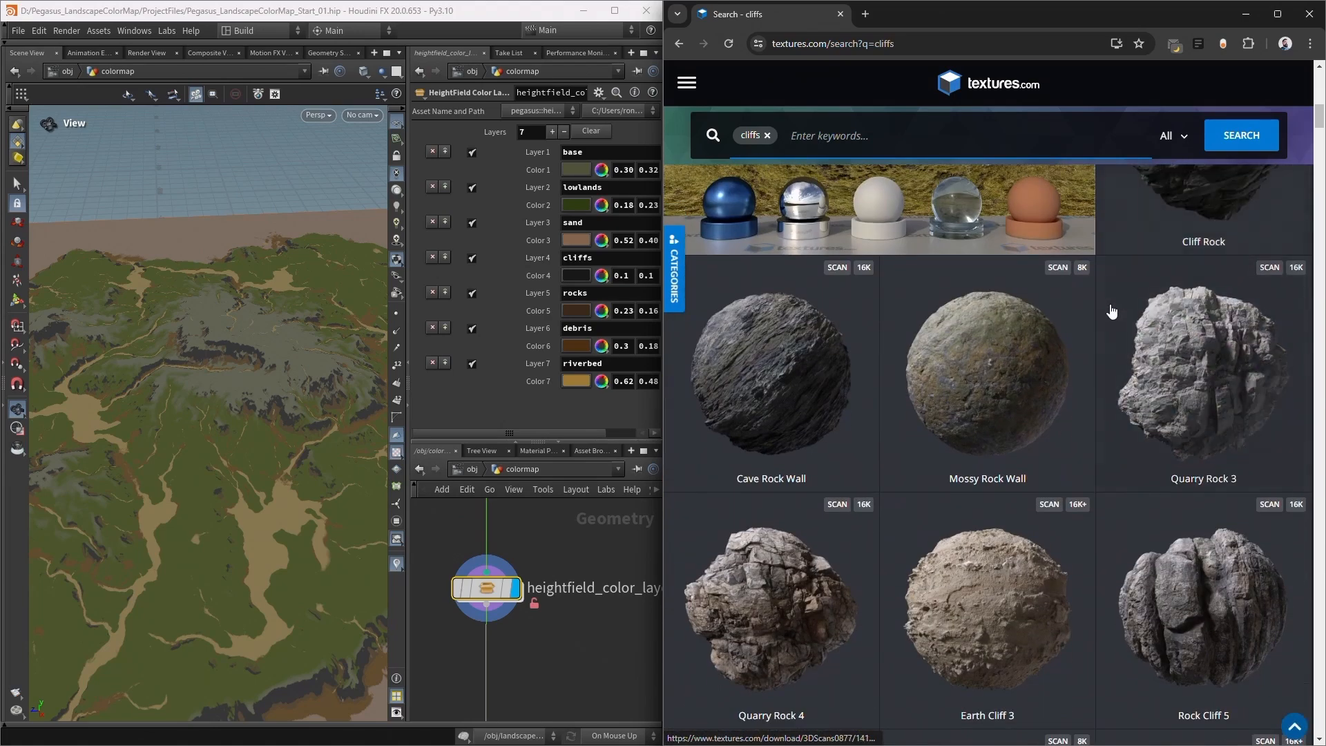
left_click(1017, 337)
left_click_drag(569, 275, 839, 632)
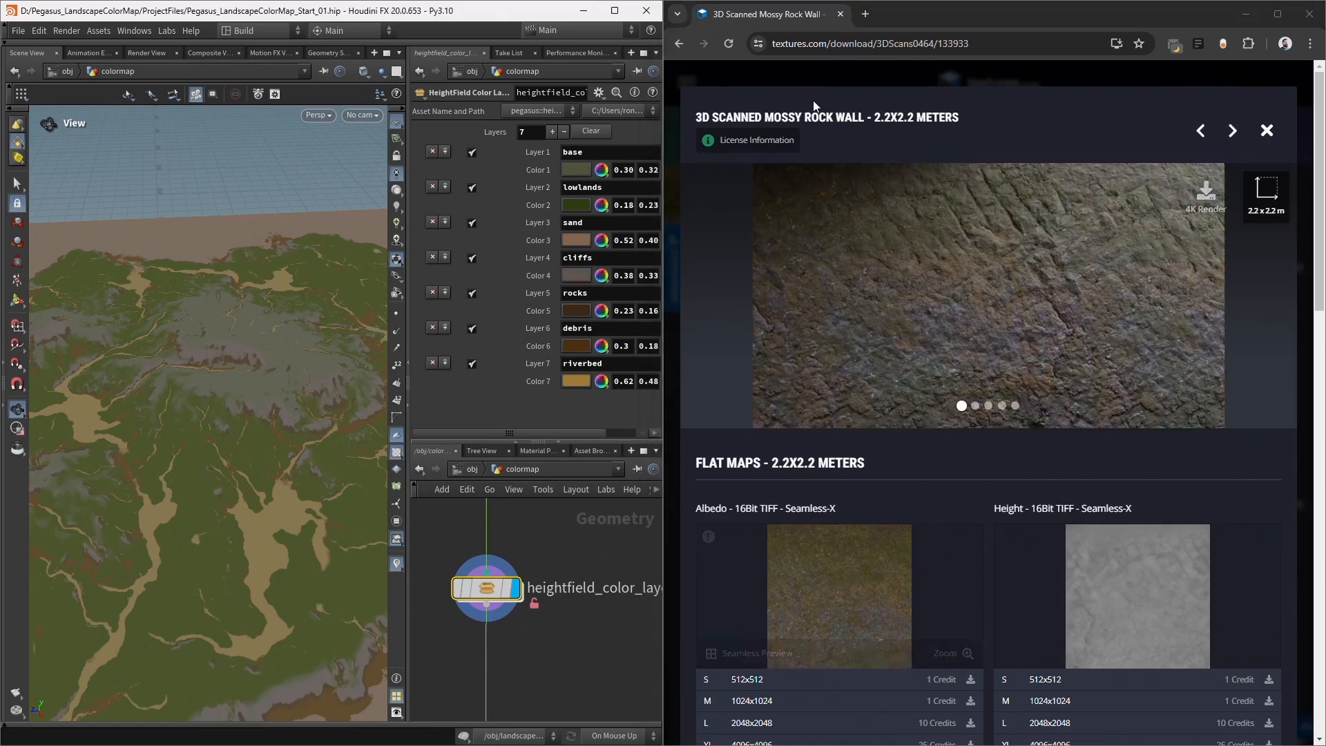
Close the rock wall material and replace the cliffs keyword with rocks in the texture search.
left_click(814, 78)
left_click(766, 136)
type("rocks")
key("Return")
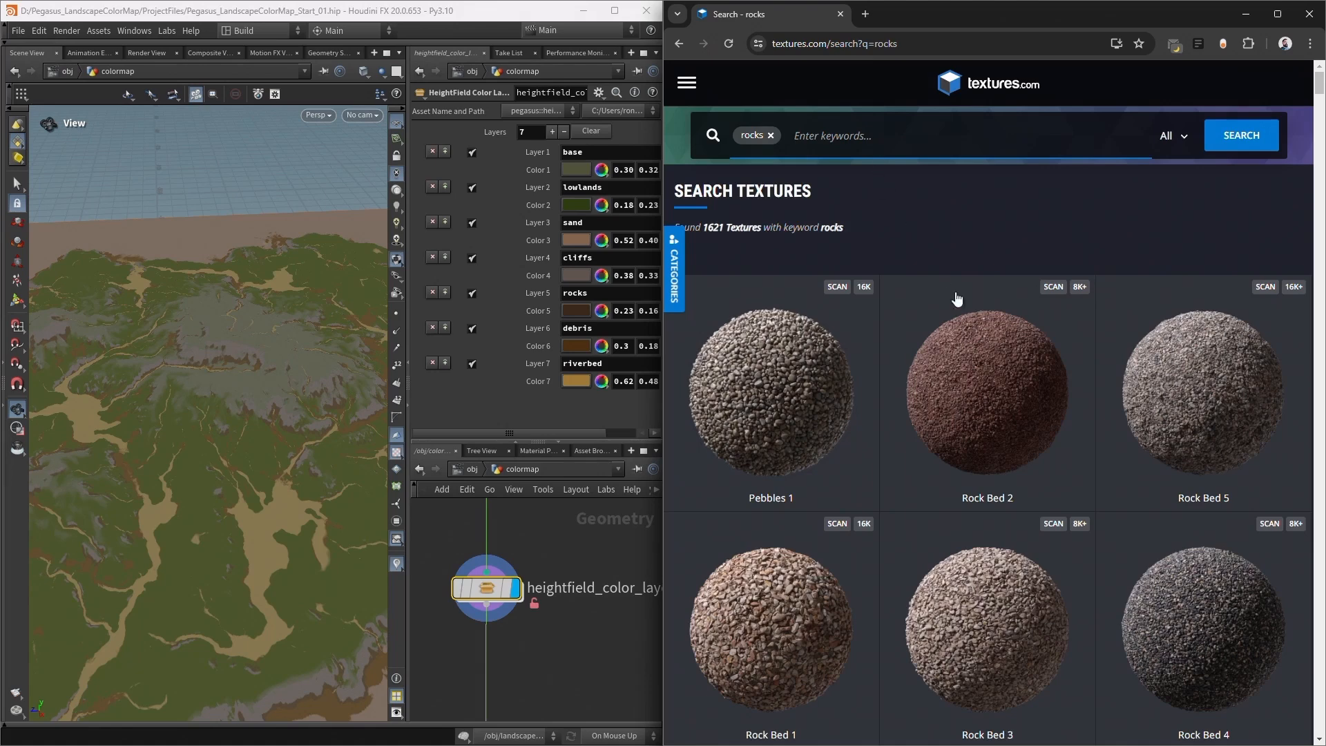
Open the Pebbles 1 material from the rock results and sample its albedo map as the rocks layer's colour.
scroll(1036, 308, "down", 2)
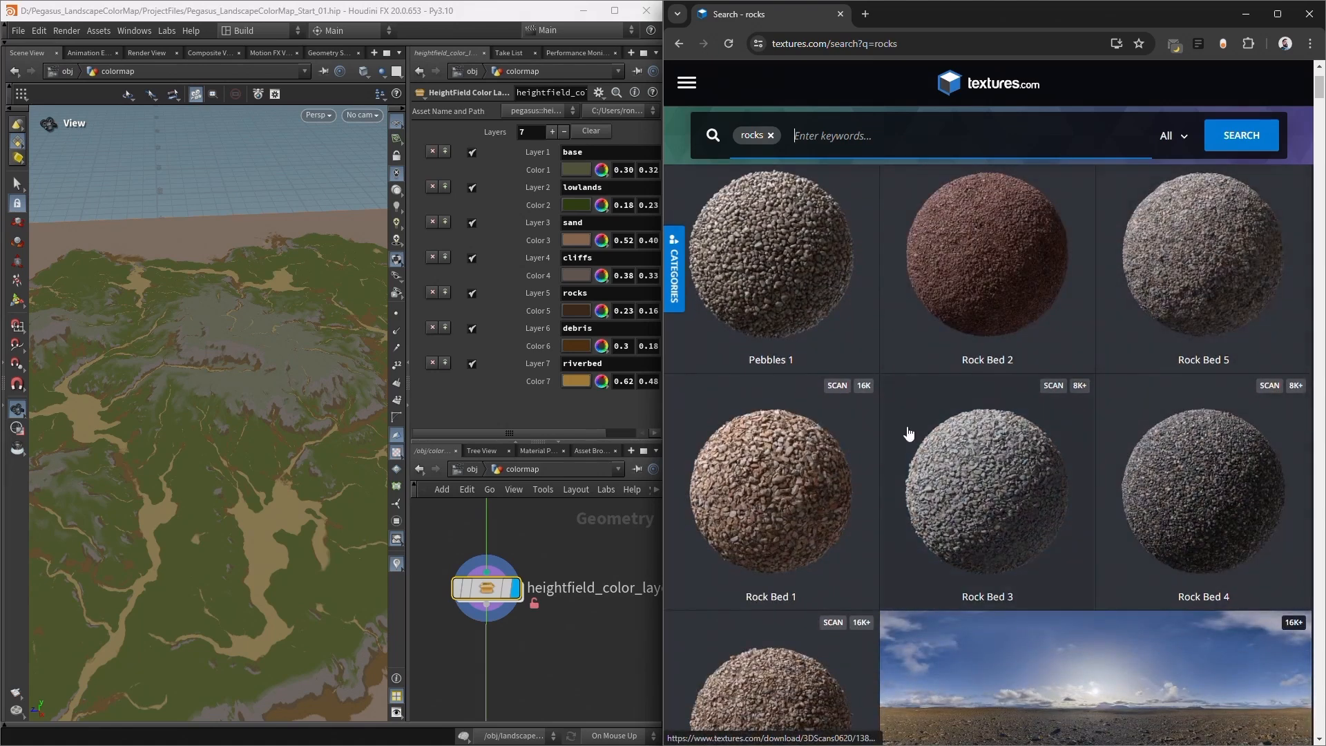
left_click(779, 246)
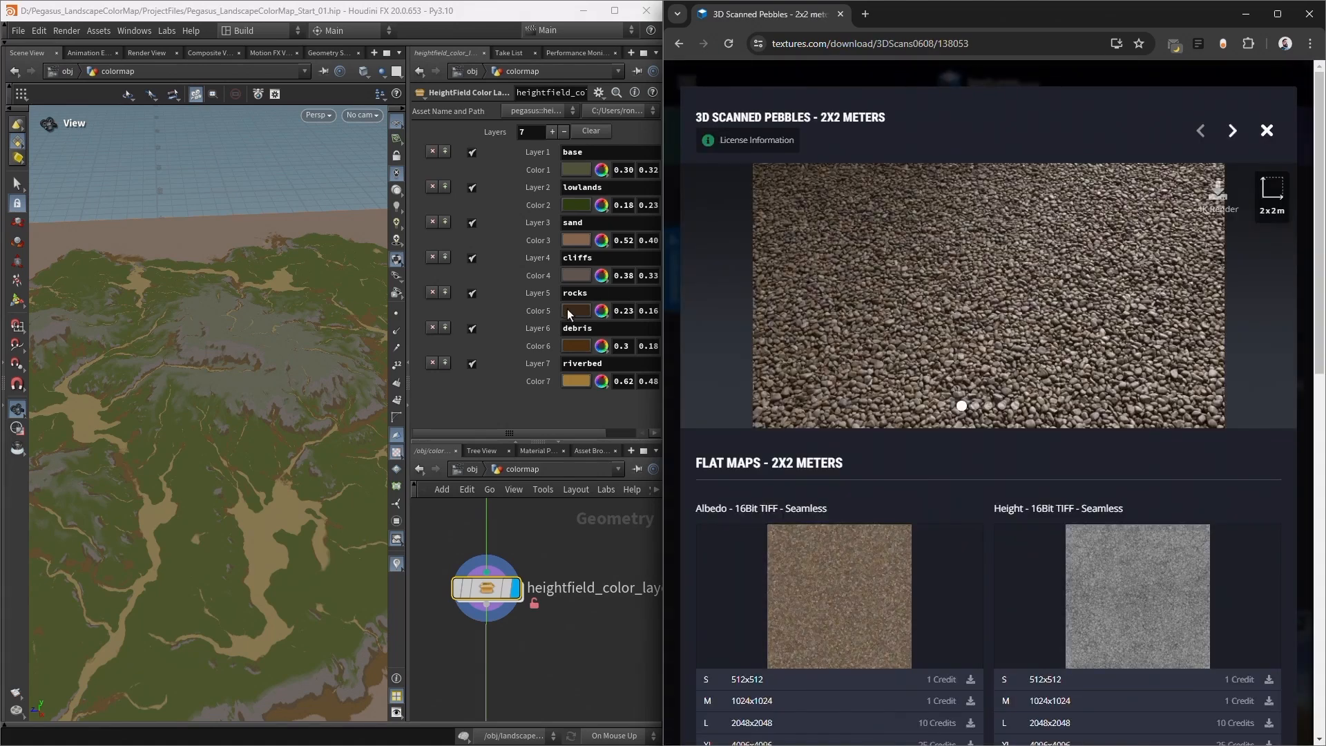
left_click_drag(570, 314, 881, 639)
left_click(854, 578)
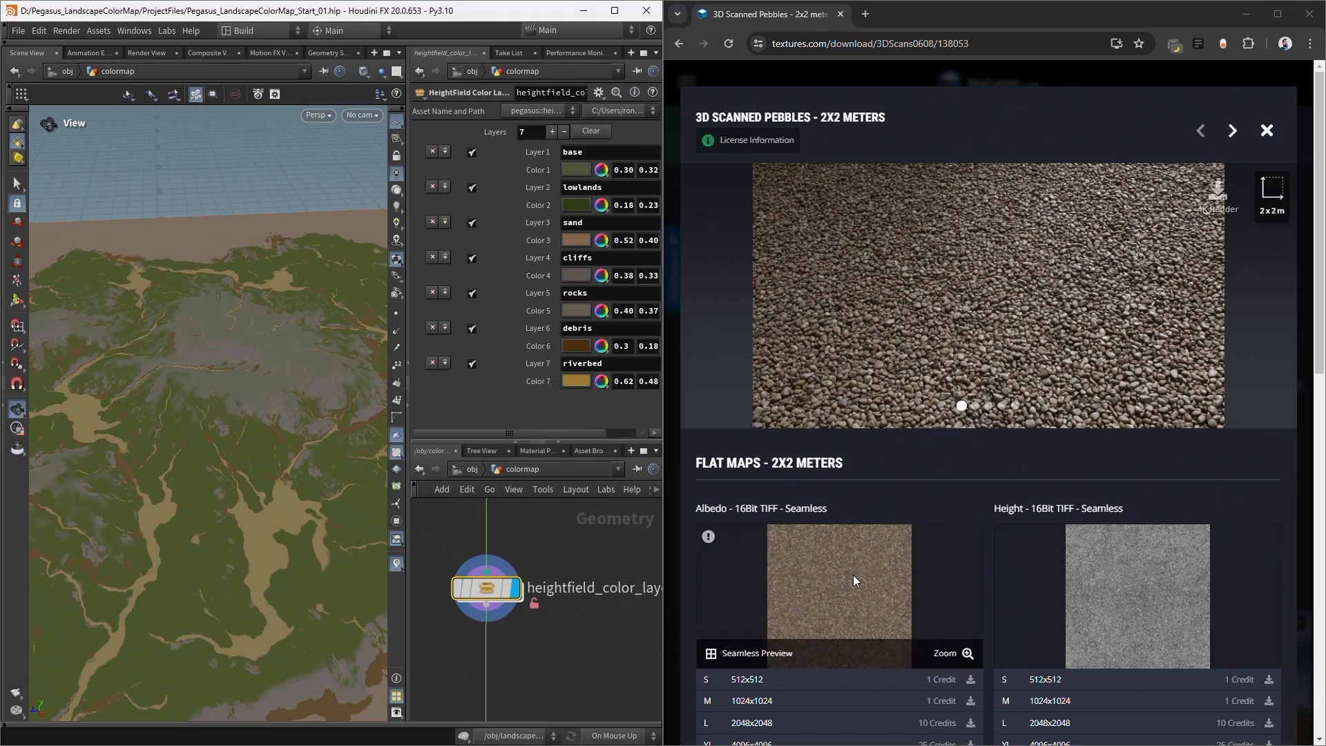
Sample the same pebbles albedo map as the debris layer's colour.
left_click_drag(598, 328, 435, 338)
type("debris")
key("Return")
left_click_drag(573, 354, 885, 637)
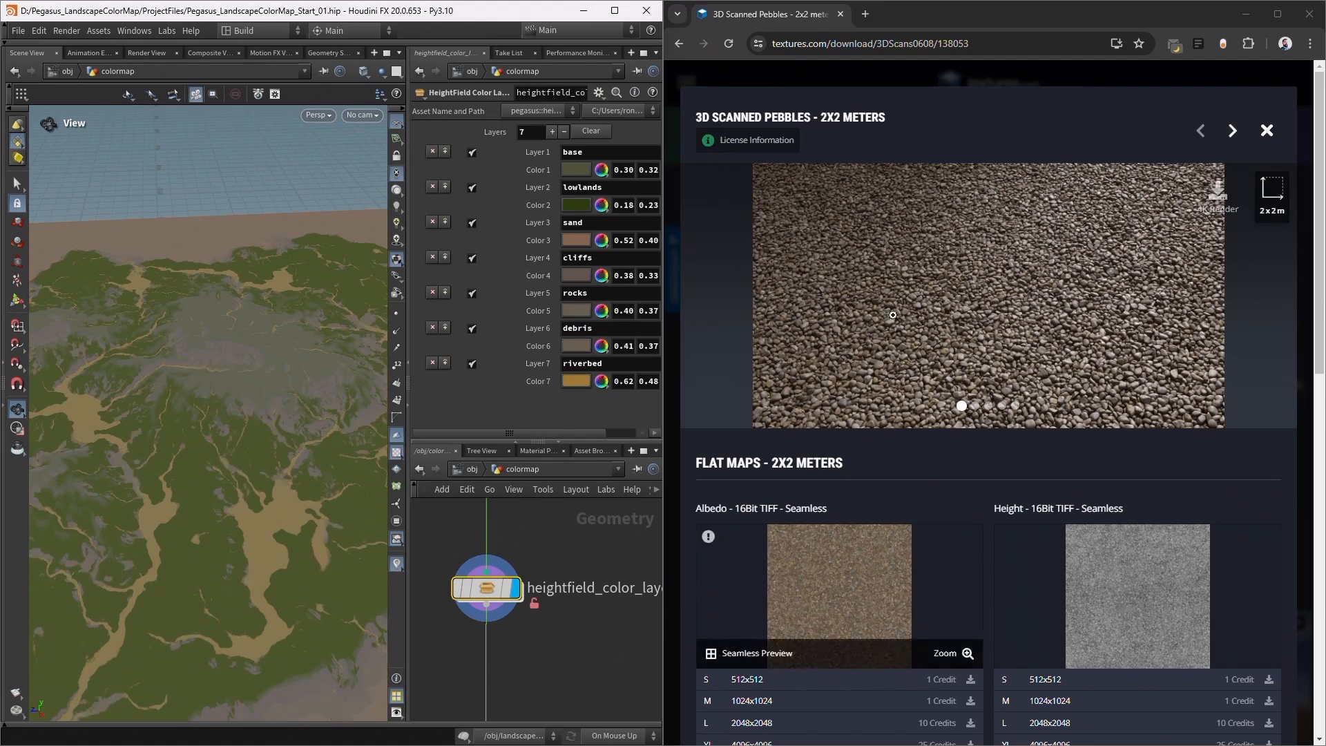
Leave the pebbles material and search the texture library for sand.
left_click(679, 43)
type("sand")
key("Return")
Open the scanned Sand With Pebbles material from the results and sample its albedo map as the riverbed layer's colour.
scroll(1057, 328, "down", 8)
scroll(1058, 326, "up", 1)
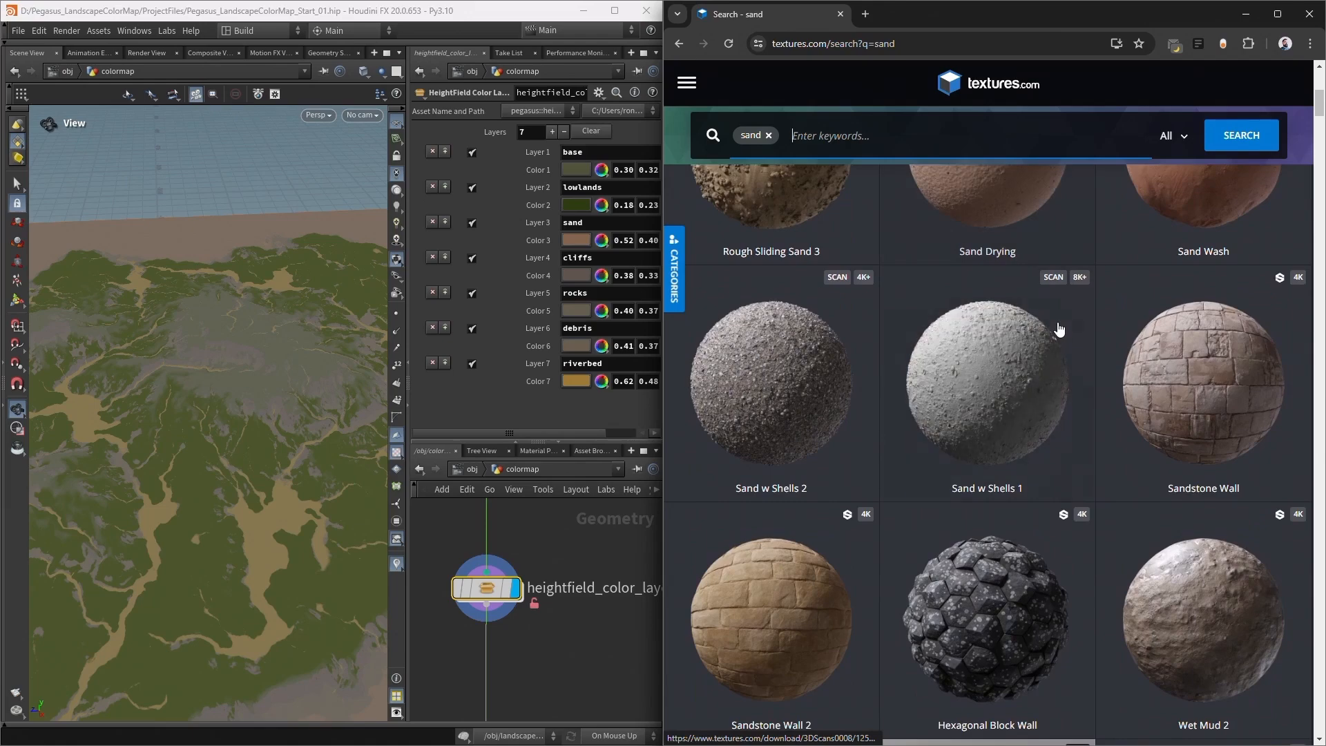
scroll(1057, 330, "down", 3)
left_click(1015, 273)
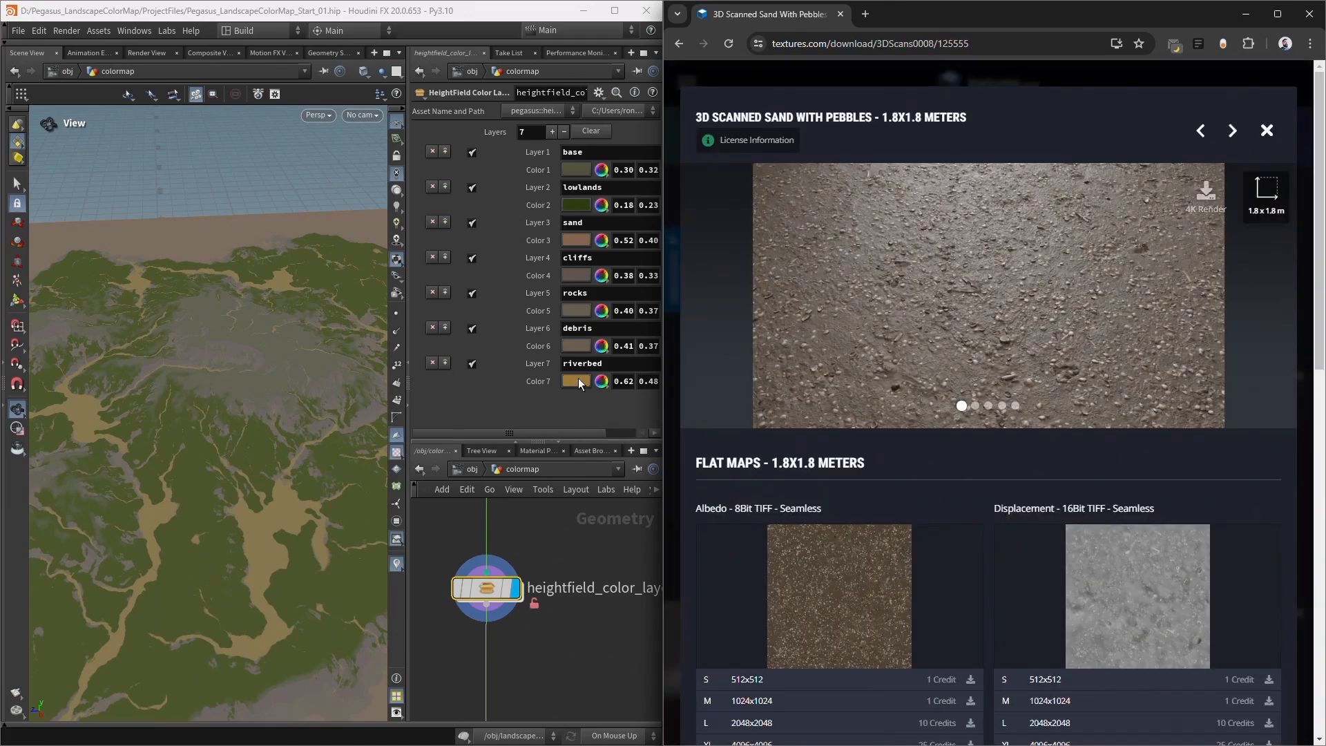
left_click_drag(575, 379, 825, 568)
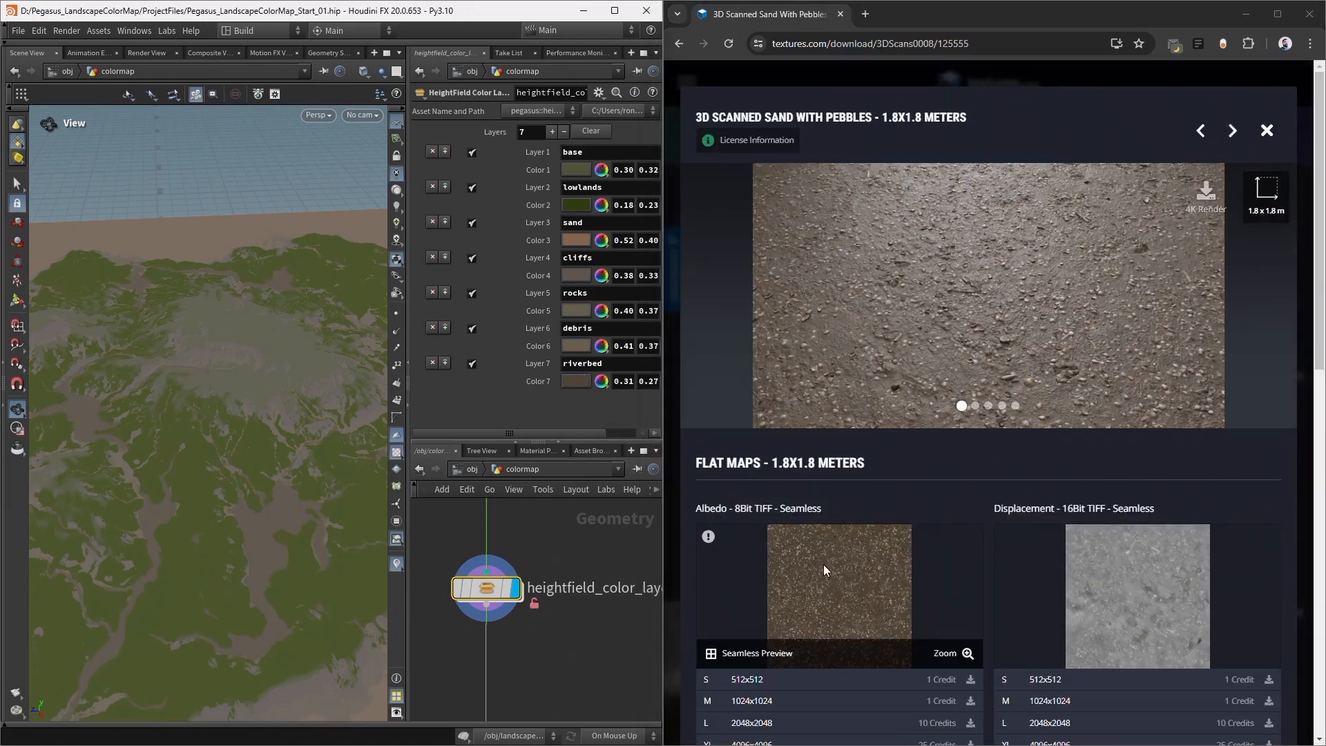
Enlarge the Houdini window to full width and examine the recoloured terrain from several angles.
left_click_drag(664, 14, 1080, 35)
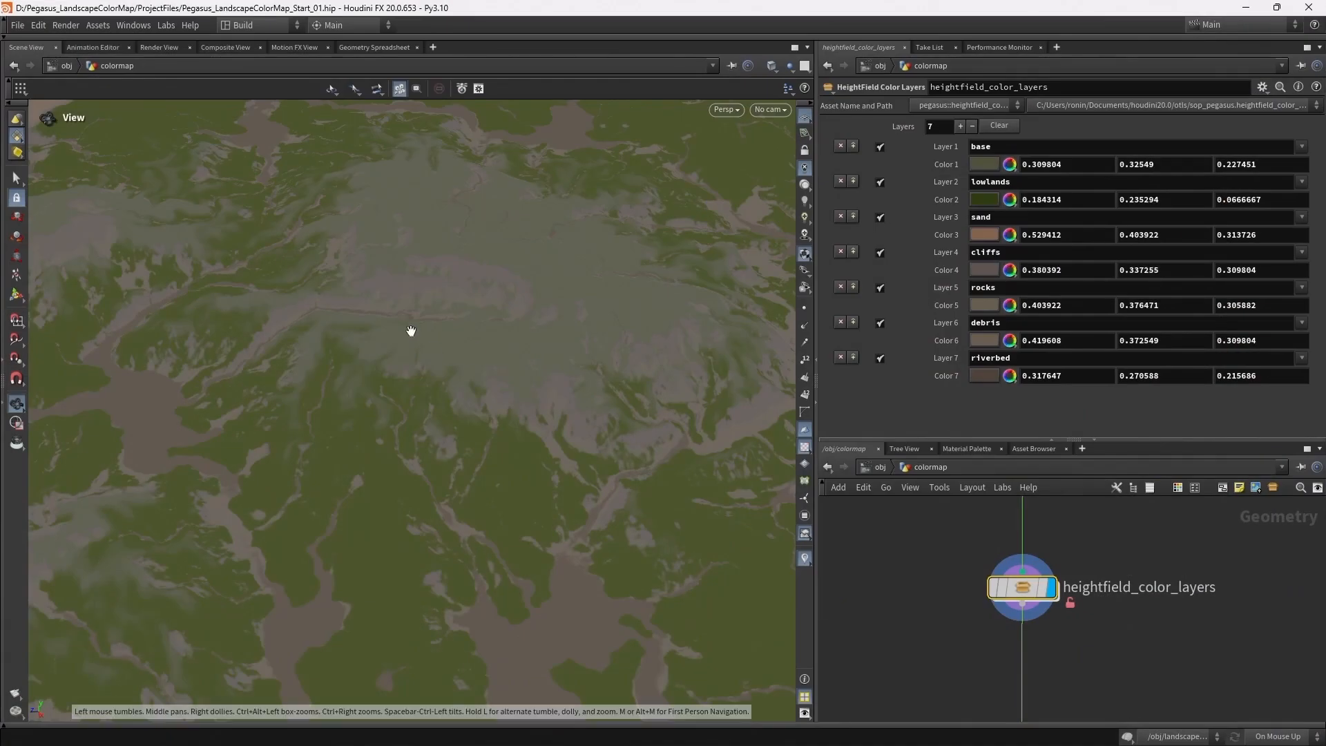
left_click_drag(411, 331, 453, 384)
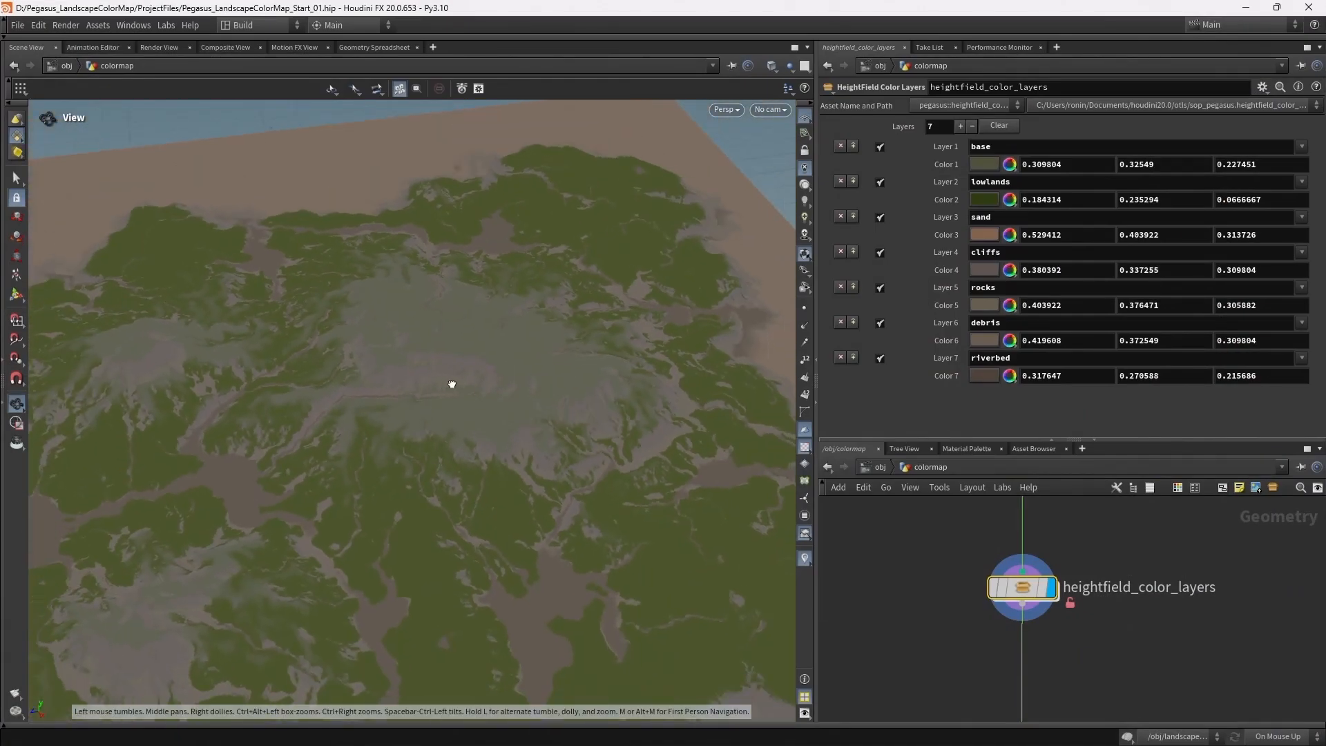
left_click_drag(366, 259, 542, 358)
left_click_drag(527, 464, 649, 342)
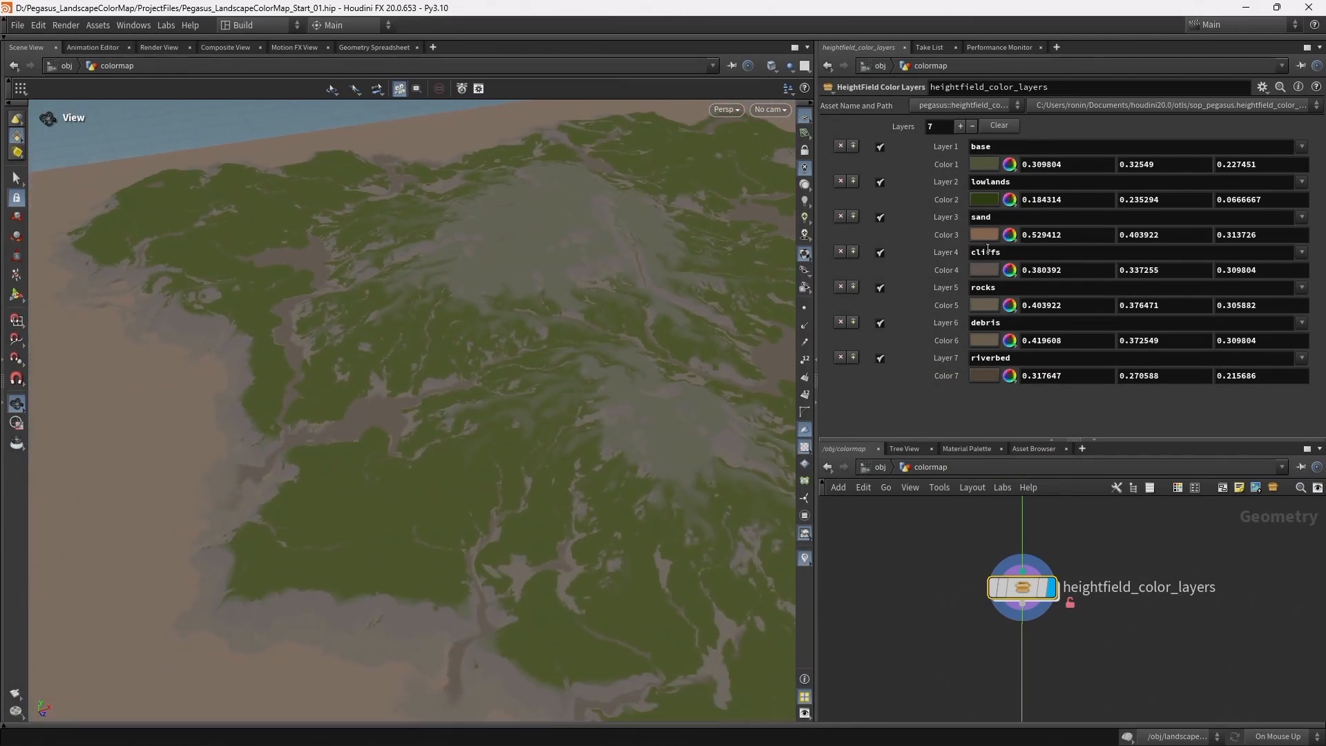
Show the base layer's colour as HSV sliders and set its value to 0.289.
left_click(1010, 165)
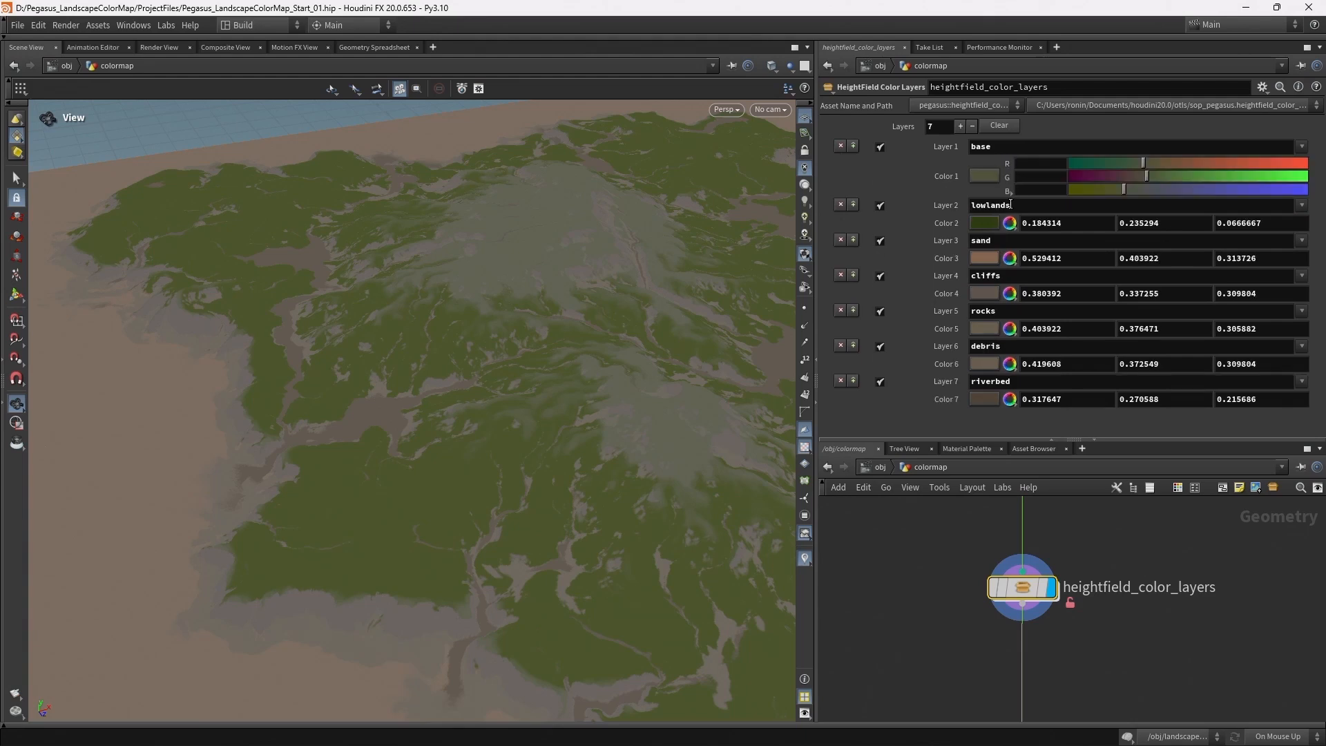
left_click(1008, 186)
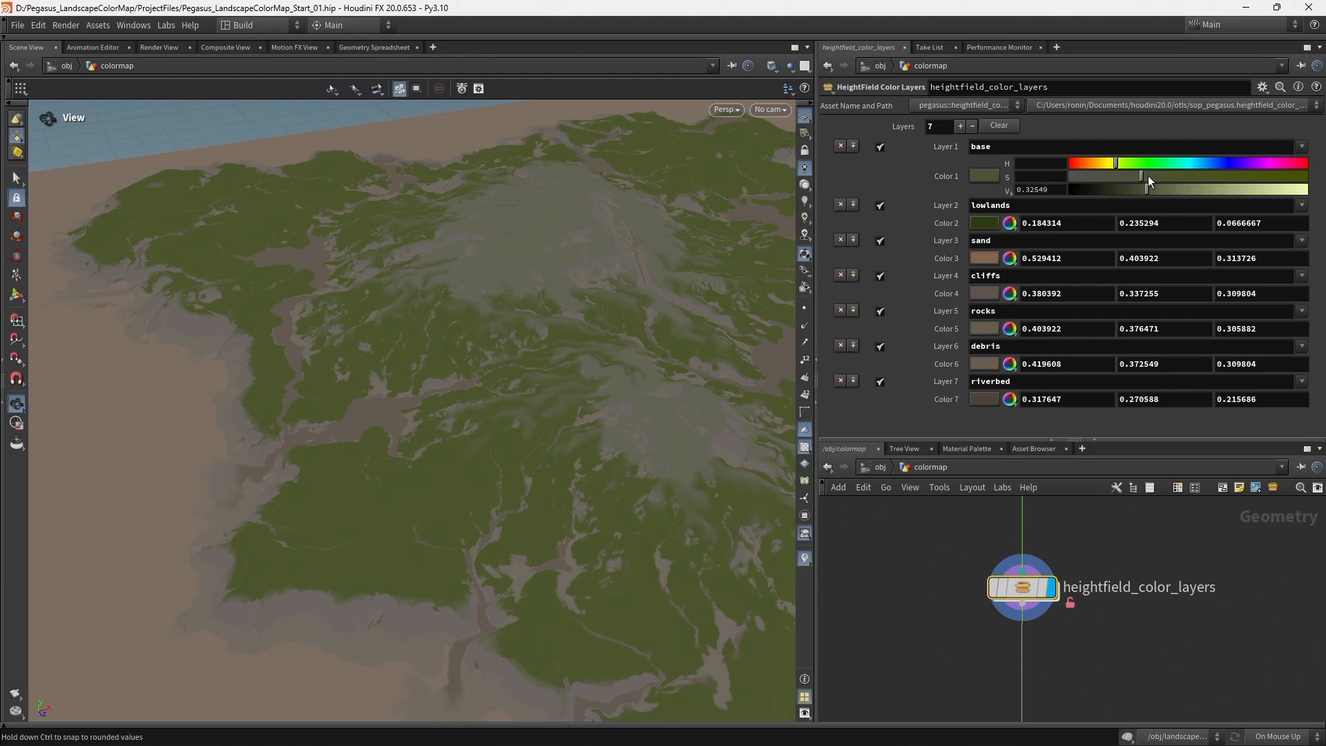
mouse_move(1148, 187)
left_mouse_down()
mouse_move(1191, 187)
mouse_move(1118, 192)
mouse_move(1138, 190)
left_mouse_up()
Set the scene's update mode to Auto Update and adjust the base colour to hue 66 and value 0.389.
left_click(1261, 737)
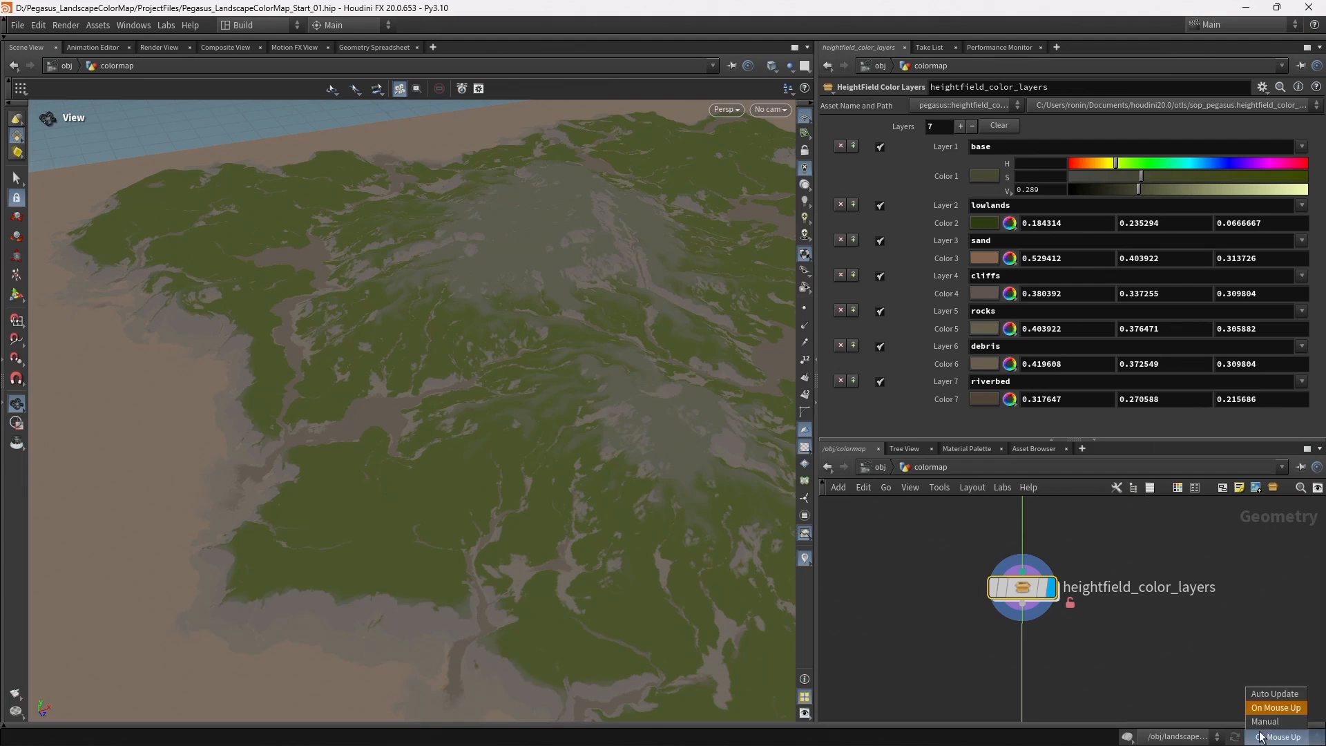
left_click(1274, 693)
mouse_move(1141, 189)
left_mouse_down()
mouse_move(1170, 193)
mouse_move(1149, 195)
mouse_move(1147, 176)
left_mouse_up()
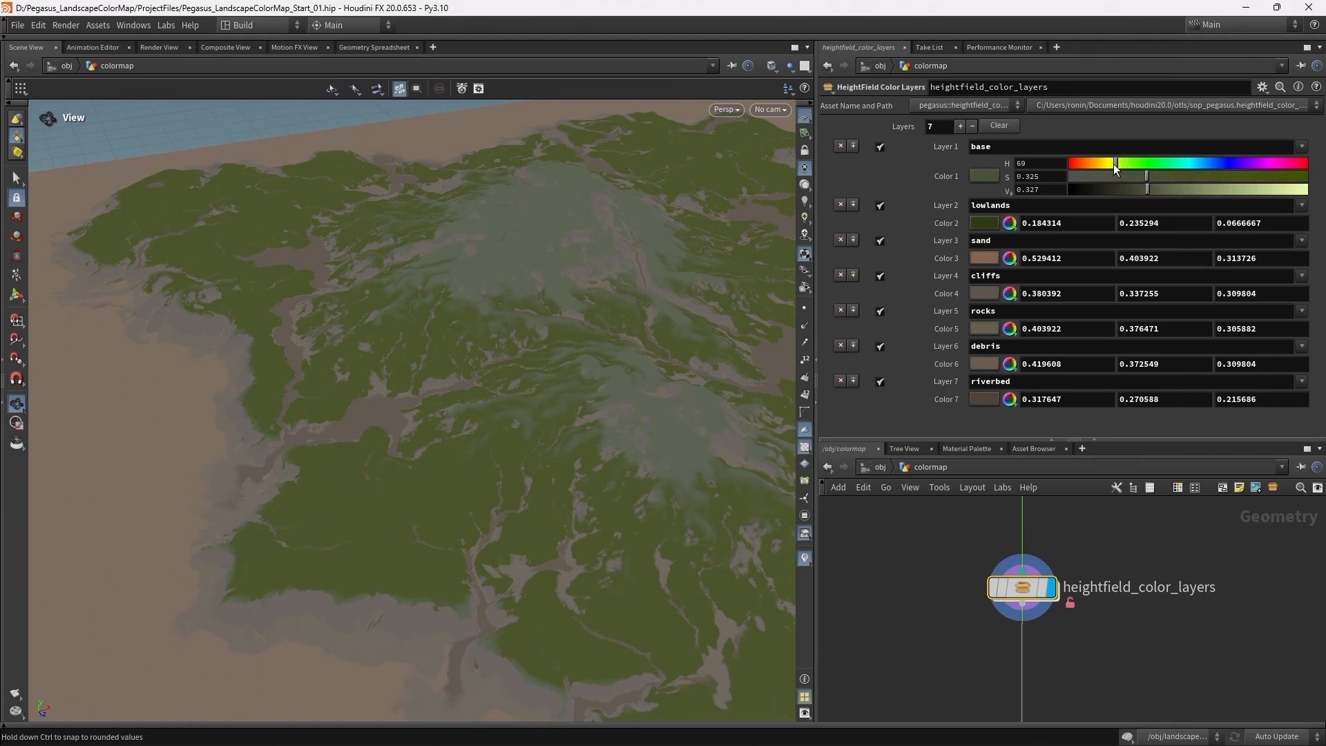
left_click_drag(1142, 186, 1161, 190)
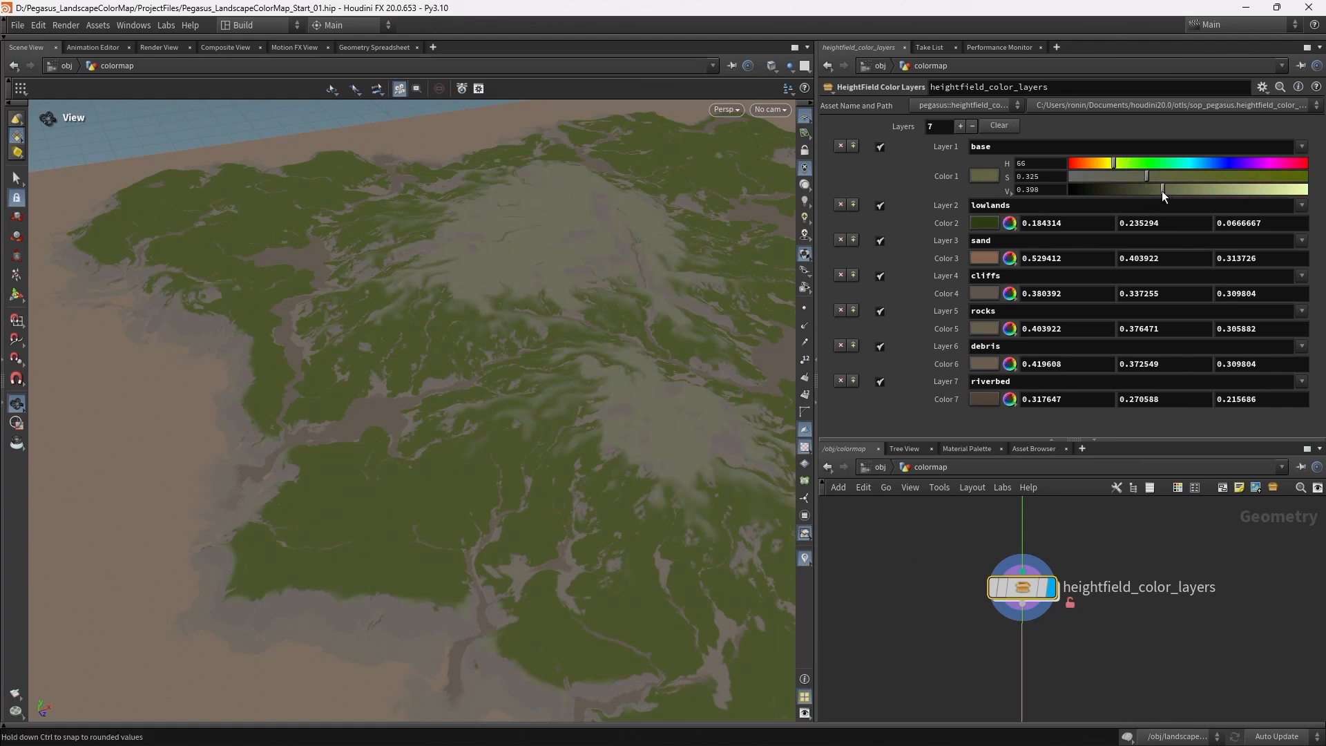
Brighten the lowlands layer's colour to an HSV value of 0.398.
left_click(997, 226)
left_click_drag(1127, 248, 1169, 254)
scroll(562, 296, "up", 3)
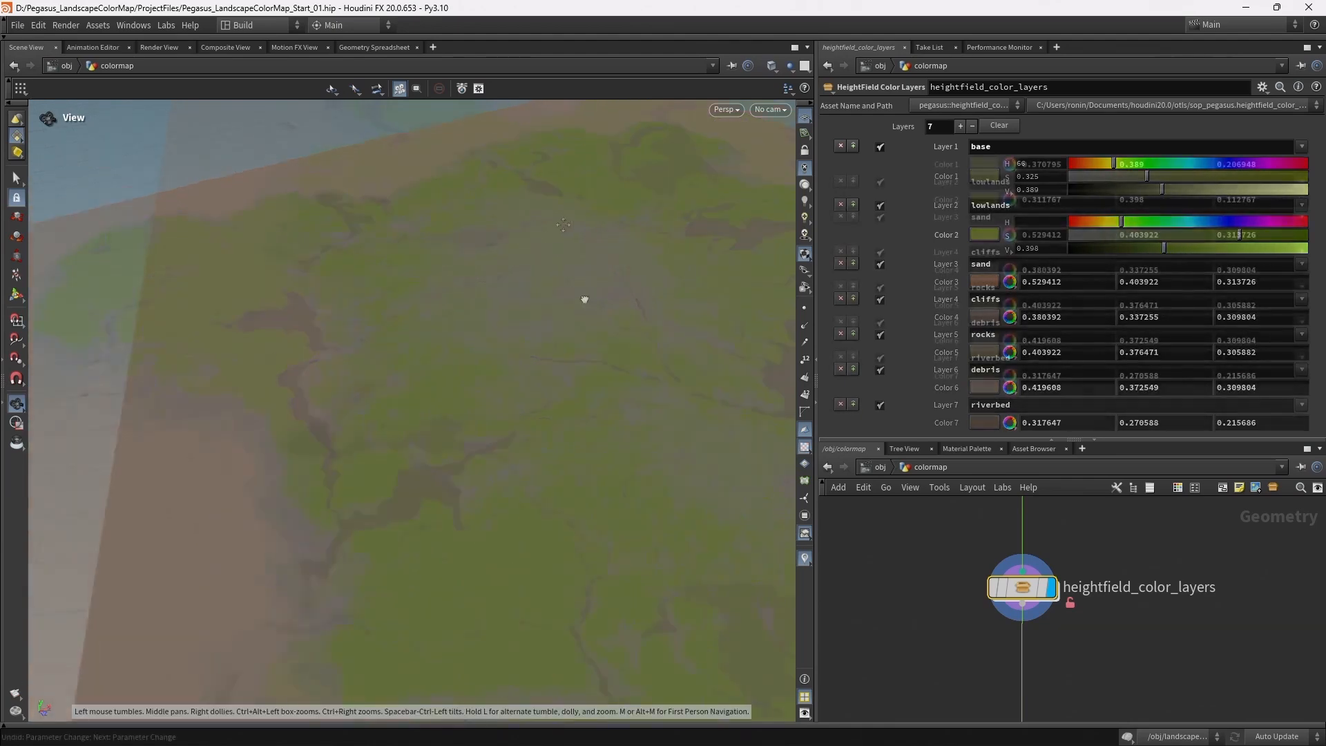
key("ctrl+z")
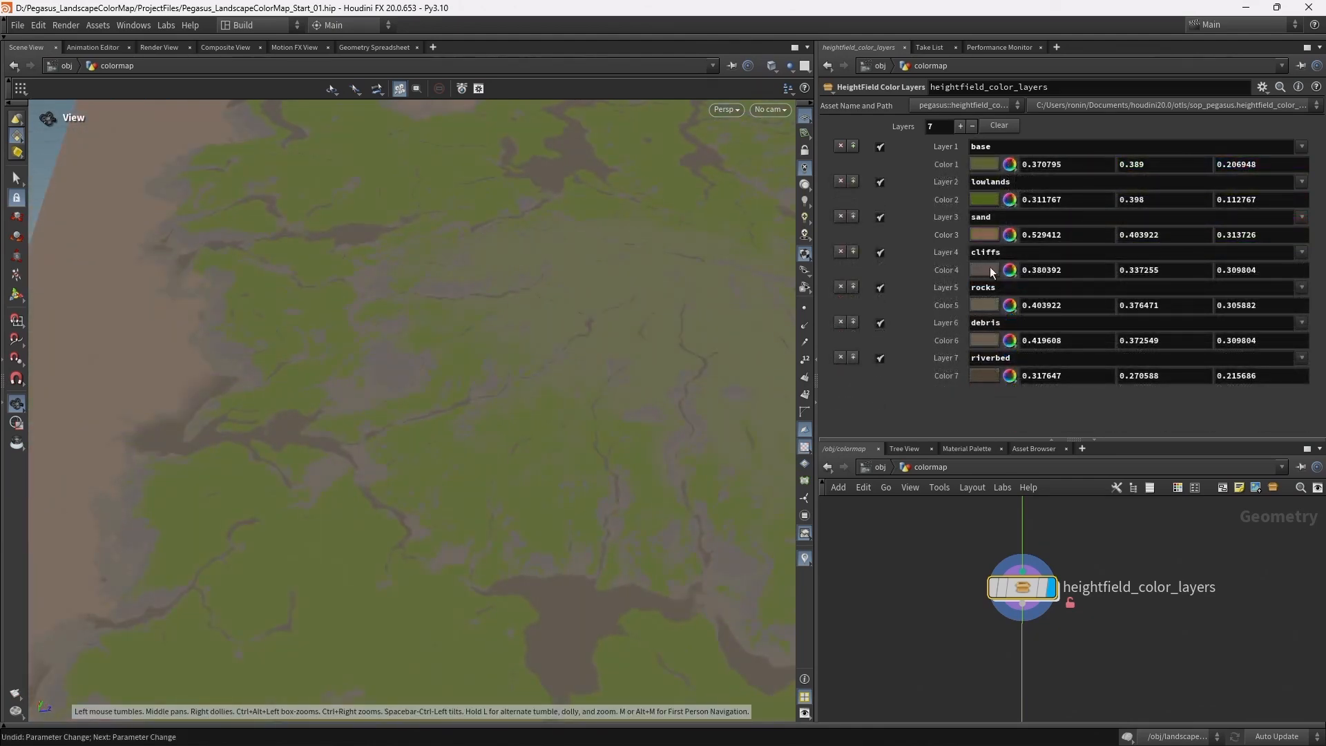
Try to sample the sand layer's colour from the sandy terrain in the viewport, then undo the change.
left_click_drag(629, 290, 591, 283)
left_click_drag(305, 258, 565, 385)
left_click(983, 234)
left_click_drag(983, 234, 594, 344)
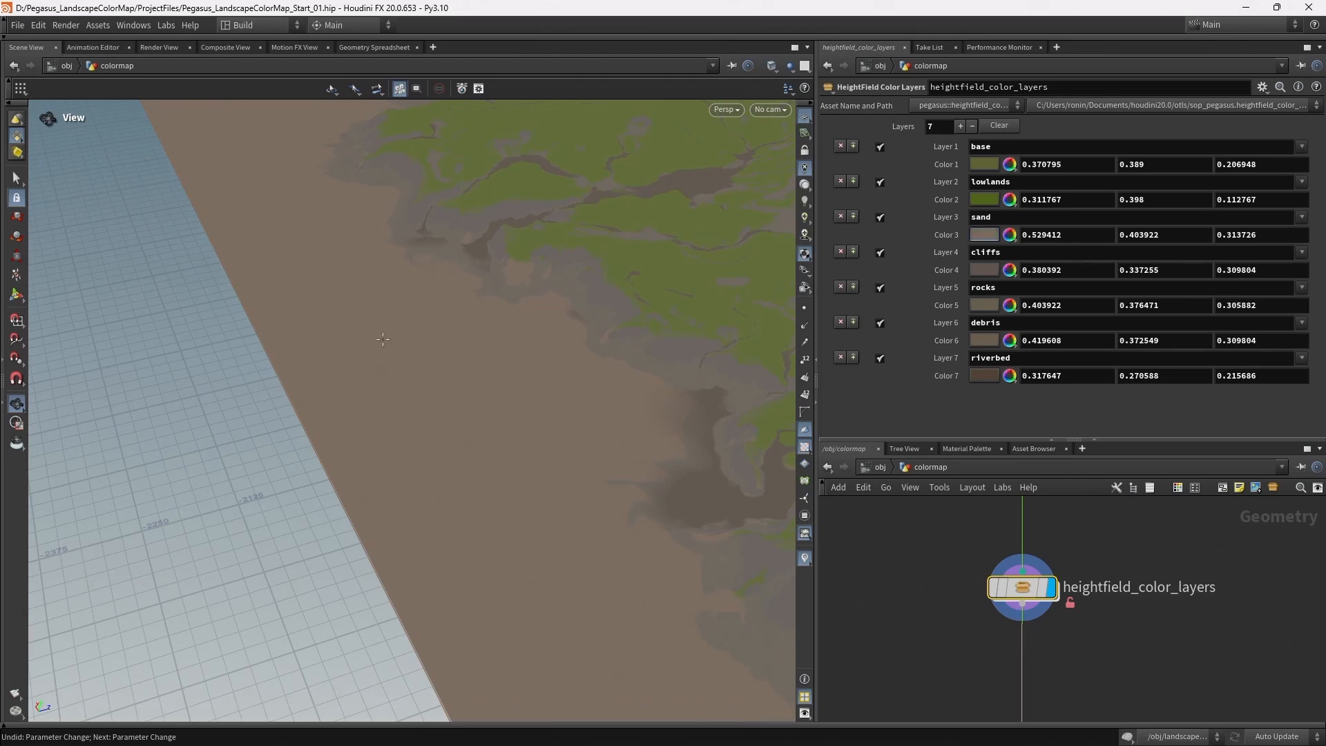
left_click_drag(408, 334, 462, 265)
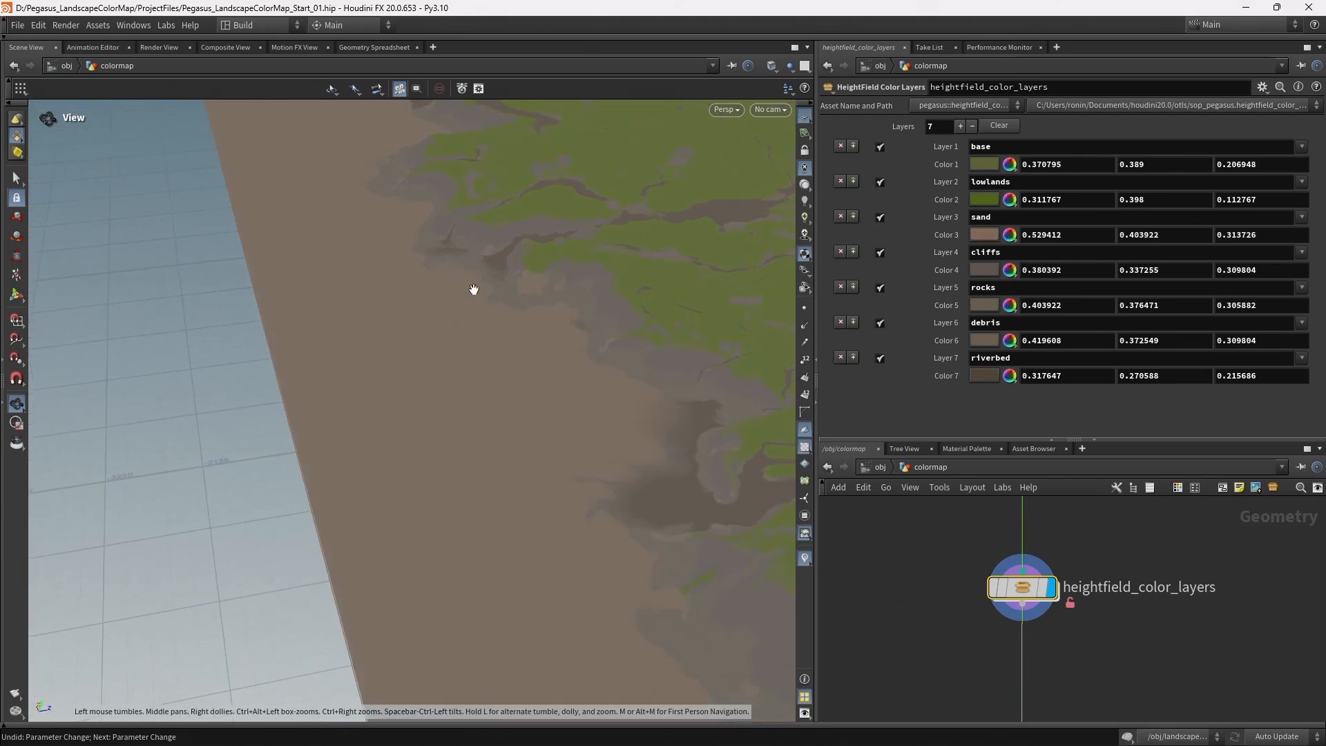
left_click_drag(989, 235, 325, 350)
key("ctrl+z")
left_click_drag(512, 250, 637, 319)
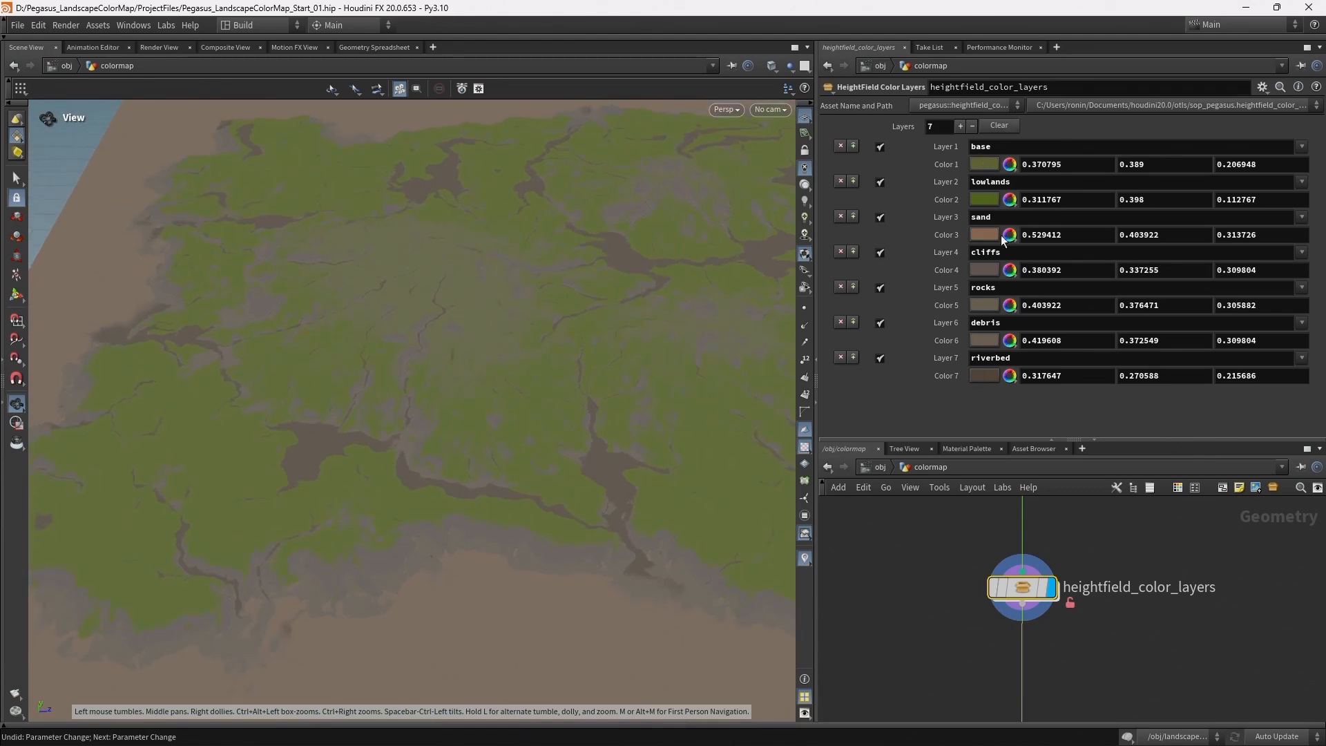
Enable Color Correction in the viewport and change the view transform from Un-tone-mapped to Raw.
scroll(453, 295, "down", 3)
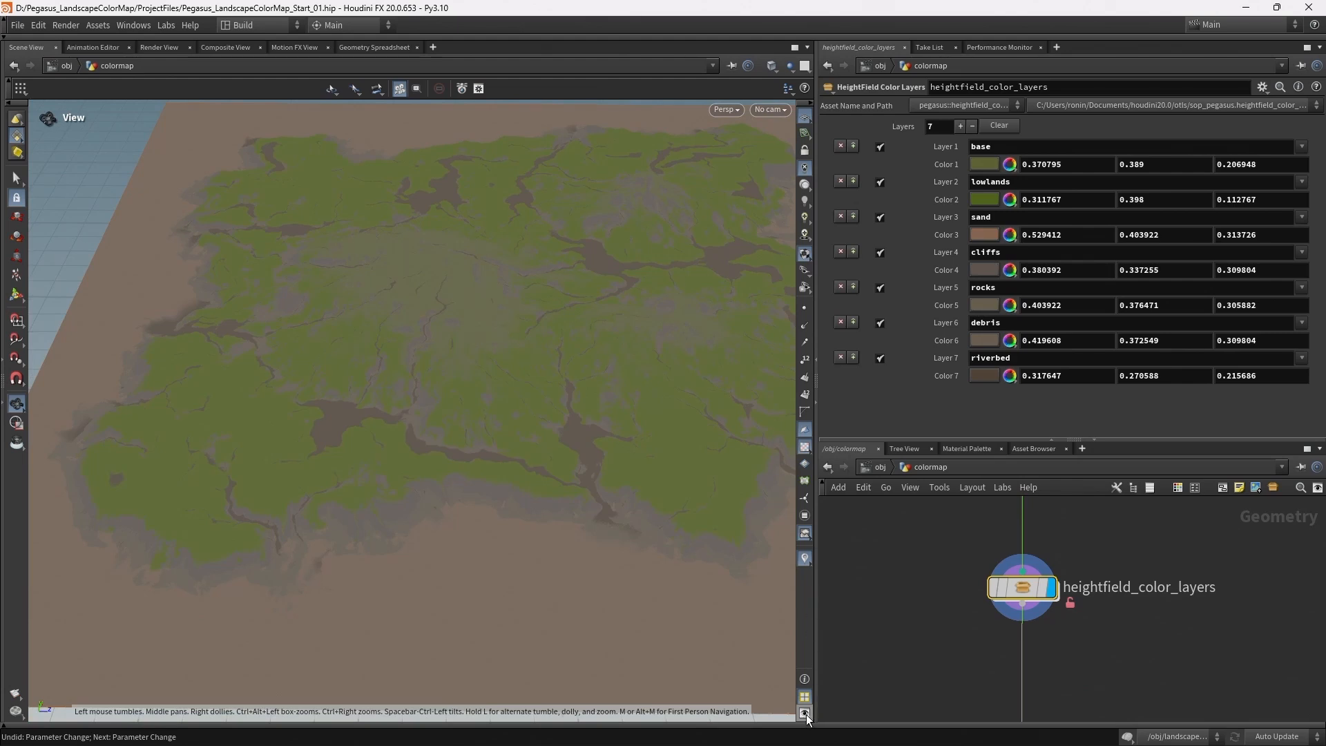
left_click(805, 715)
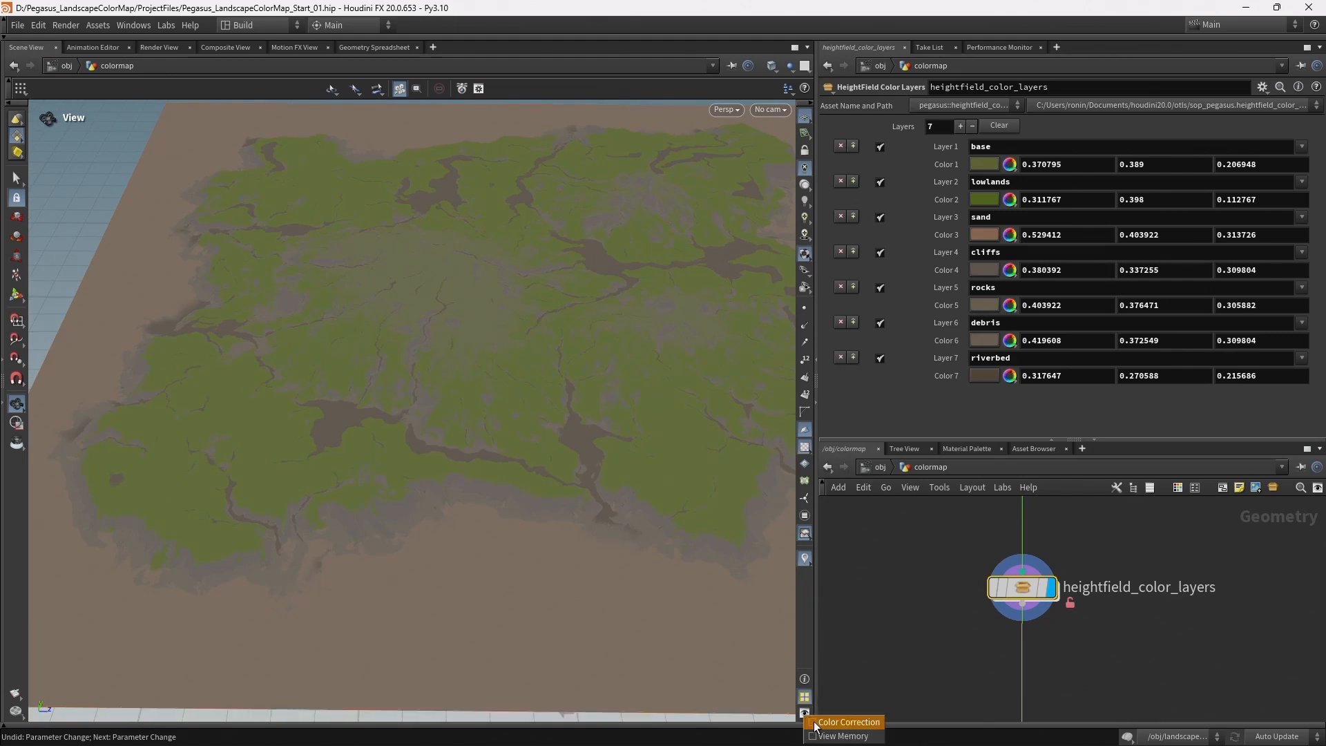
left_click(816, 723)
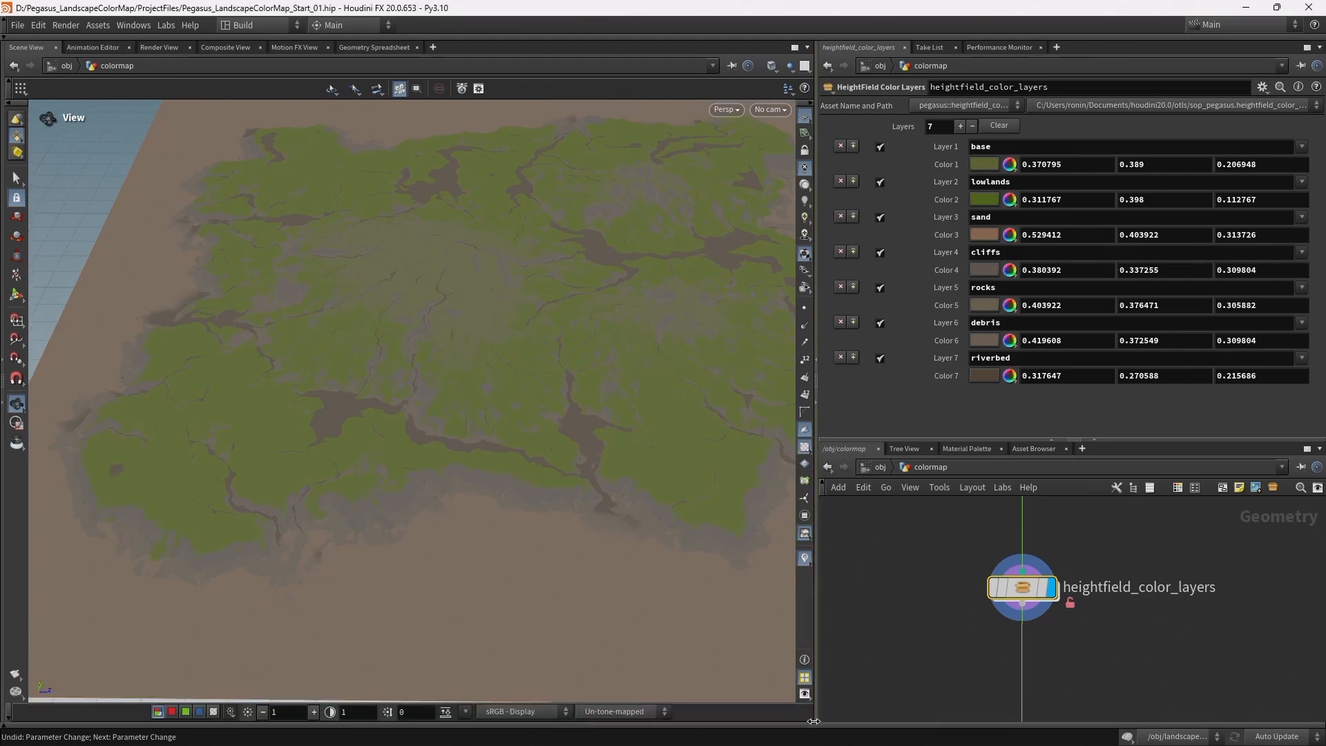
left_click(635, 716)
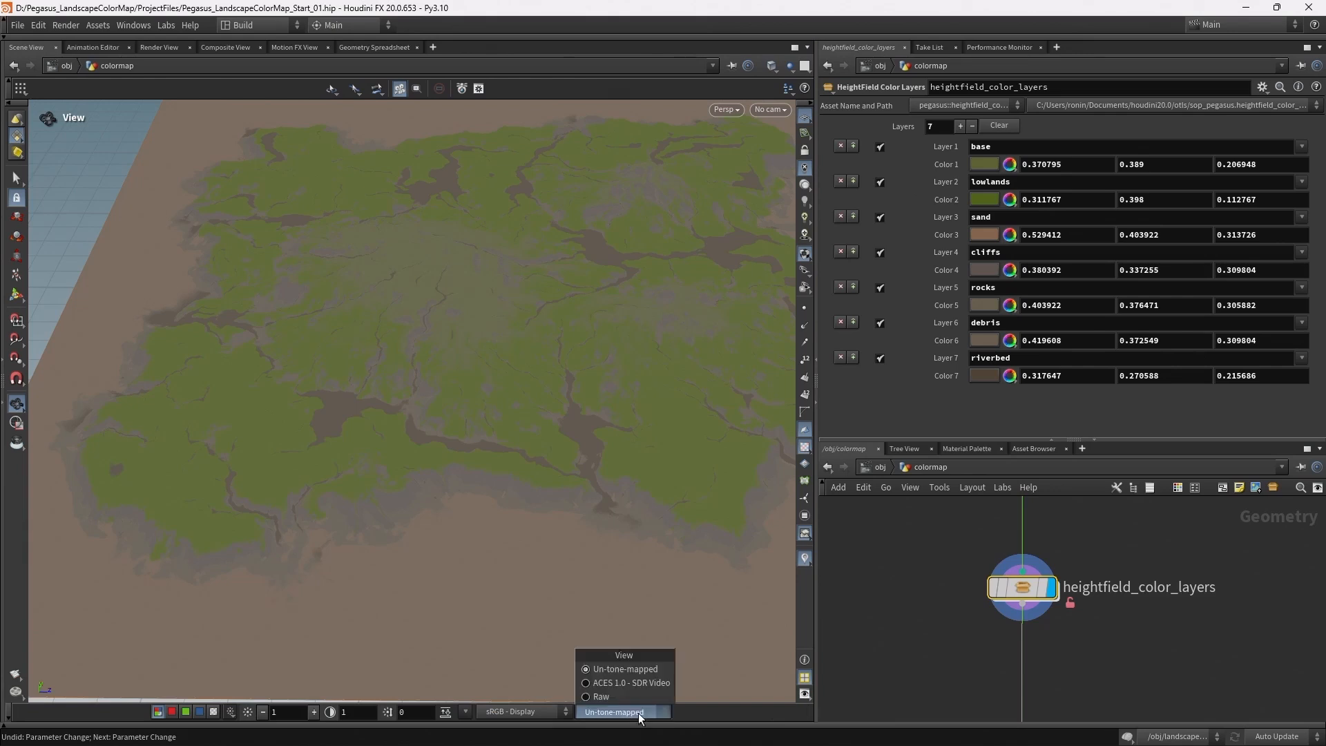
left_click(601, 696)
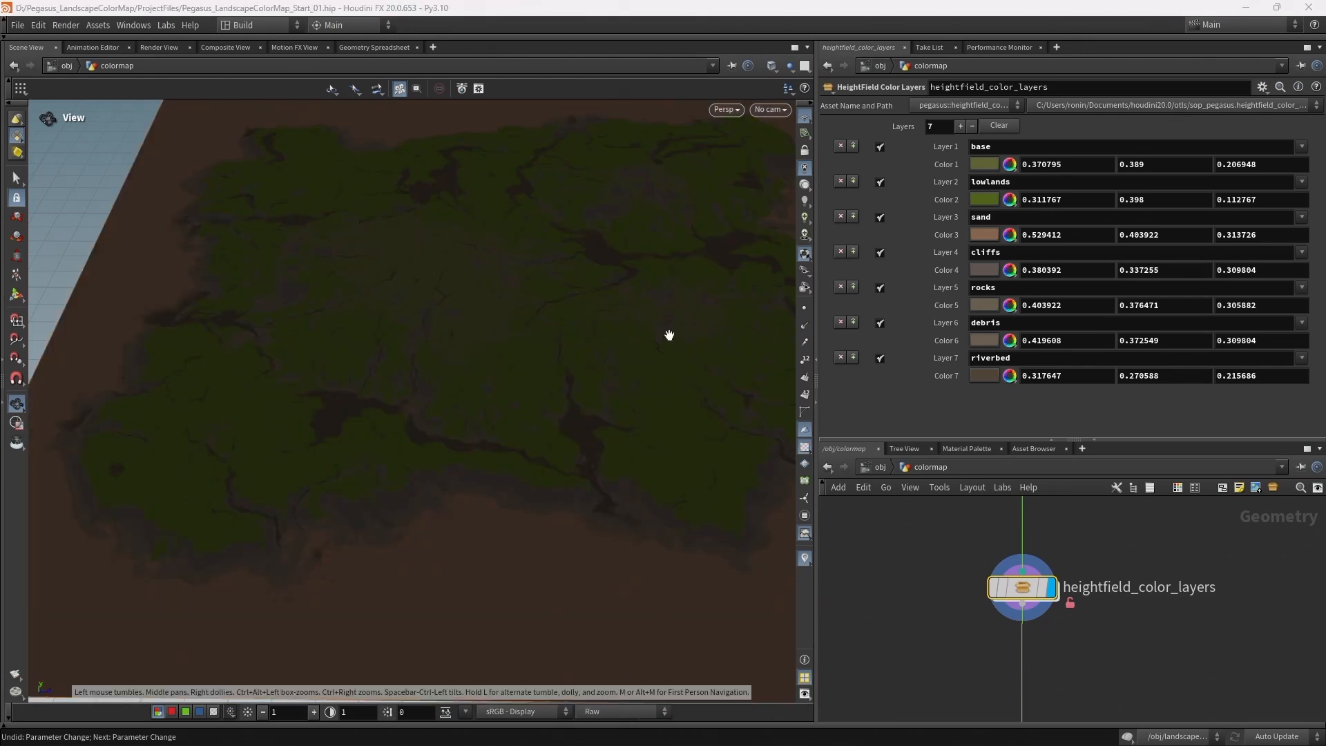
Display and select the heightfield_copylayer3 node, and switch the unlit viewport to headlight-only lighting.
left_click_drag(640, 343, 583, 449)
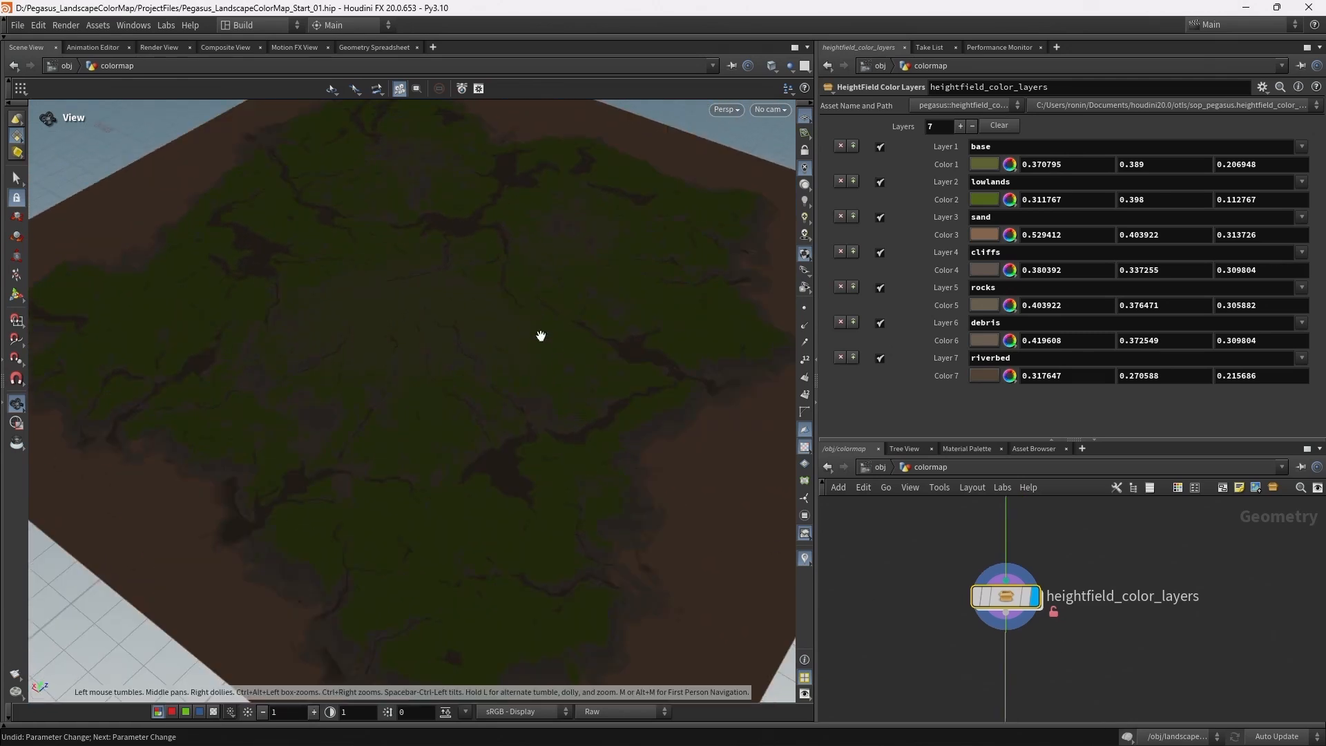
left_click_drag(407, 299, 444, 242)
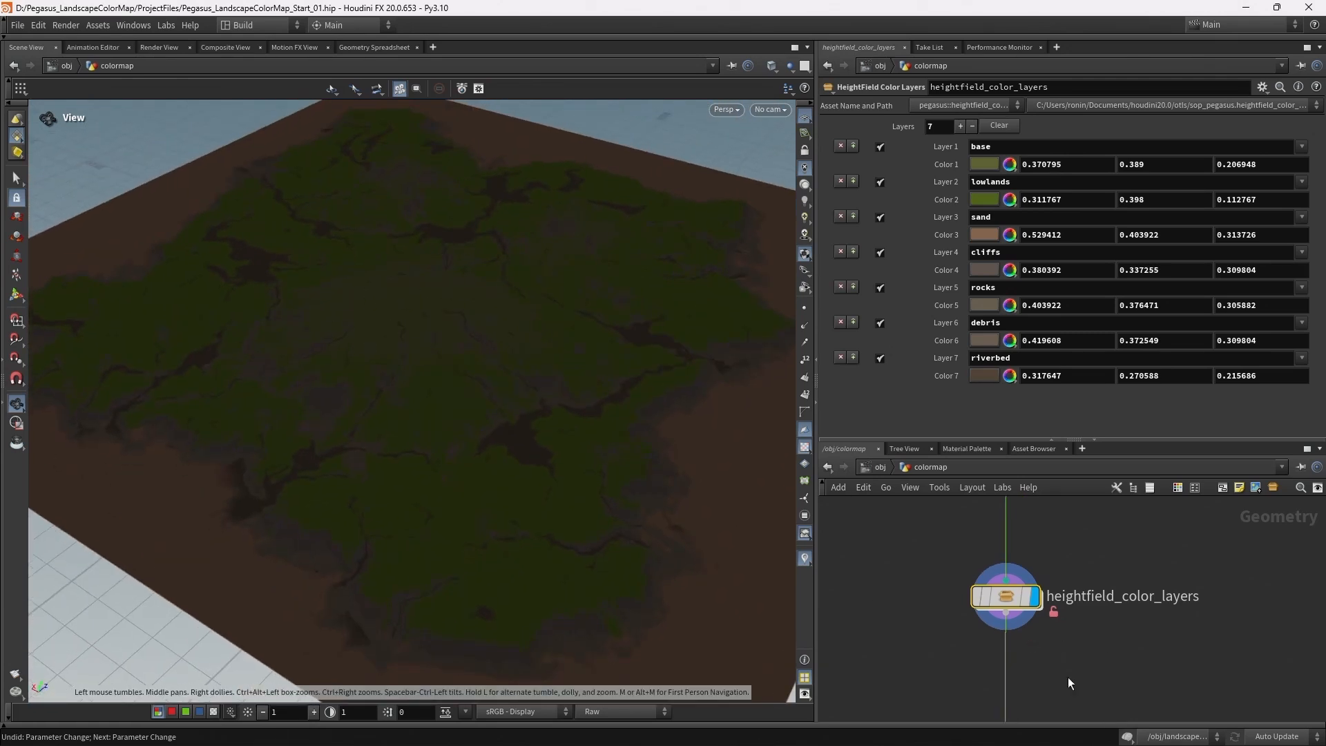
middle_click_drag(1138, 528, 1130, 614)
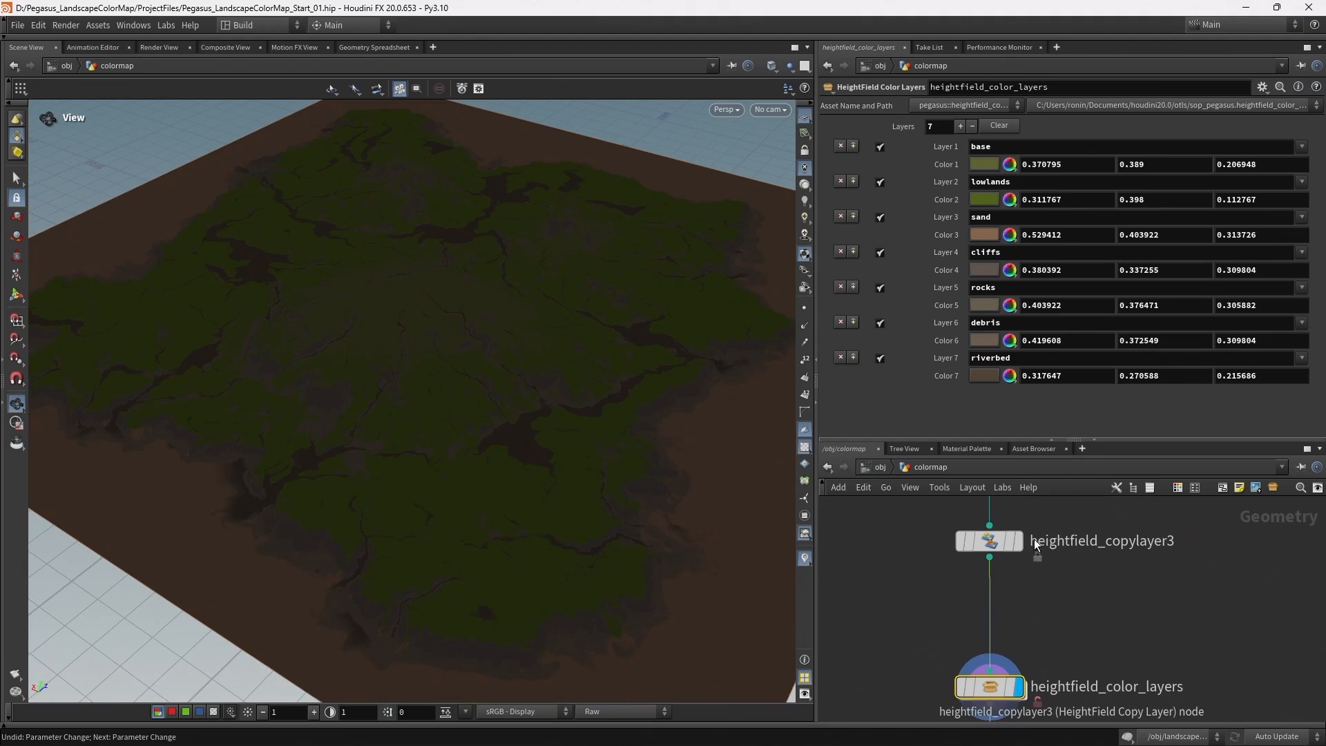
left_click(1023, 537)
left_click(984, 540)
mouse_move(619, 444)
left_mouse_down()
mouse_move(509, 388)
mouse_move(474, 384)
mouse_move(560, 375)
left_mouse_up()
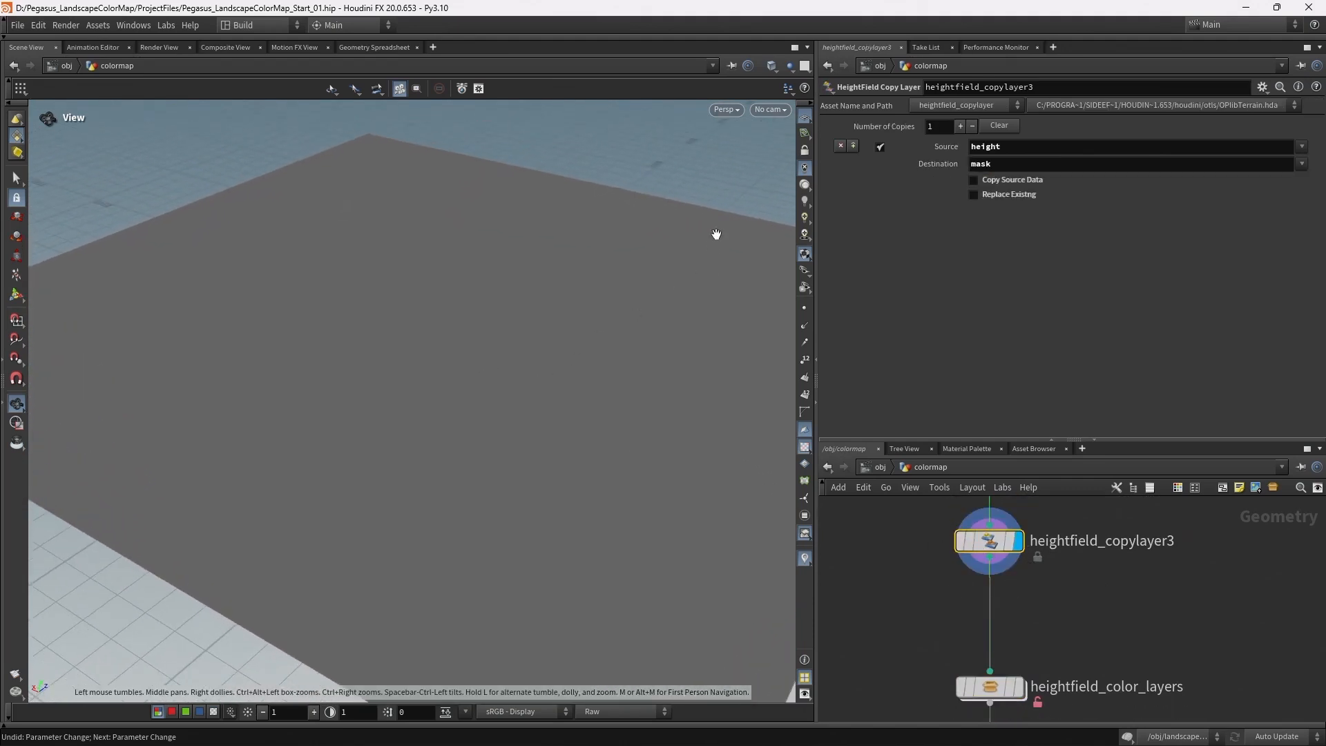
left_click(806, 186)
left_click_drag(428, 345, 449, 349)
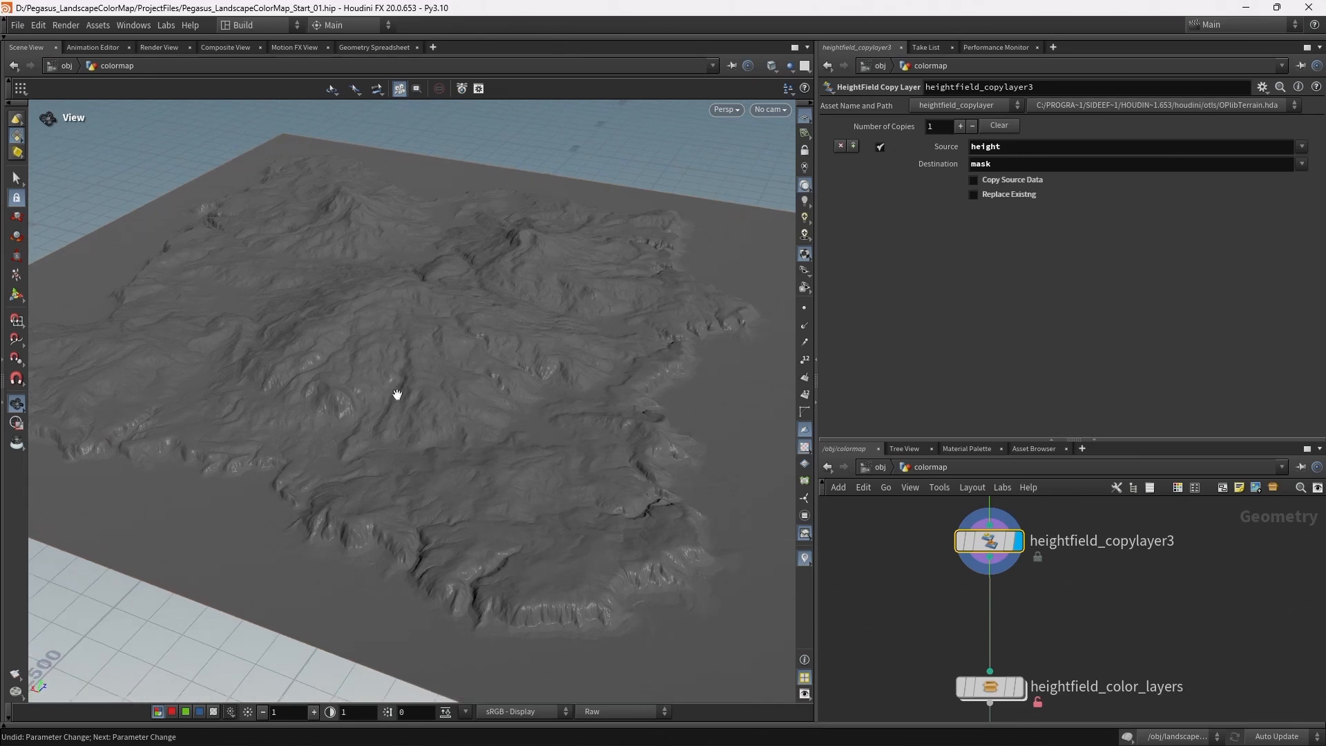
left_click_drag(636, 366, 638, 391)
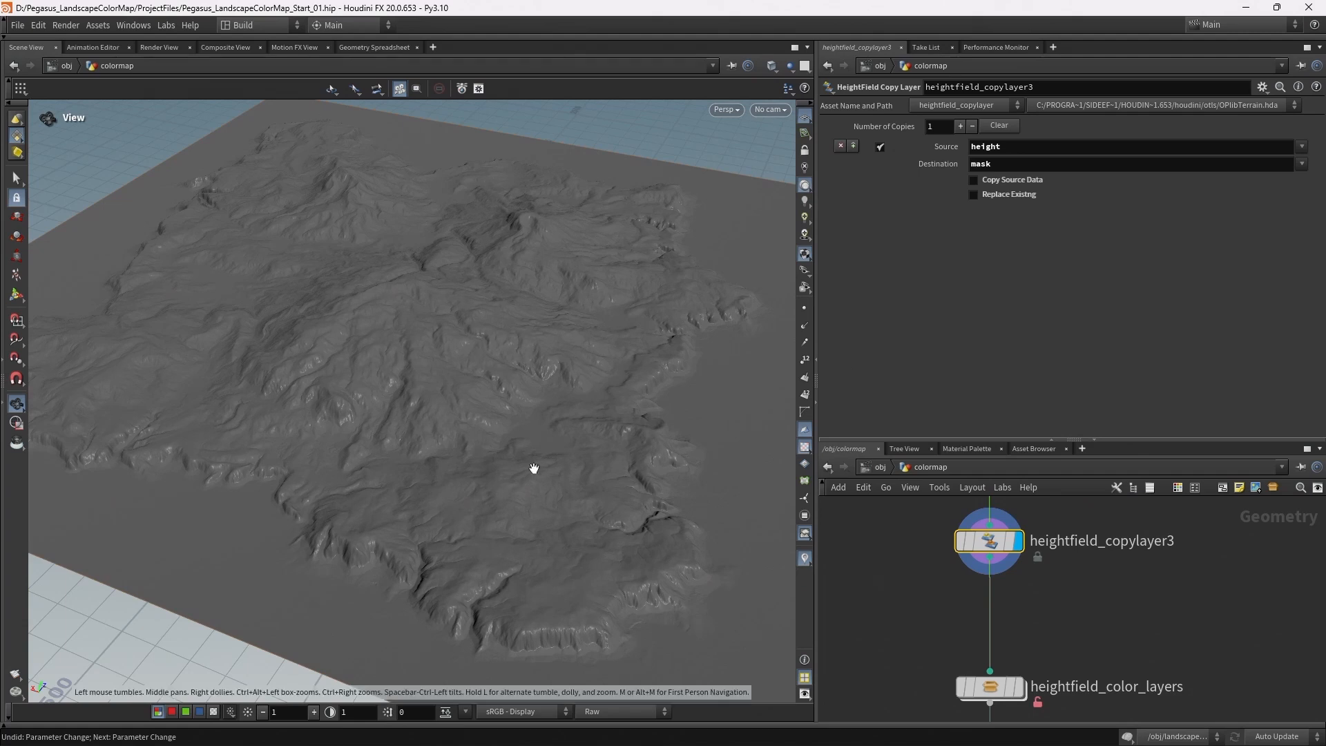
Set the Simple Material's diffuse colour to white (1, 1, 1) in the viewport display options.
left_click(803, 694)
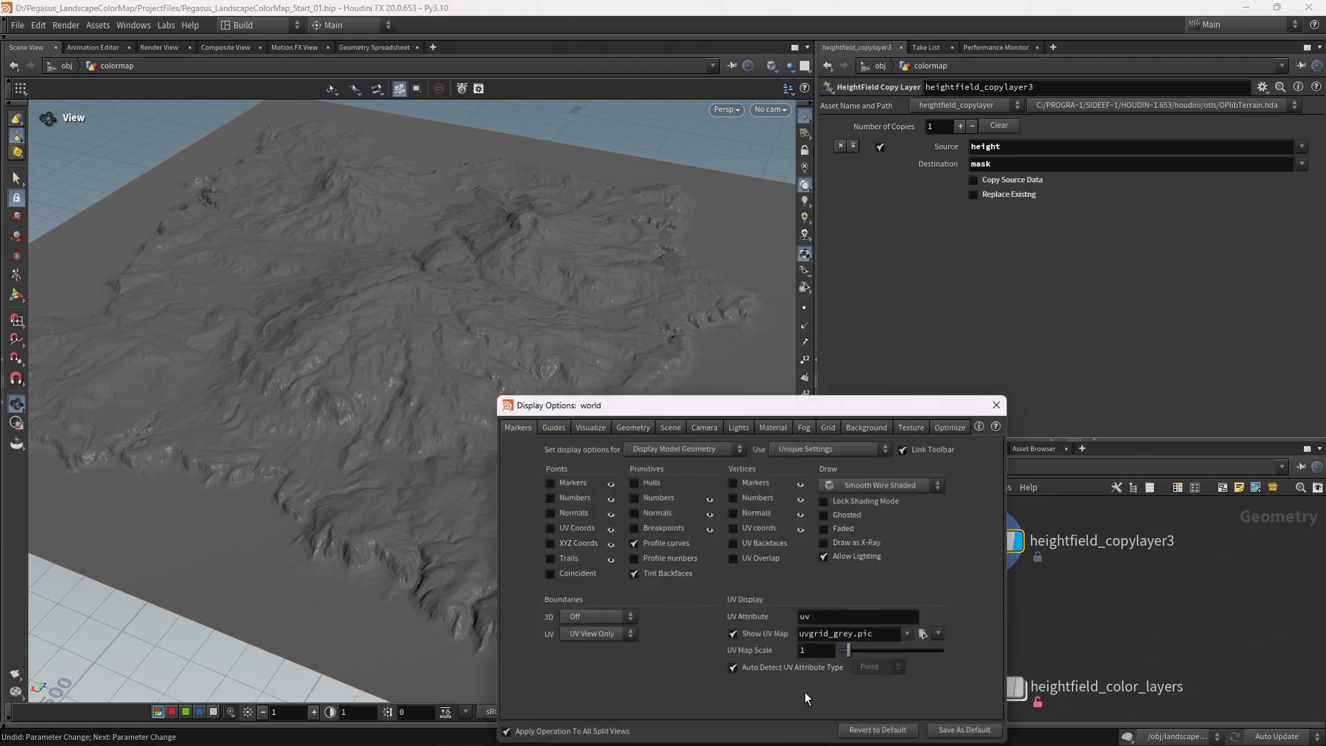
left_click(997, 404)
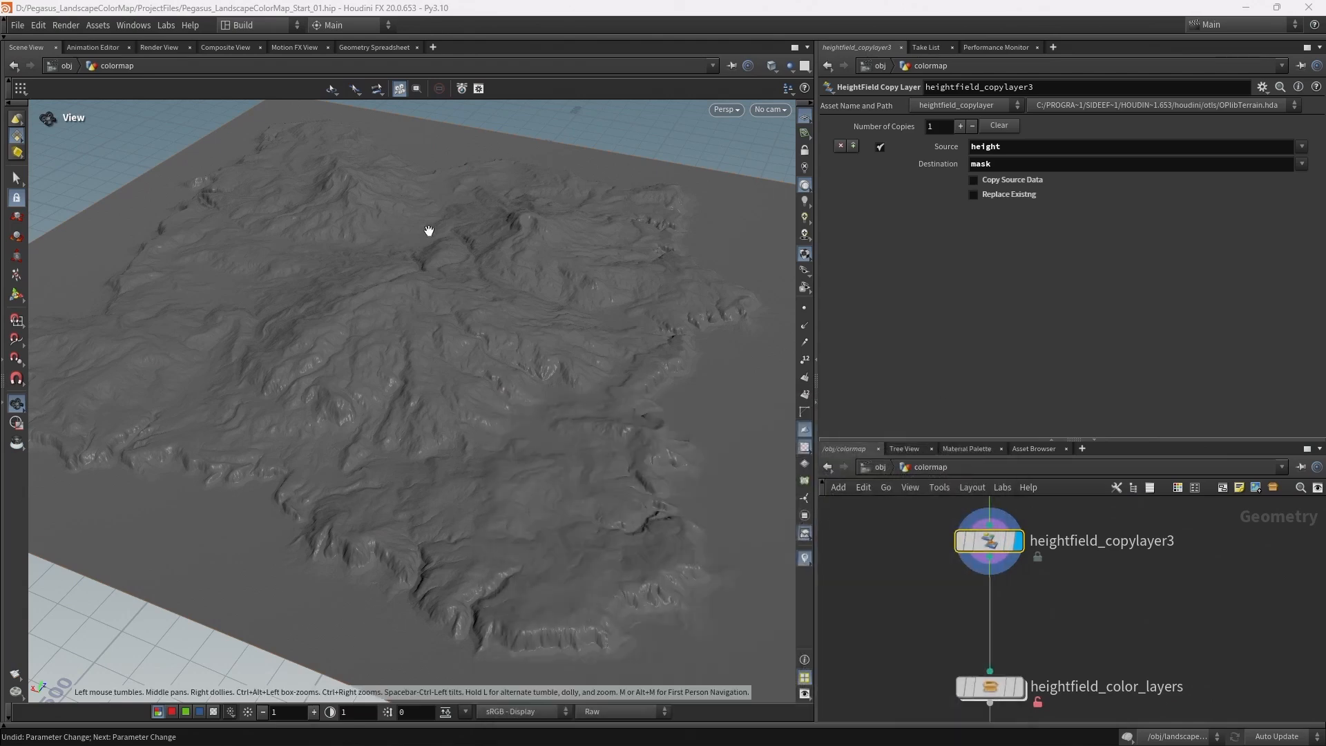
key("d")
left_click_drag(712, 406, 354, 270)
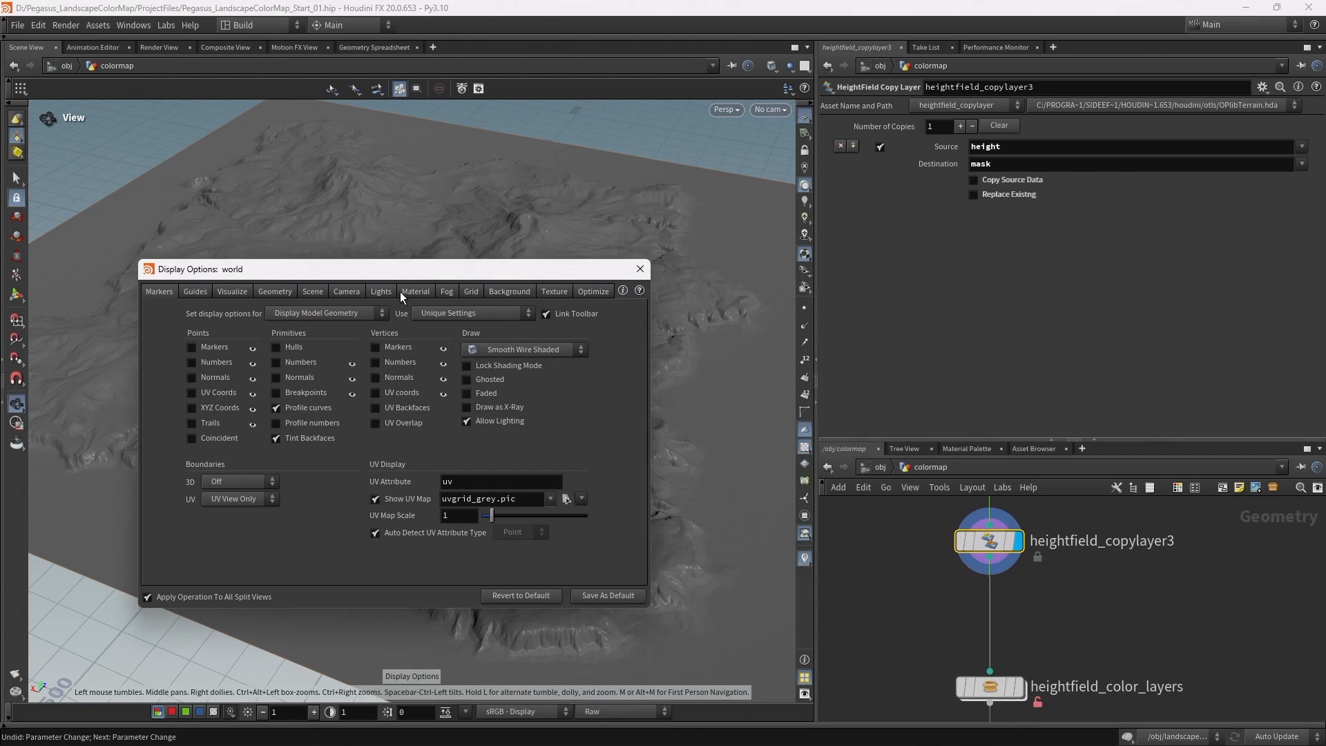
left_click(415, 291)
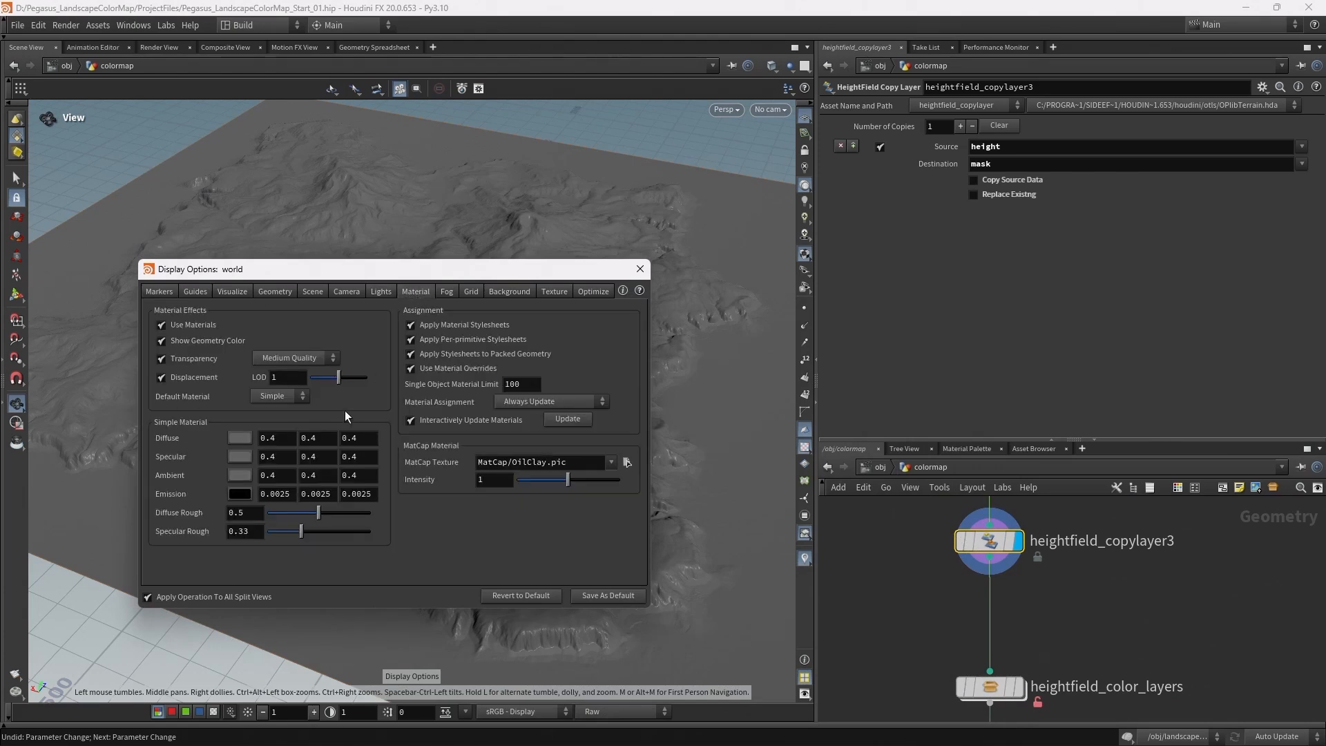
left_click(244, 438)
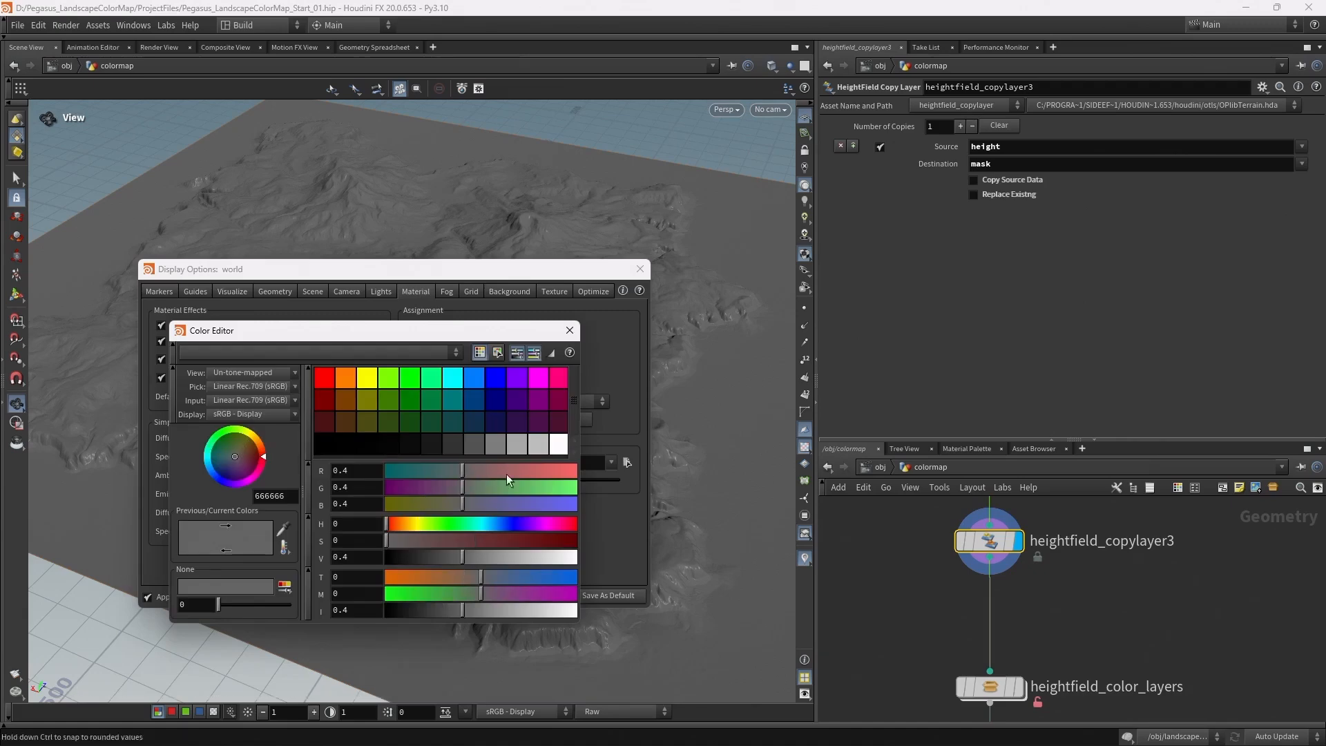
left_click(563, 441)
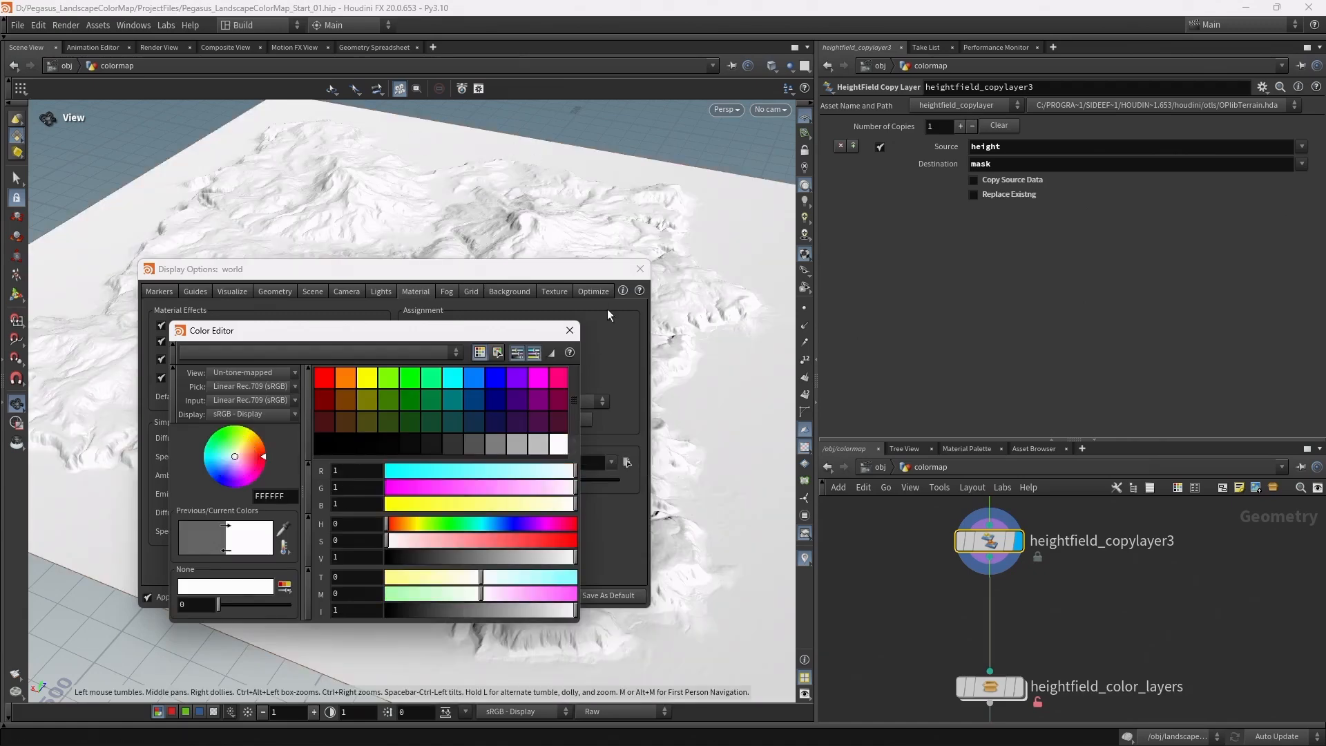
left_click(569, 330)
left_click(640, 268)
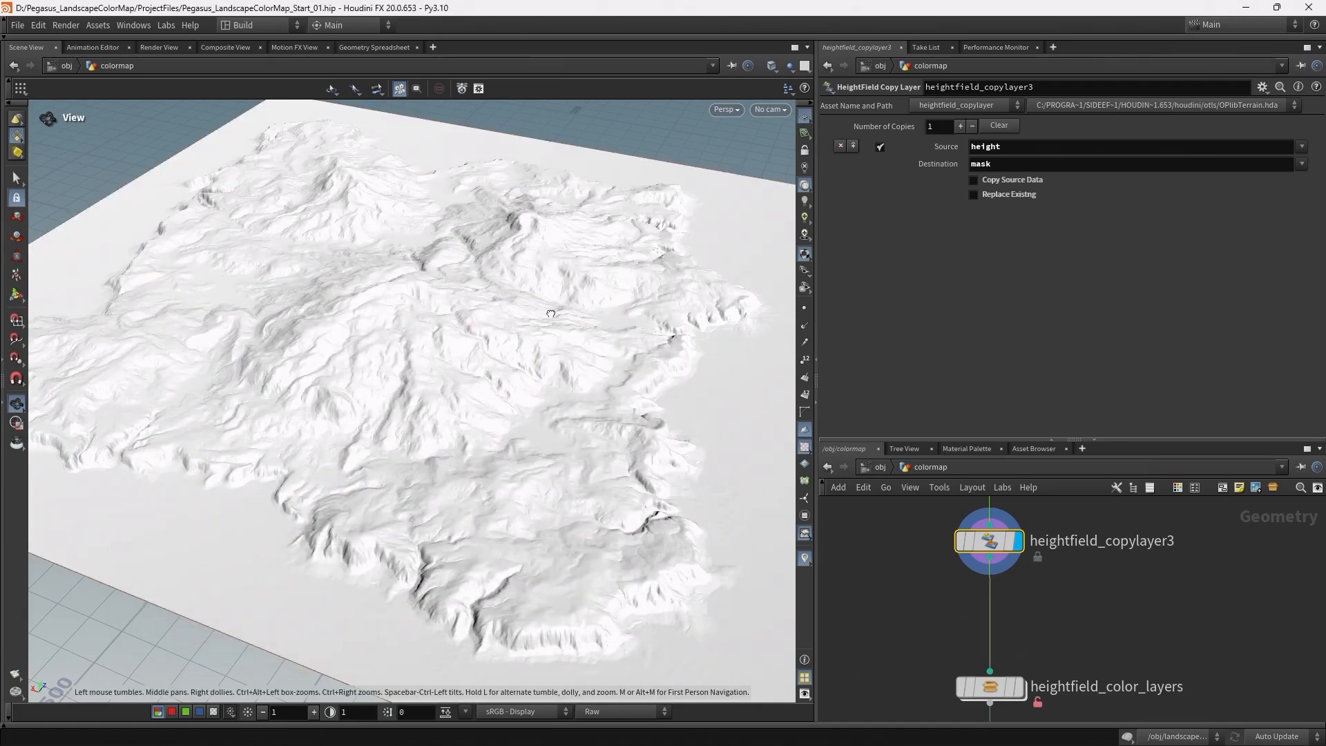
Display and select the heightfield_color_layers node to inspect the terrain colours under headlight shading.
left_click_drag(574, 313, 547, 307)
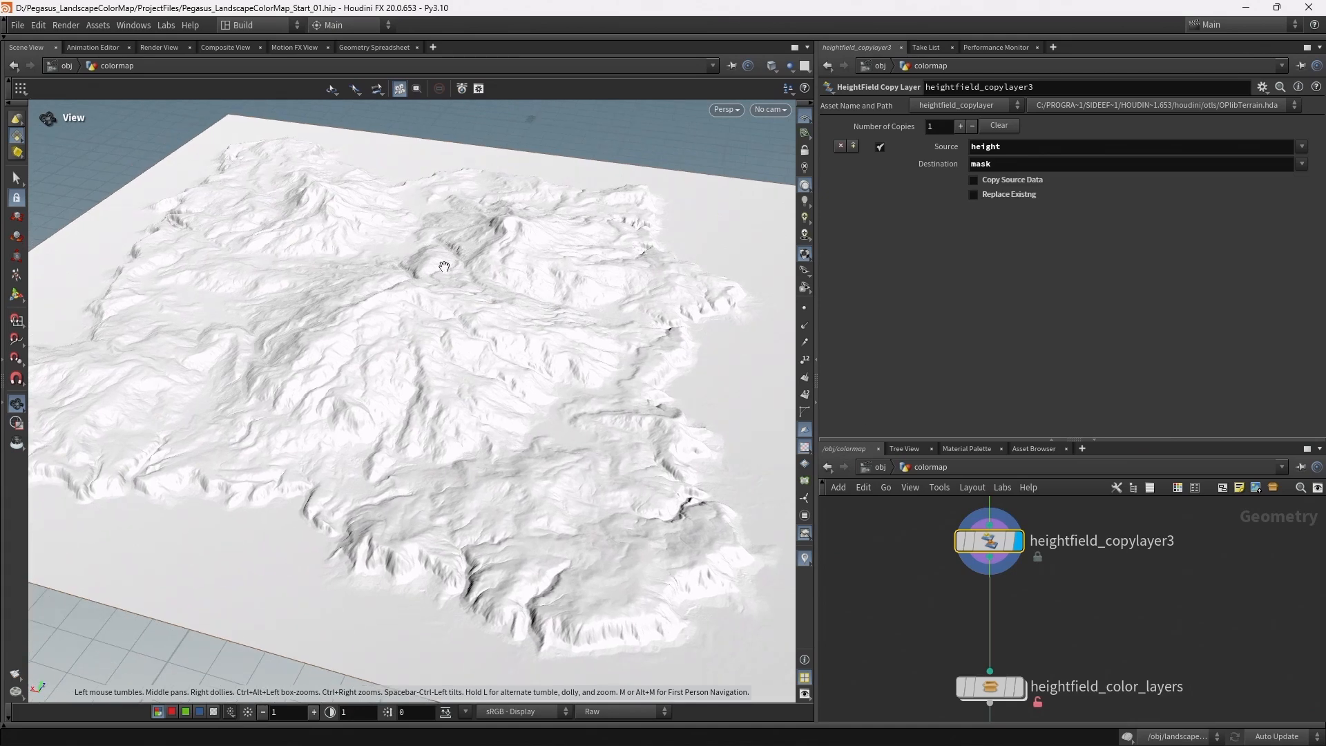
left_click(1025, 687)
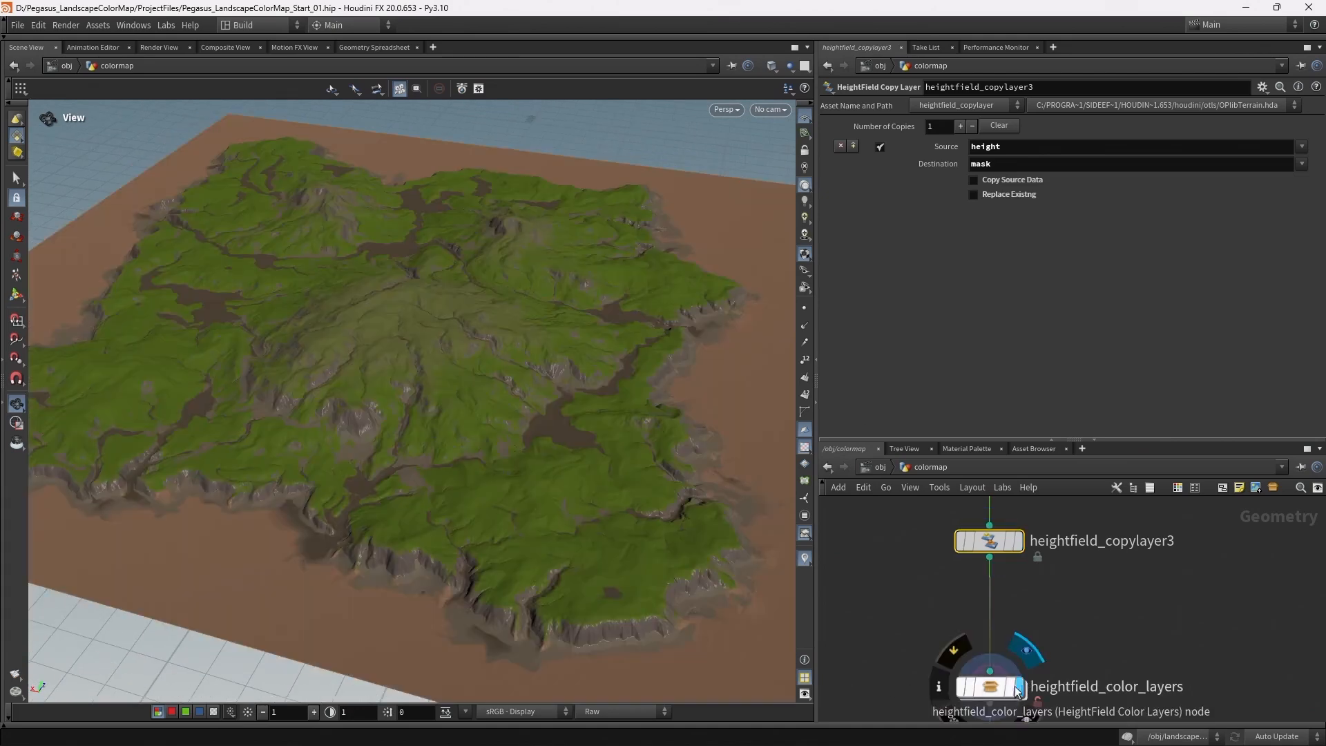
left_click(993, 686)
left_click_drag(266, 294, 435, 322)
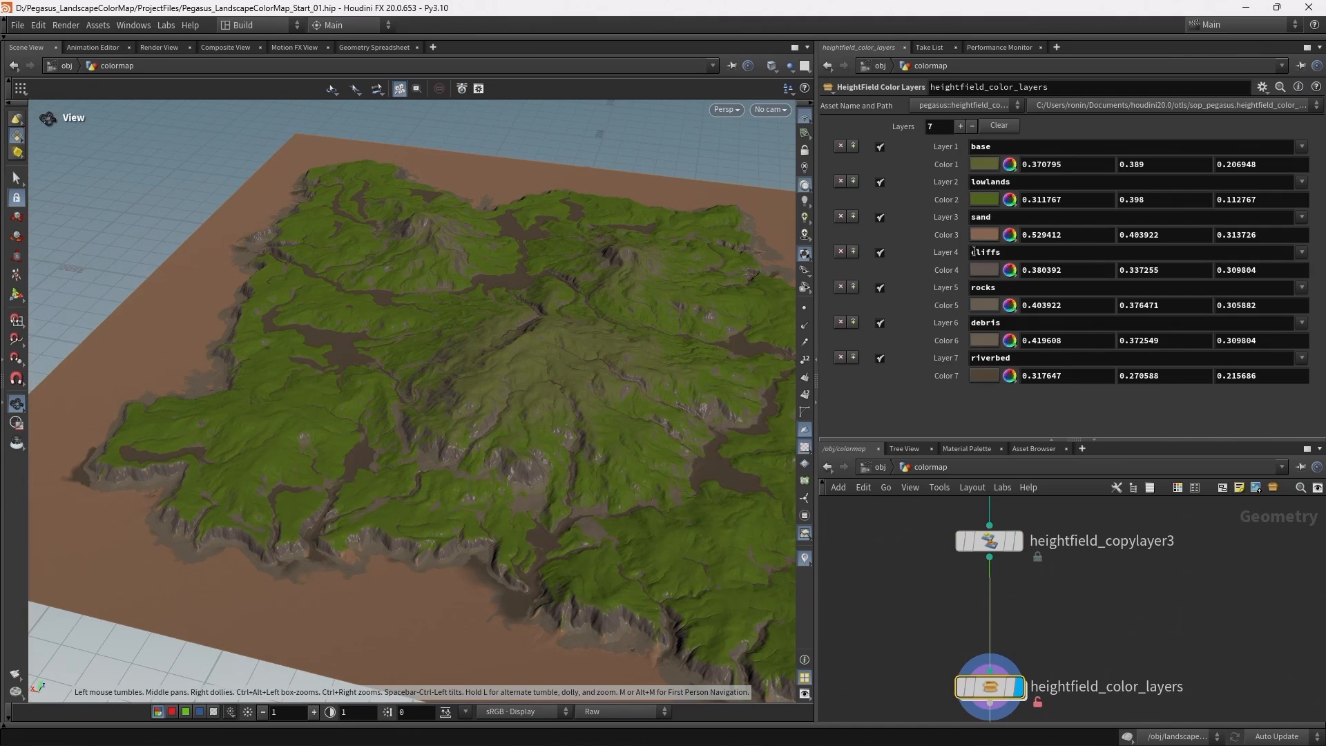
right_click_drag(290, 237, 777, 182)
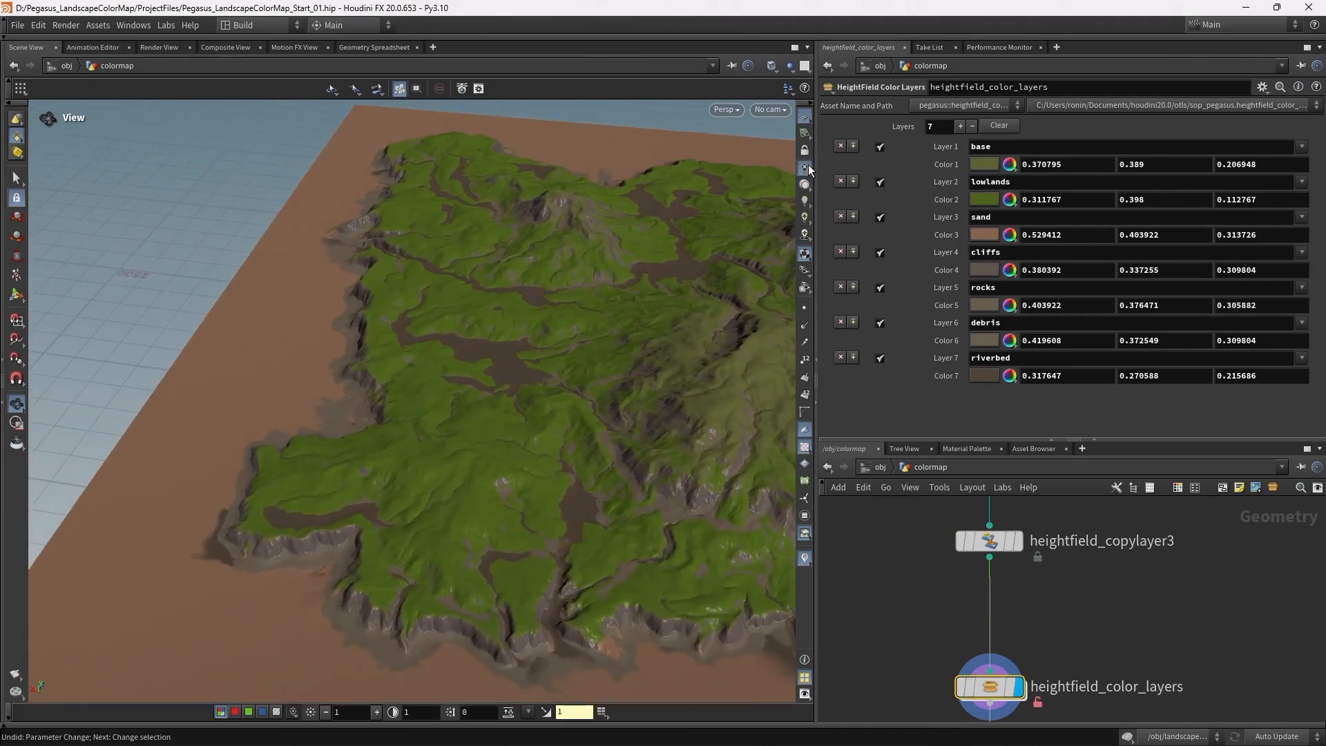
Disable viewport lighting and resample the sand layer's colour from the sandy terrain in the viewport.
left_click(805, 167)
middle_click_drag(503, 302, 541, 308)
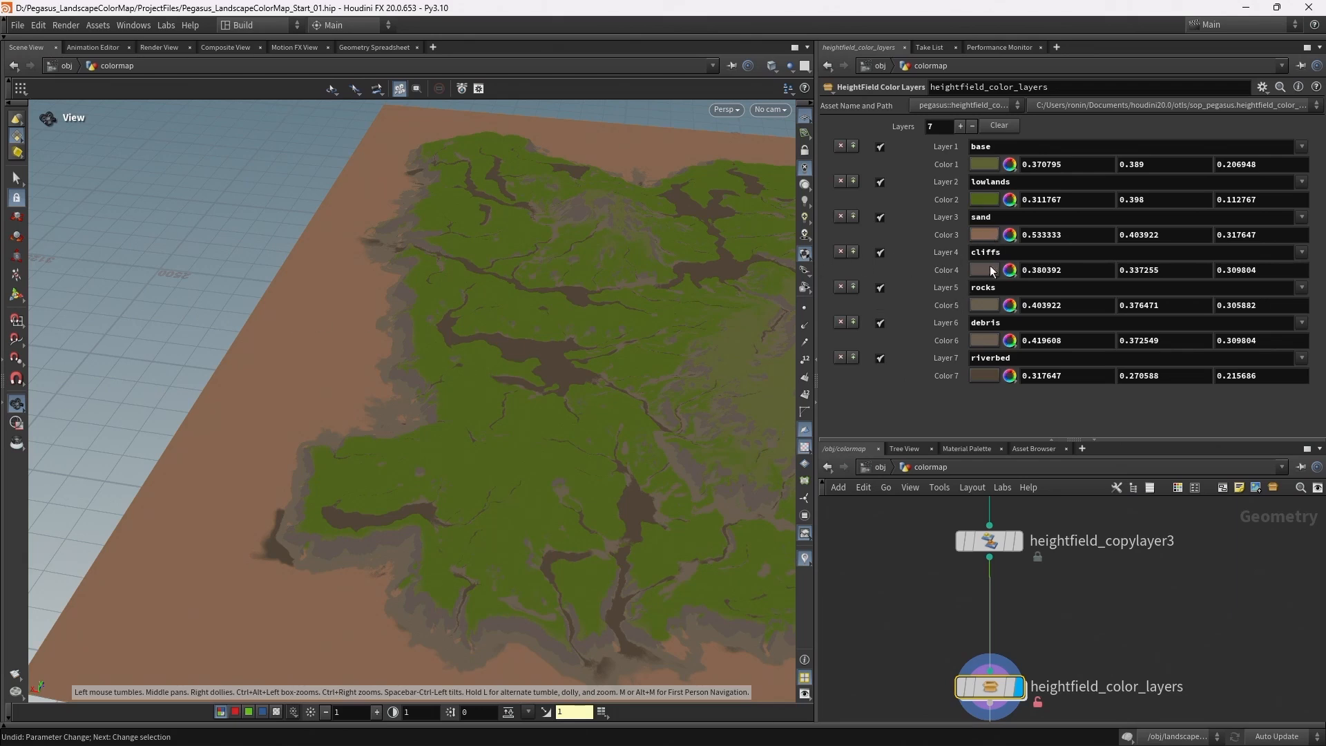
left_click(985, 233, "ctrl")
left_click(250, 338)
Restore headlight lighting, display heightfield_copylayer3, and set the Simple Material's diffuse colour to a grey swatch.
mouse_move(661, 286)
left_mouse_down()
mouse_move(542, 267)
mouse_move(603, 295)
mouse_move(486, 298)
left_mouse_up()
left_click(805, 185)
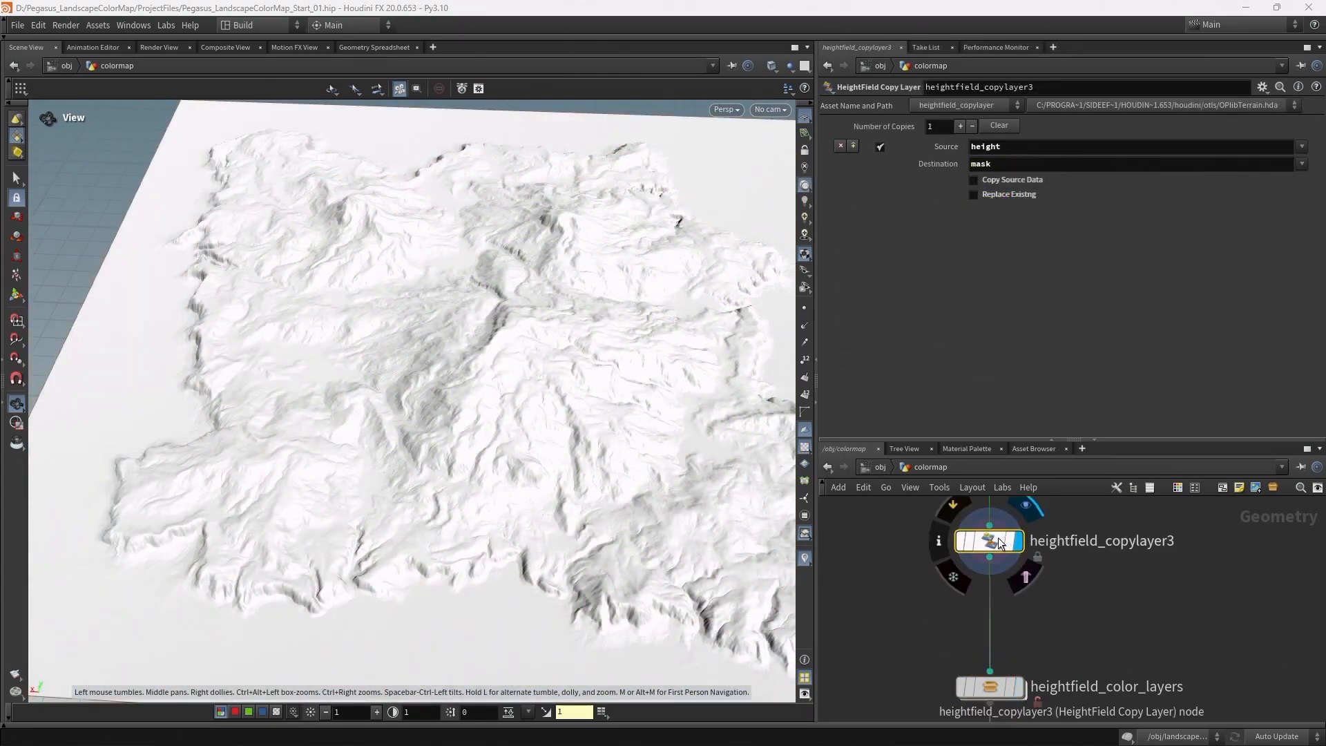
key("d")
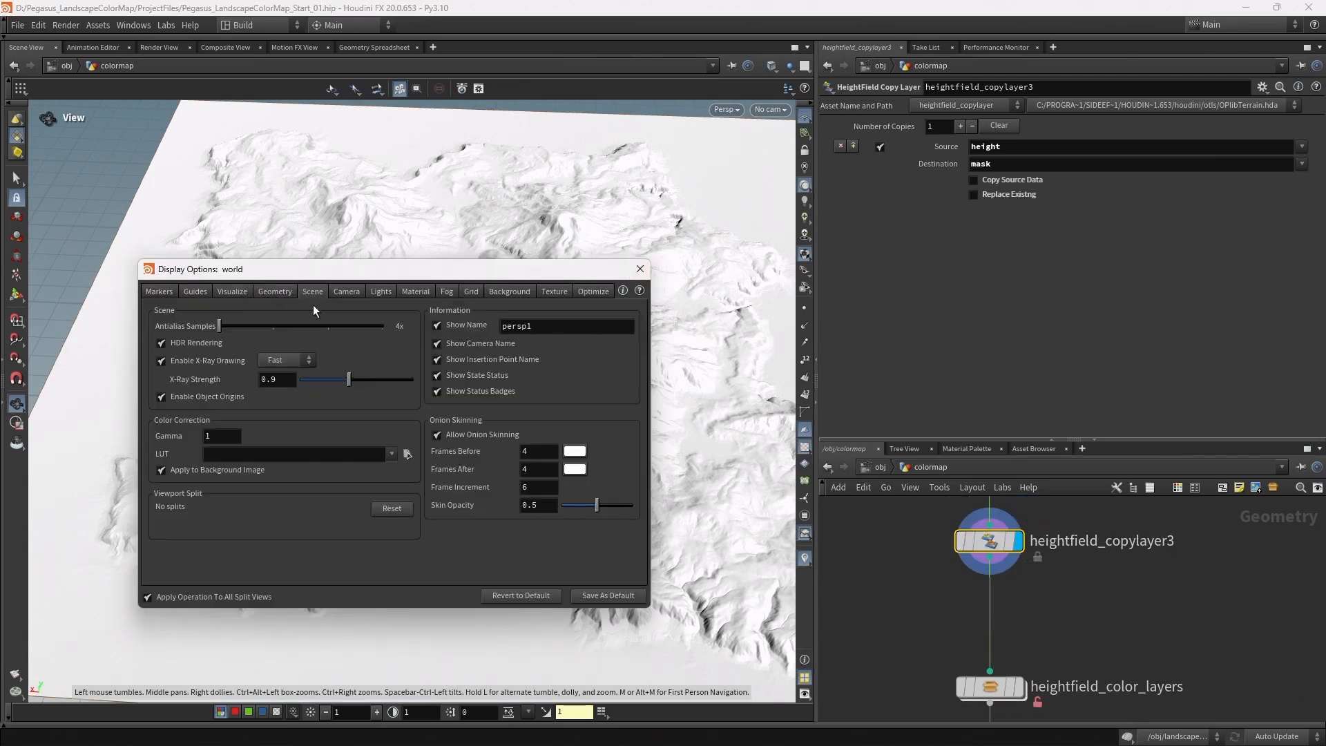
left_click(269, 292)
left_click(422, 292)
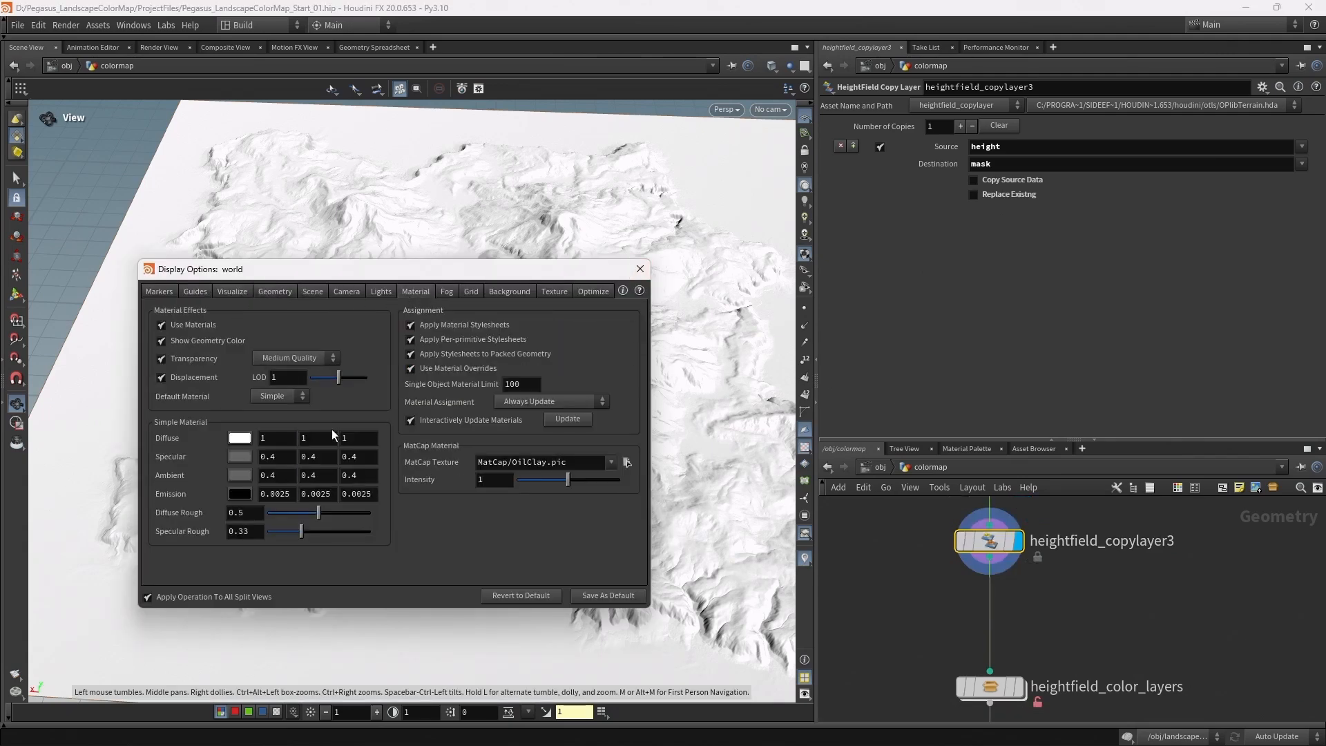
left_click(239, 438)
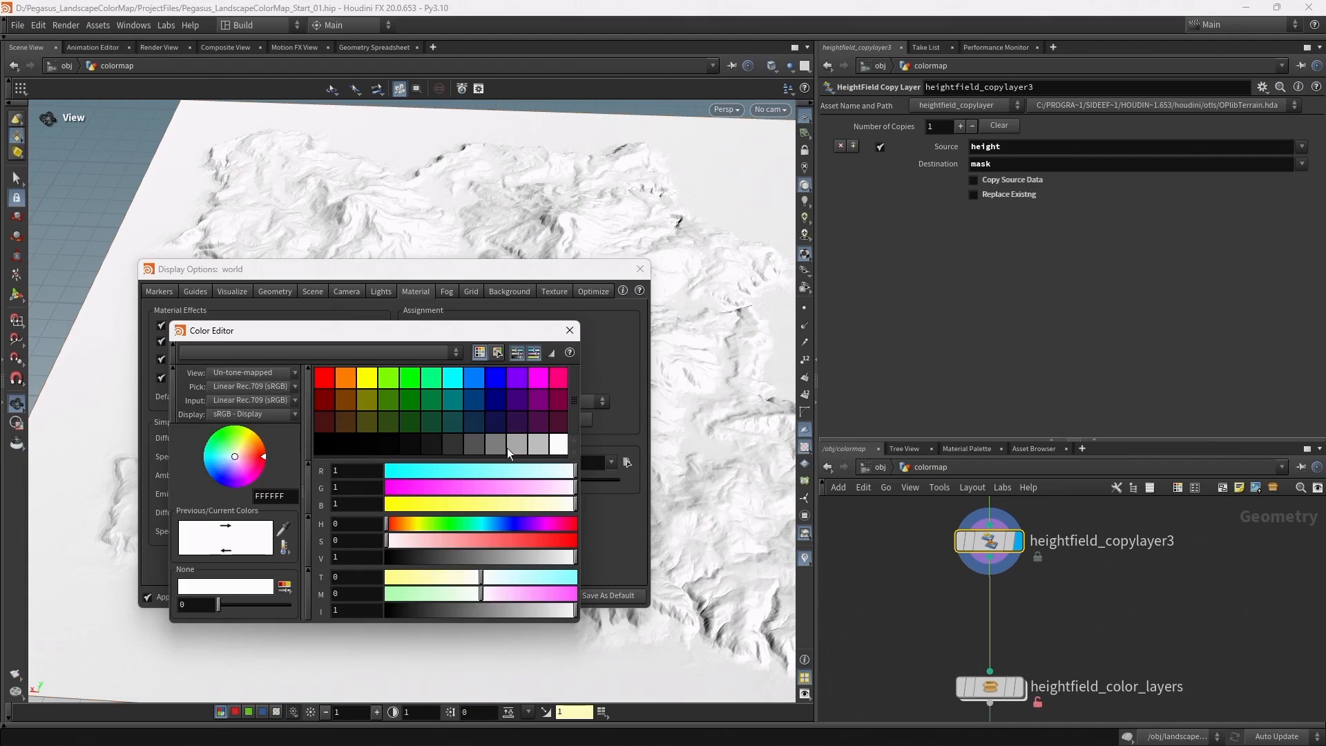
left_click(501, 448)
left_click(570, 330)
left_click_drag(540, 261, 493, 423)
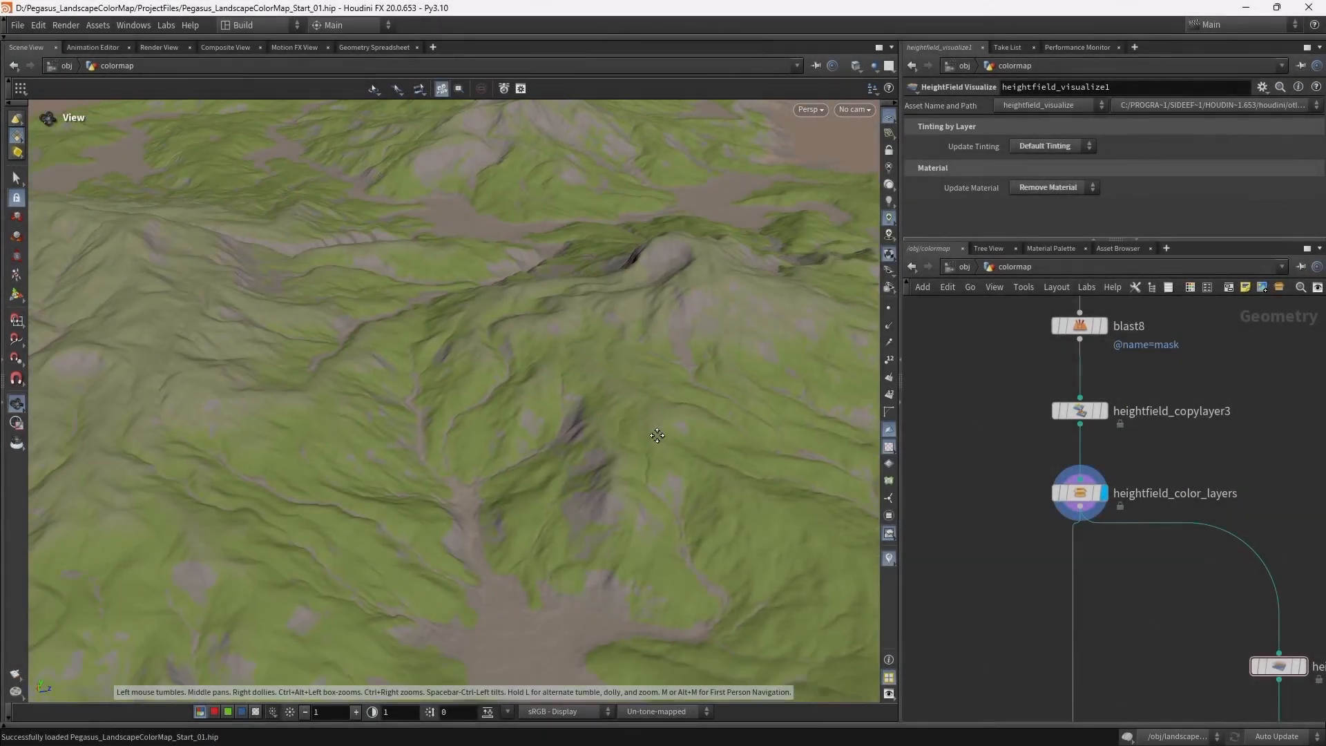
Change the viewport's view transform from Un-tone-mapped to Raw and inspect the terrain colours.
middle_click_drag(657, 435, 659, 430)
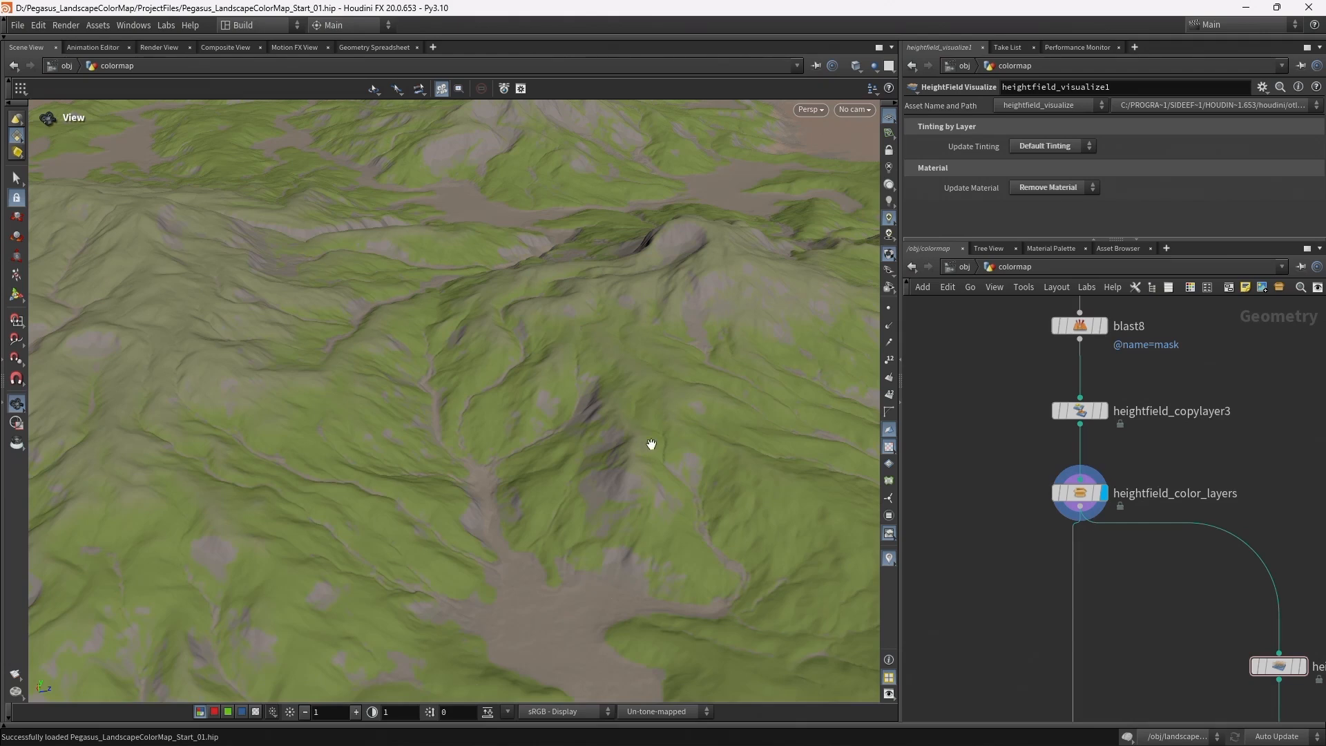
left_click_drag(681, 465, 690, 464)
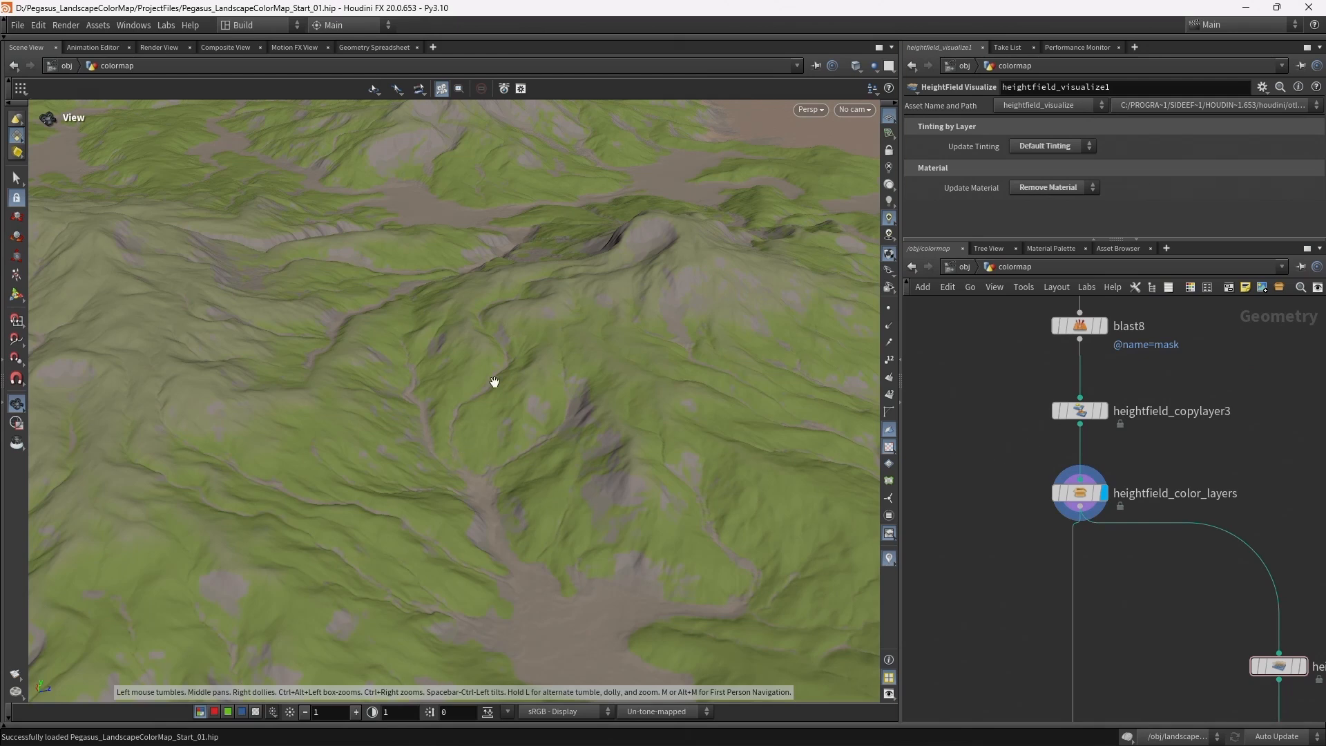
left_click_drag(611, 391, 594, 387)
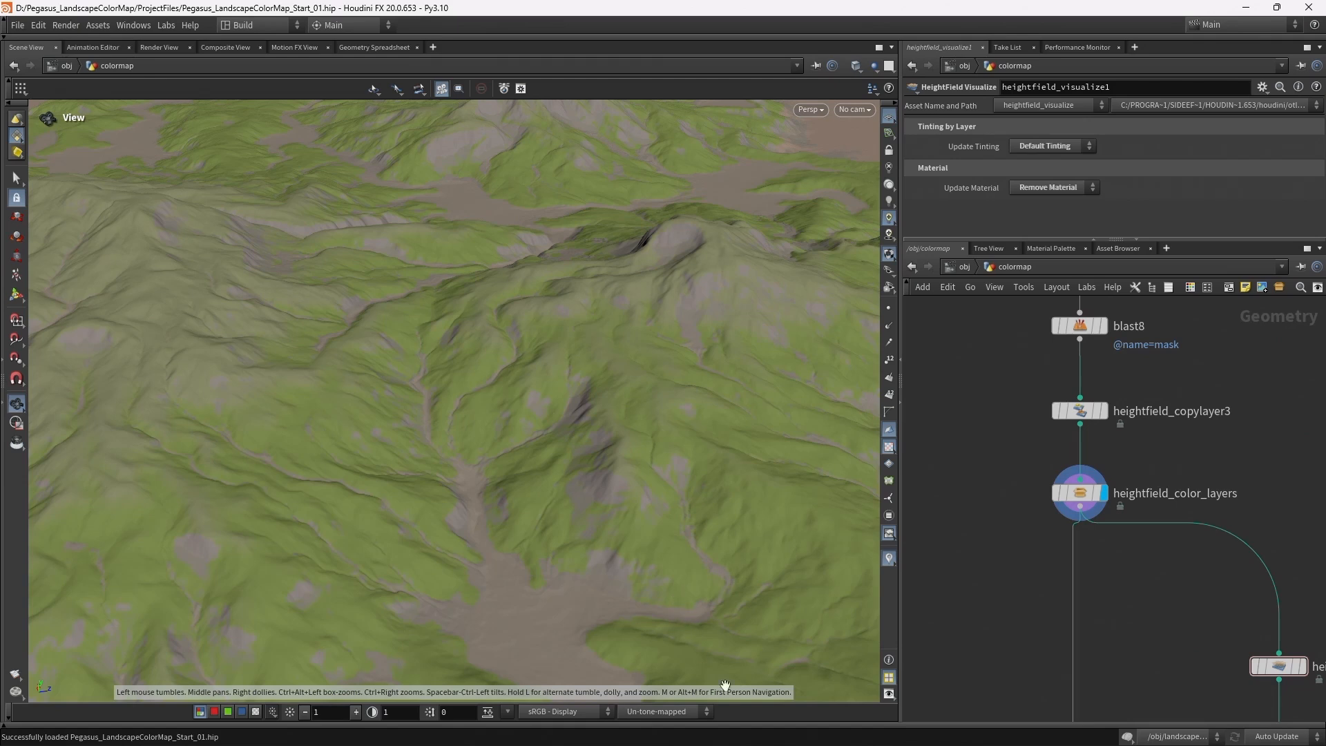
left_click(656, 712)
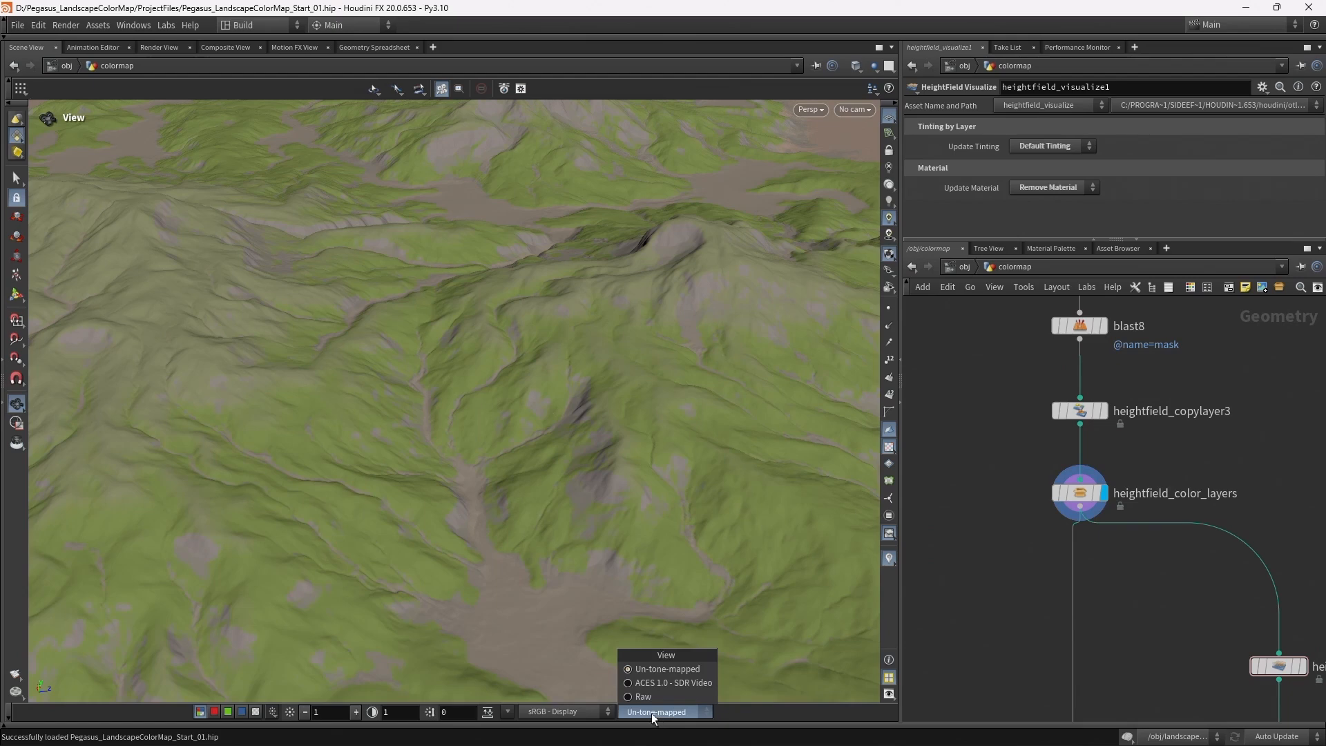
left_click(641, 694)
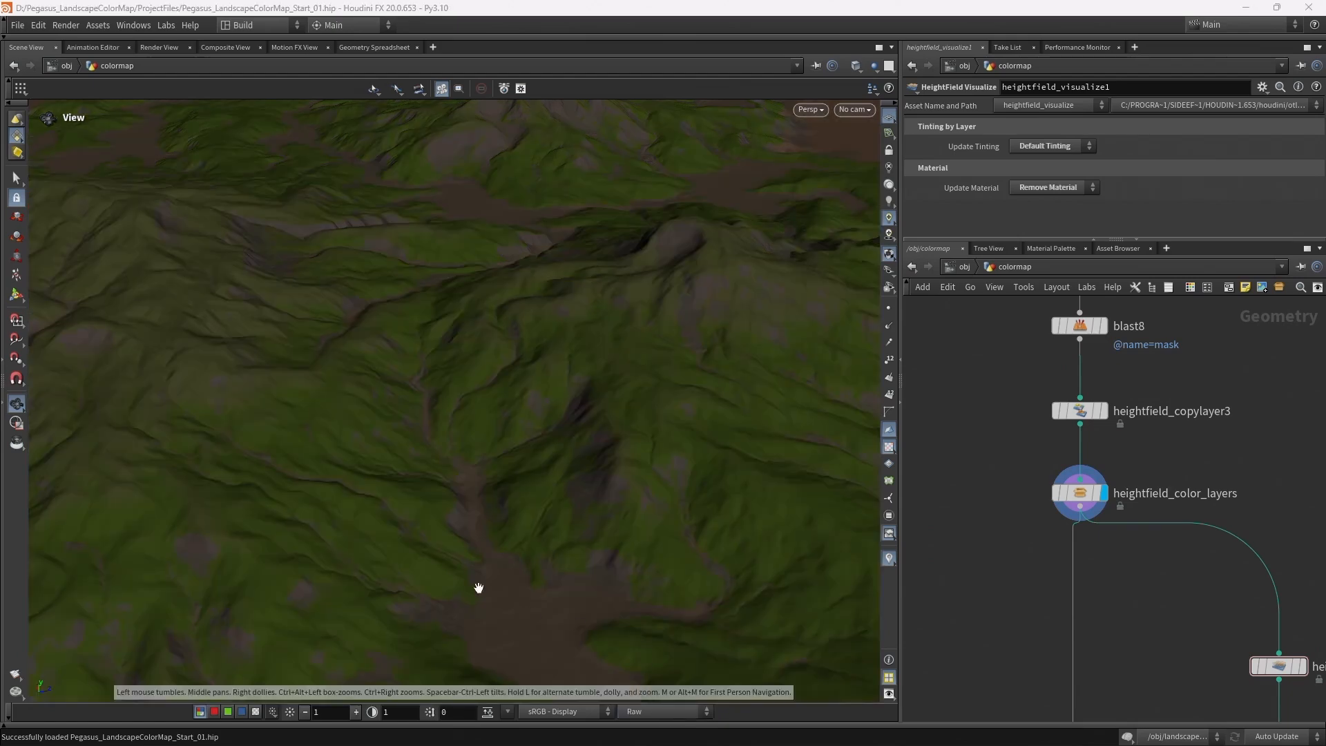
mouse_move(705, 340)
left_mouse_down()
mouse_move(666, 341)
mouse_move(687, 350)
left_mouse_up()
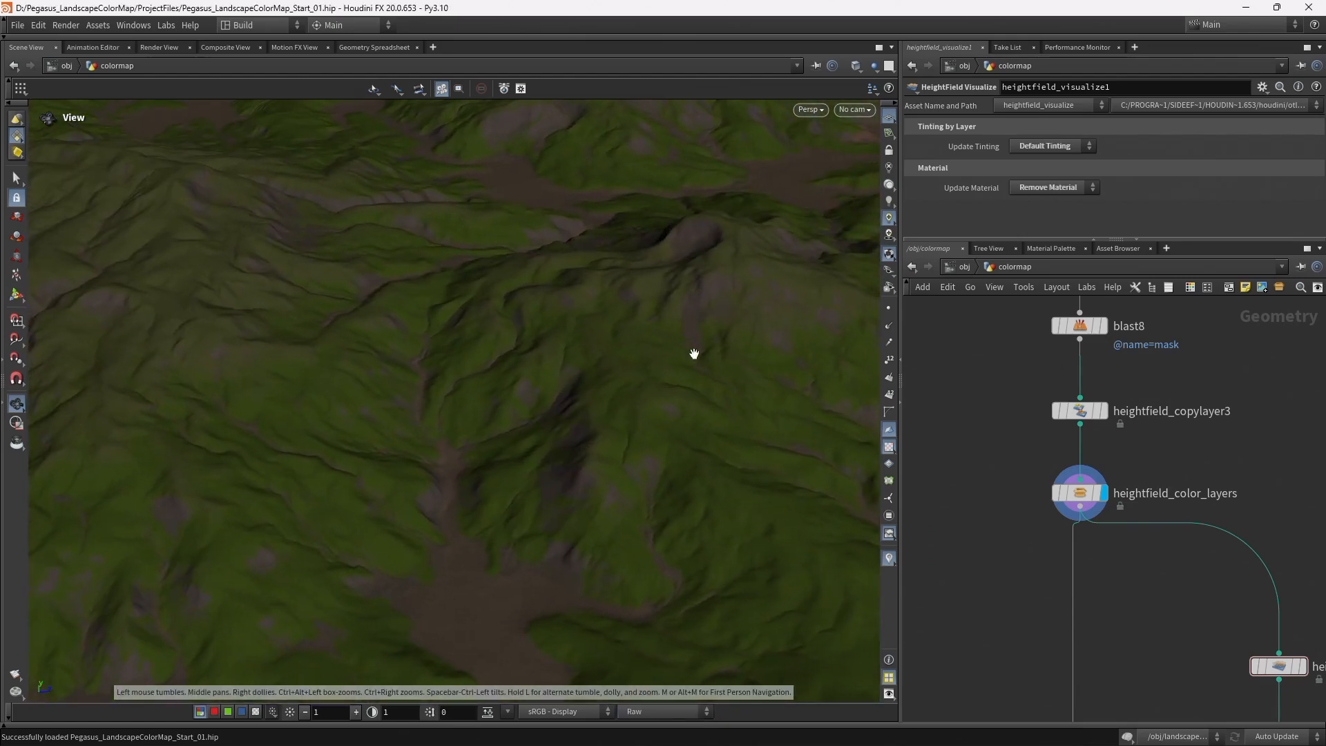
Display and select heightfield_copylayer3, try the viewport without lighting, and switch to headlight-only lighting.
middle_click_drag(1005, 373, 1013, 494)
middle_click_drag(1140, 518, 1120, 453)
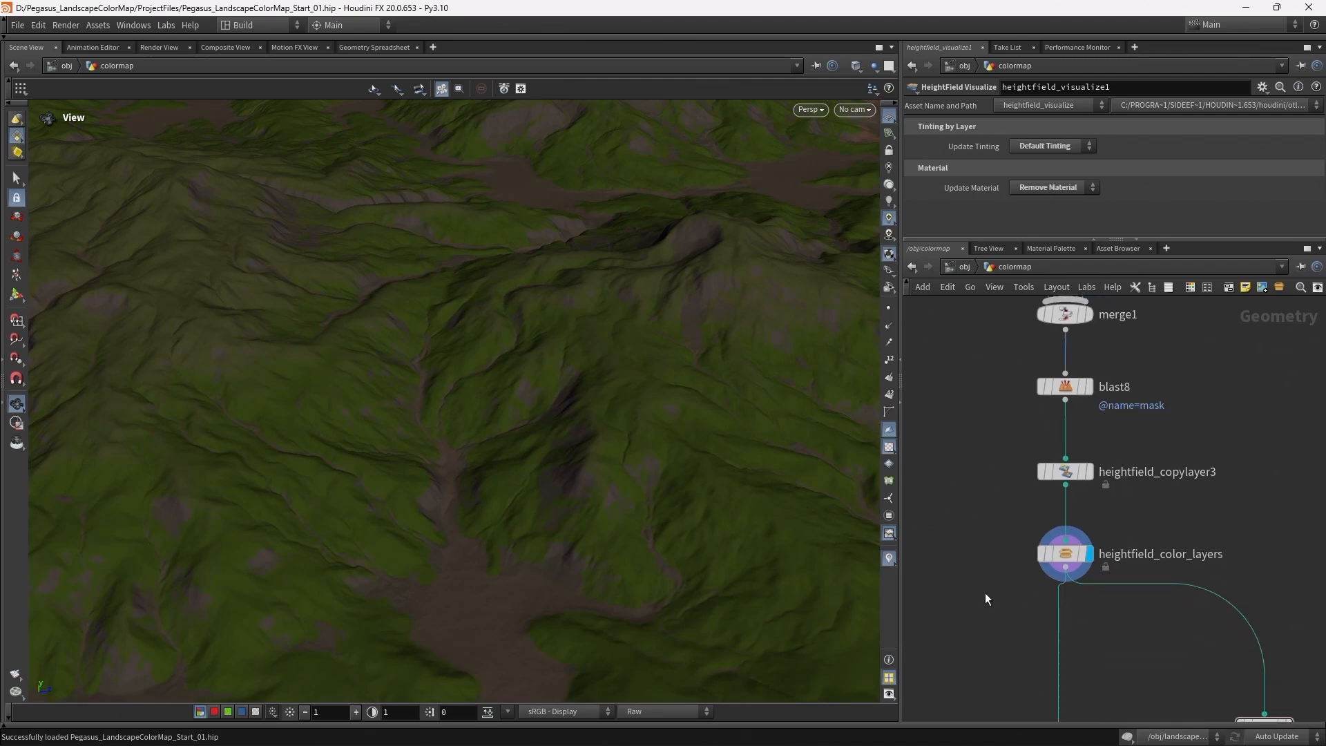
left_click(1090, 472)
left_click(1046, 471)
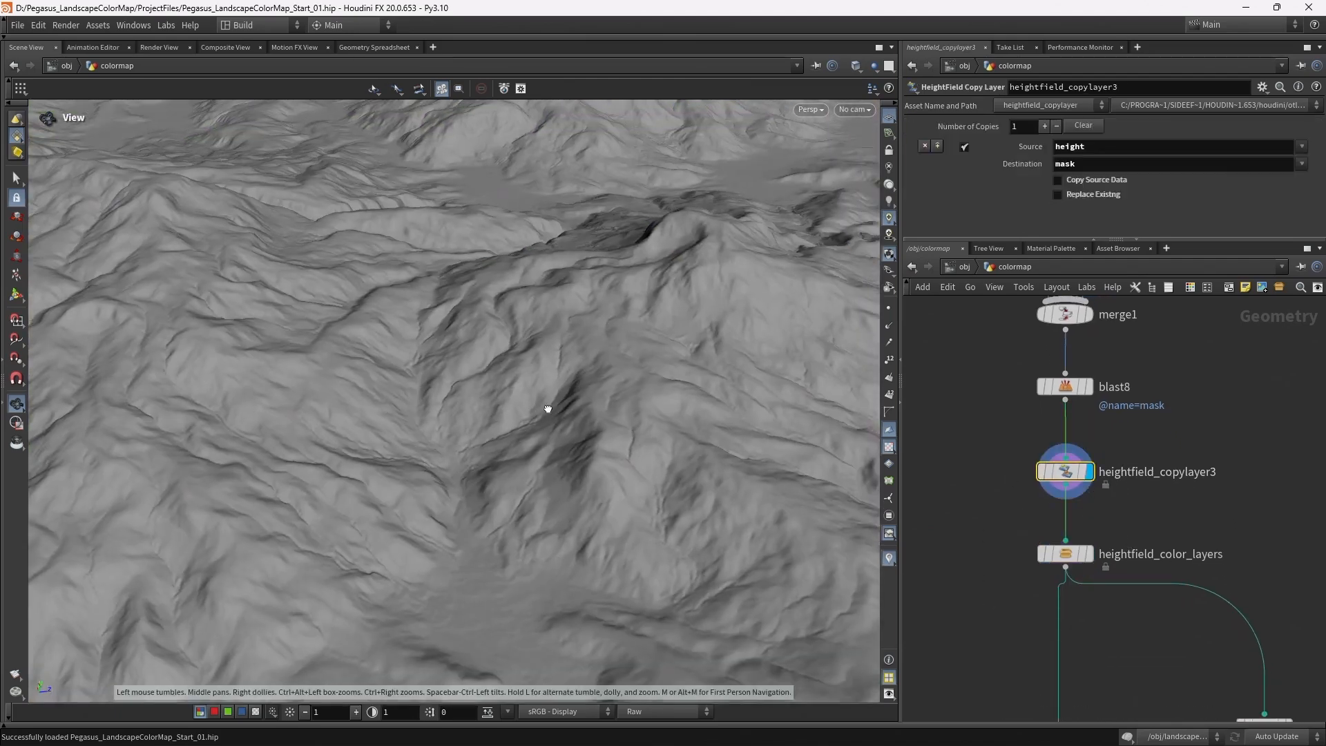
left_click_drag(540, 412, 571, 399)
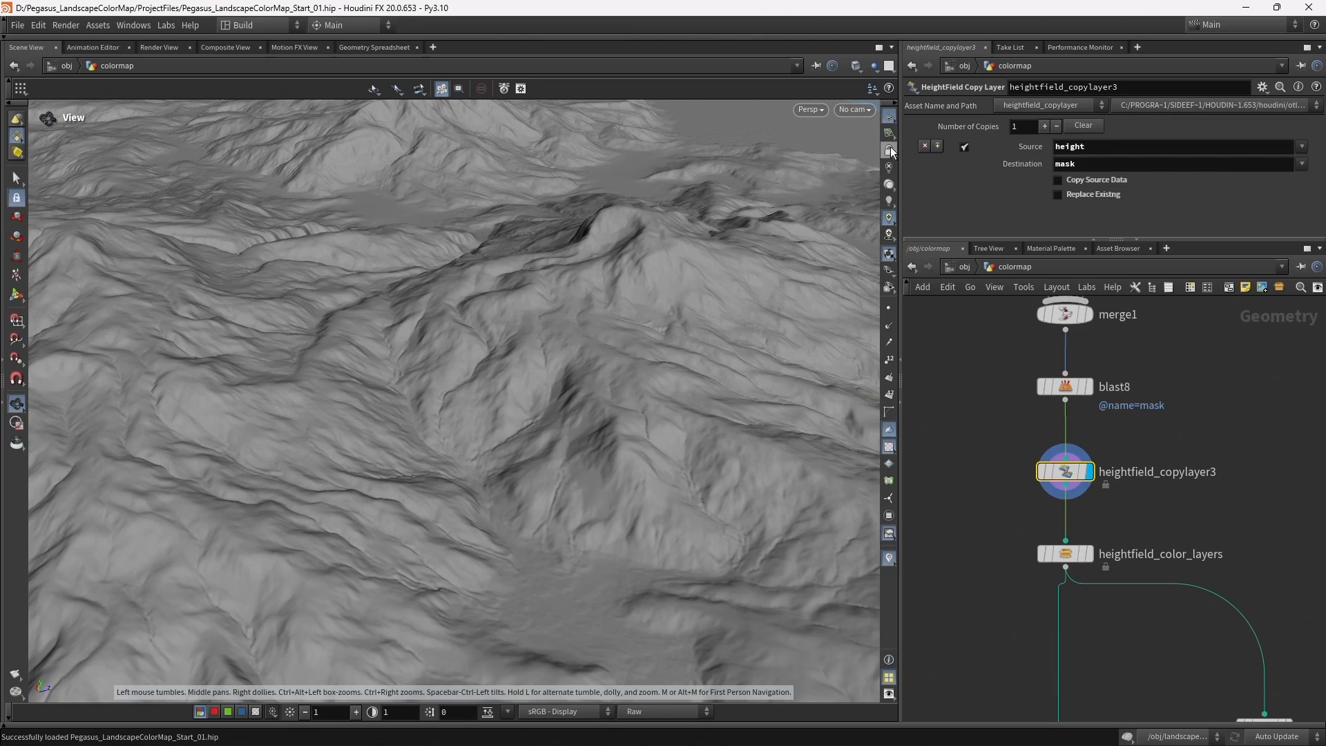
left_click(889, 168)
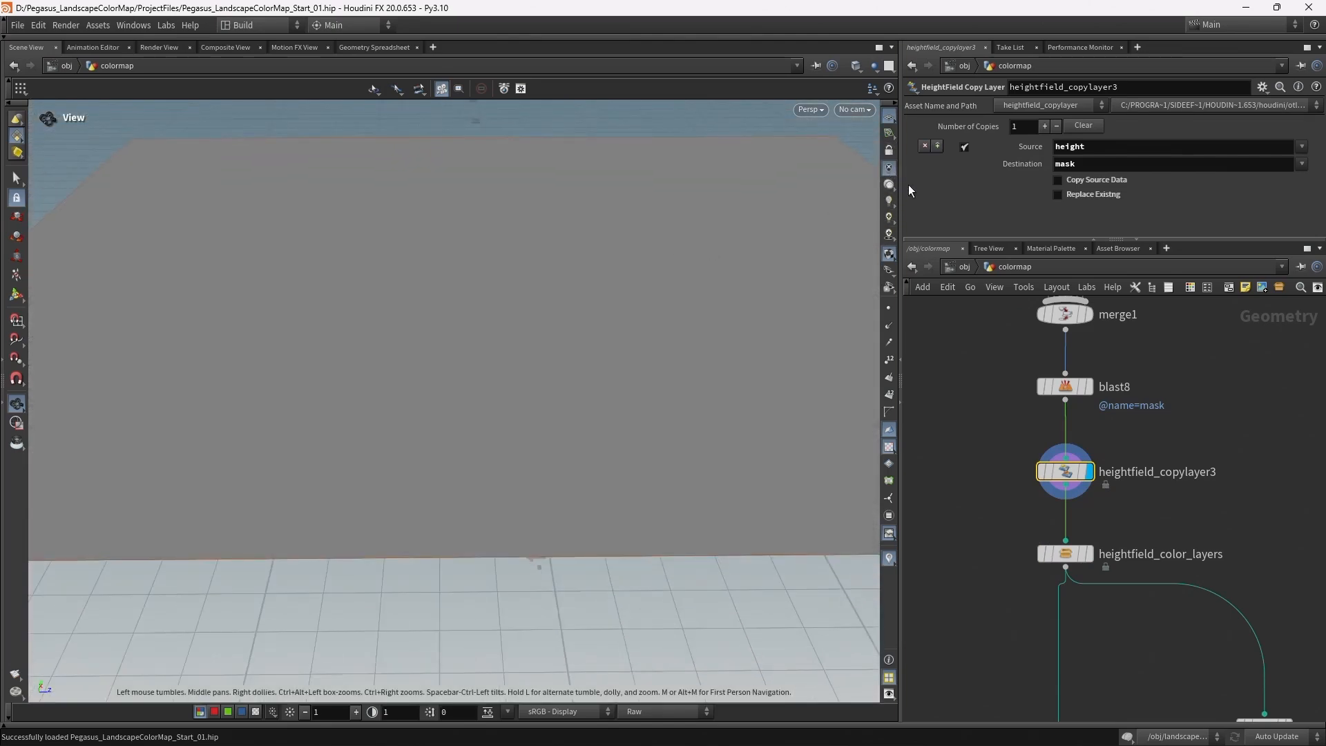
left_click(891, 187)
left_click_drag(587, 207, 620, 354)
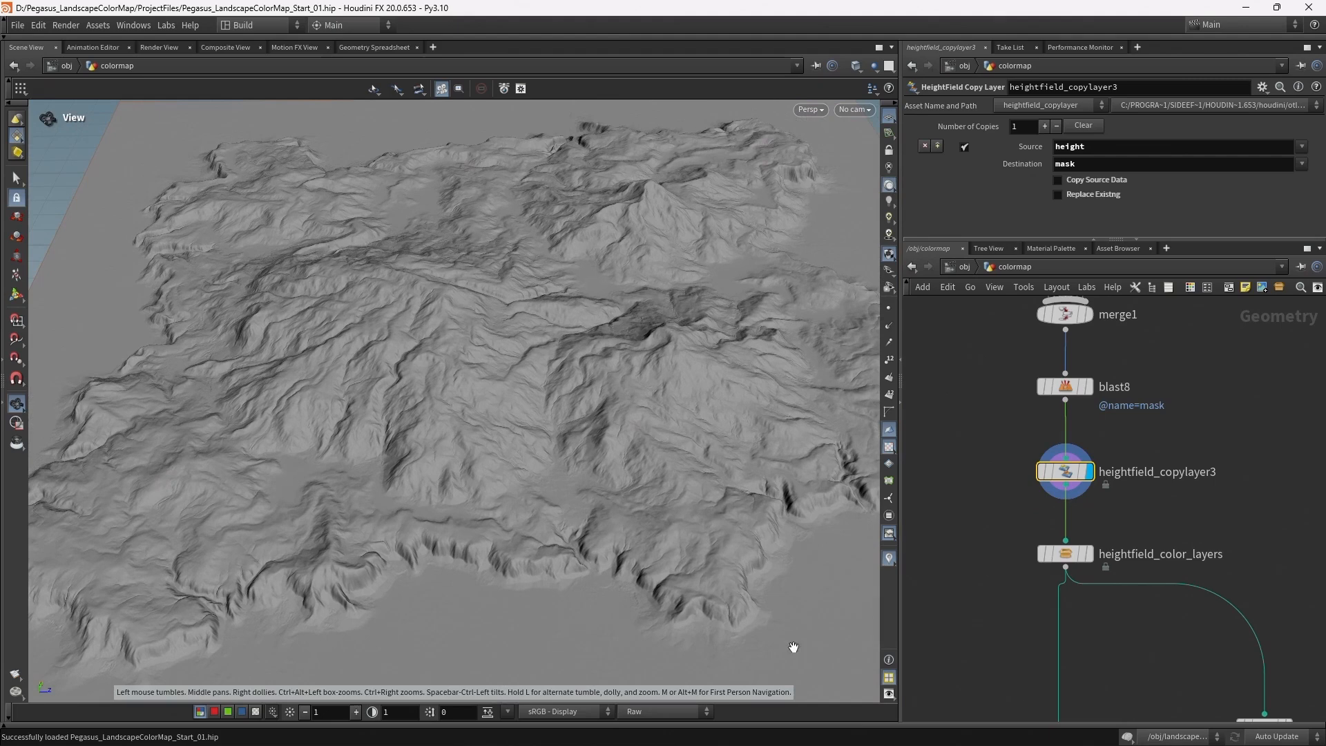
Try a mid-grey 0.5 diffuse colour for the Simple Material in the viewport's display options.
left_click(888, 695)
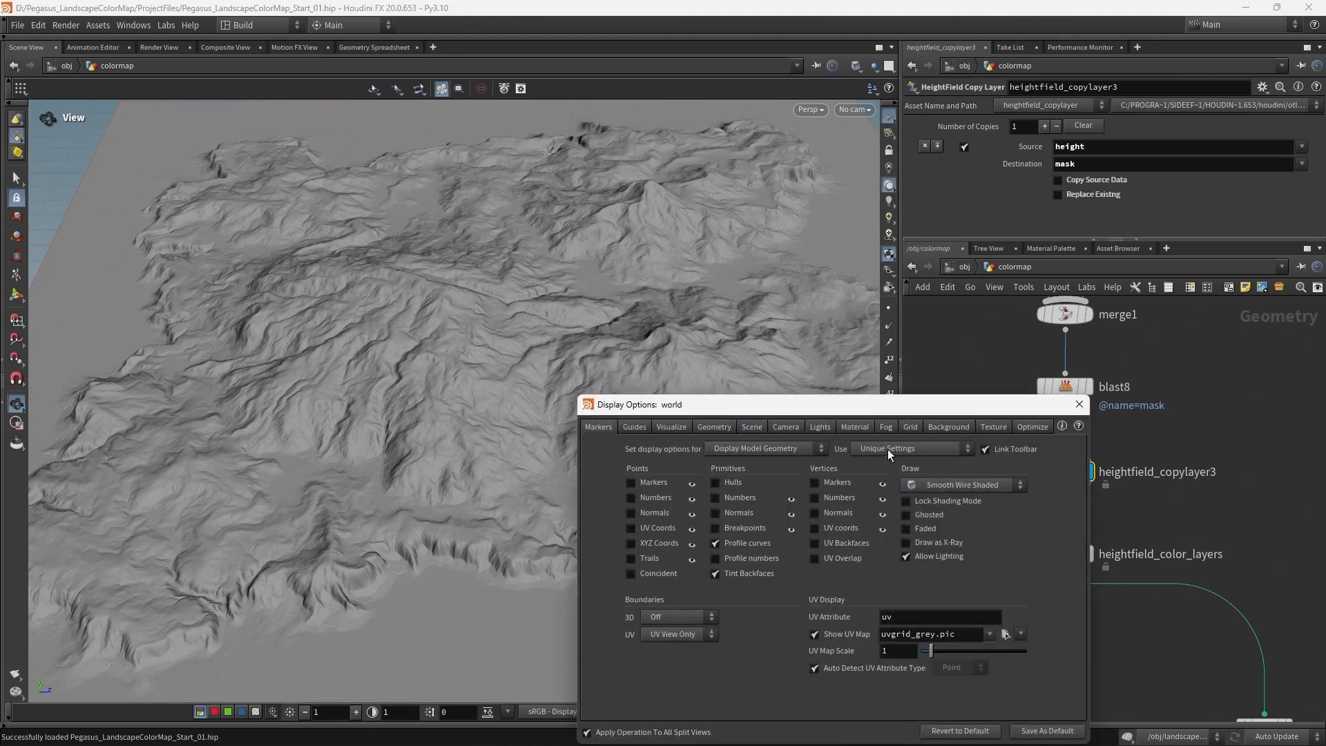
left_click(852, 426)
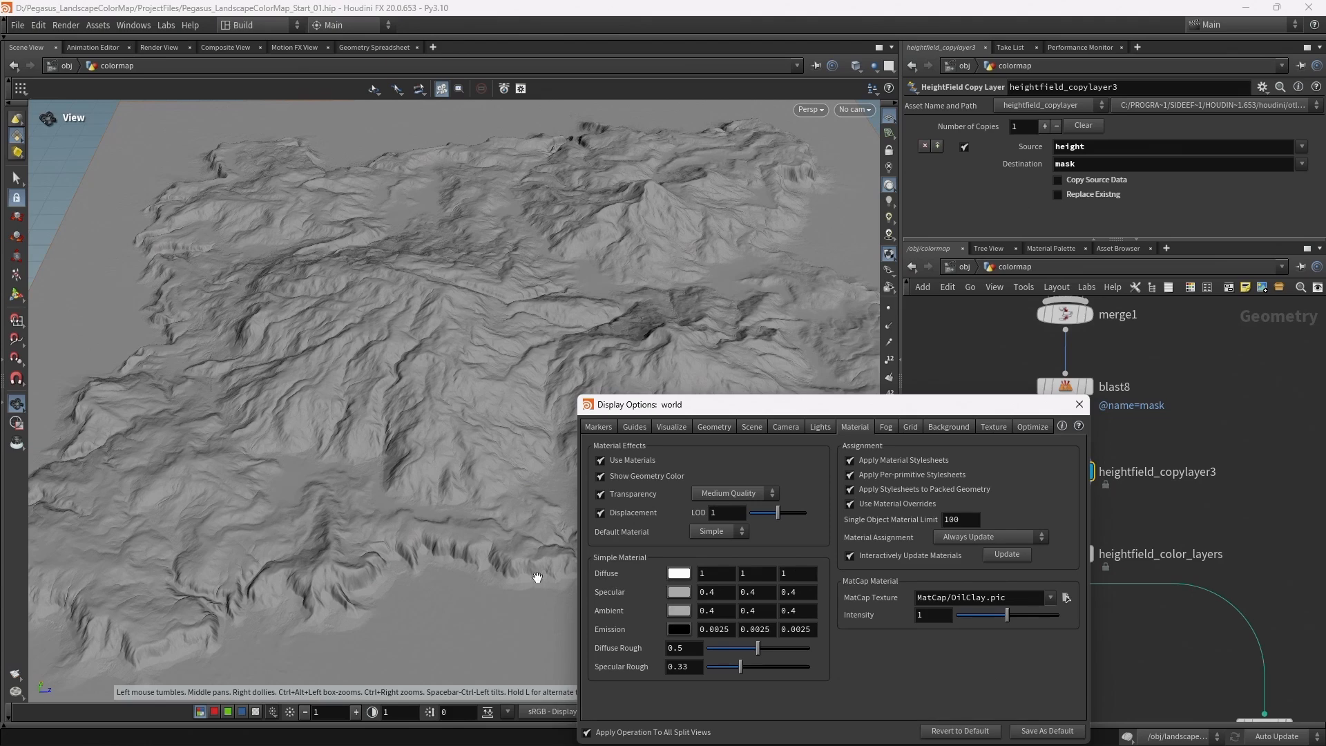
left_click_drag(384, 358, 436, 347)
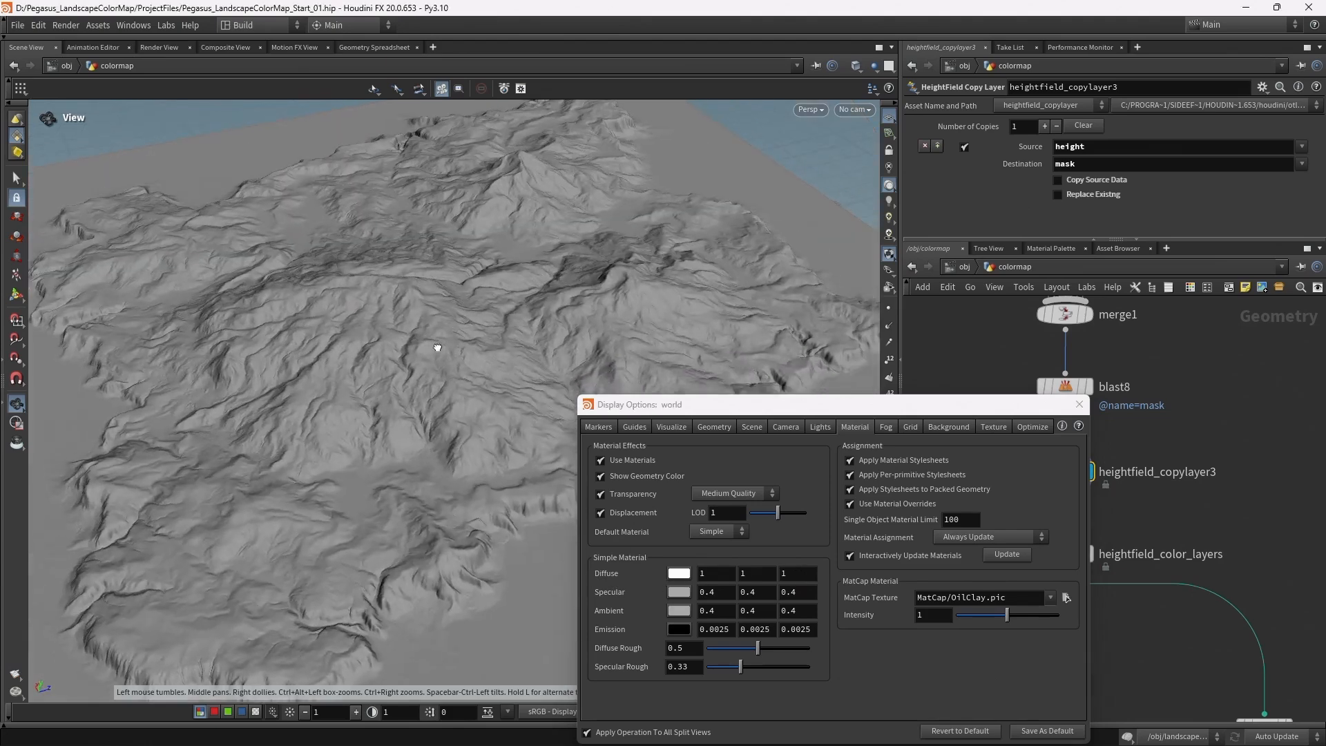
scroll(430, 244, "up", 3)
left_click_drag(430, 243, 462, 236)
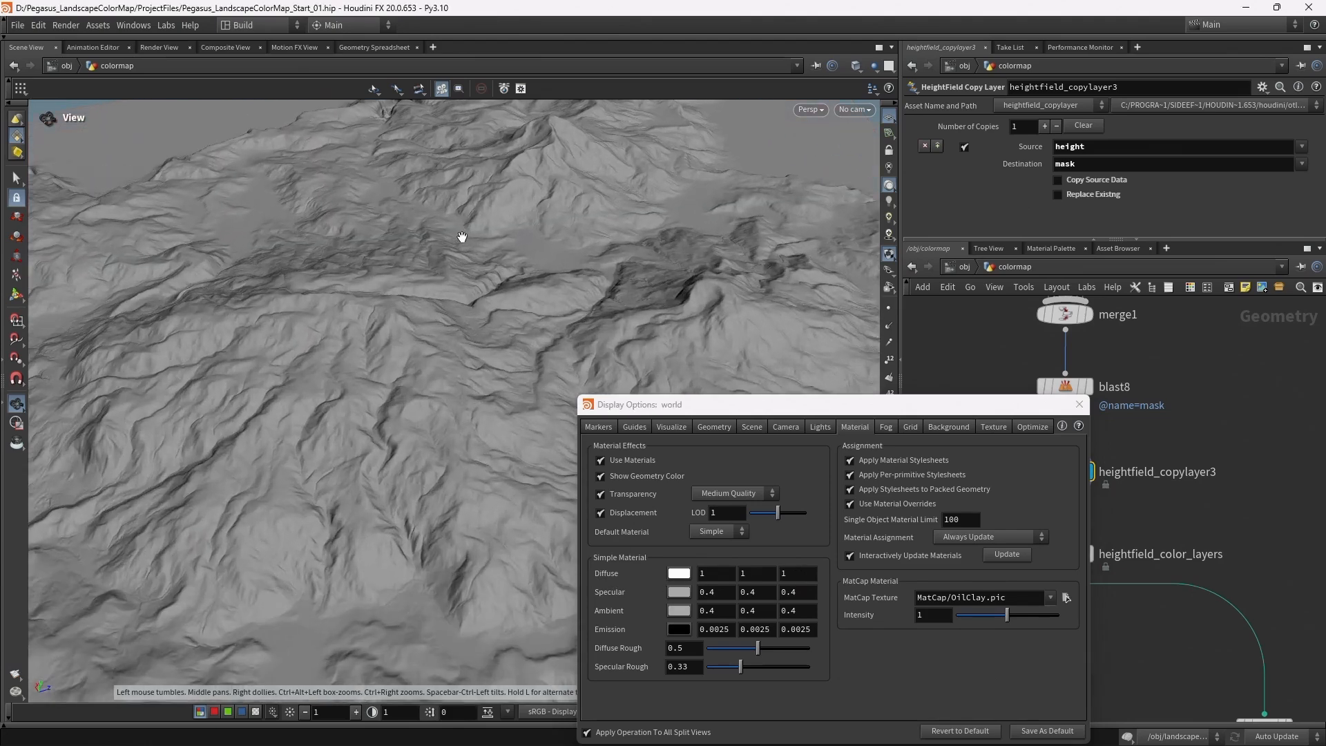
left_click(680, 574)
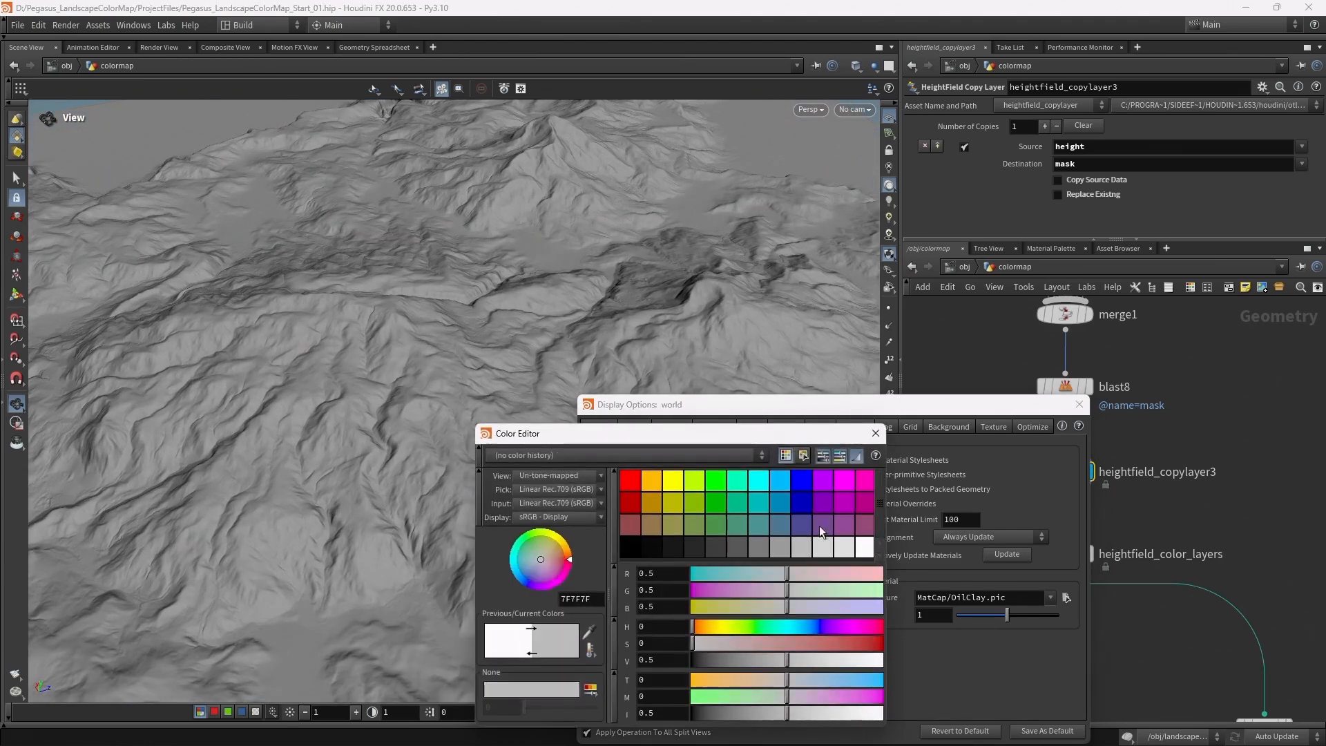
left_click(875, 433)
Try a green swatch of 0.25, 0.5, 0 as the Simple Material's diffuse colour.
left_click(681, 574)
left_click(694, 500)
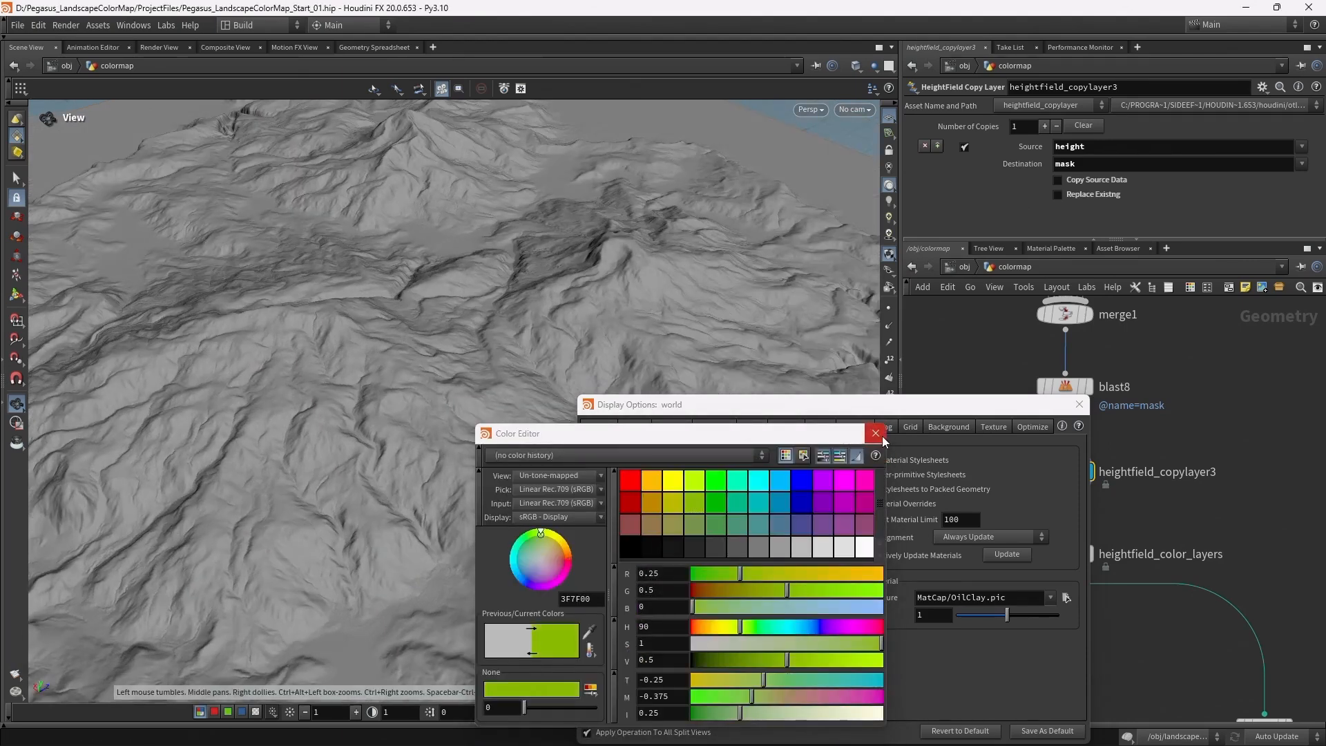
left_click(880, 435)
Set the Simple Material's diffuse colour to white and close the display options.
left_click_drag(841, 409, 762, 276)
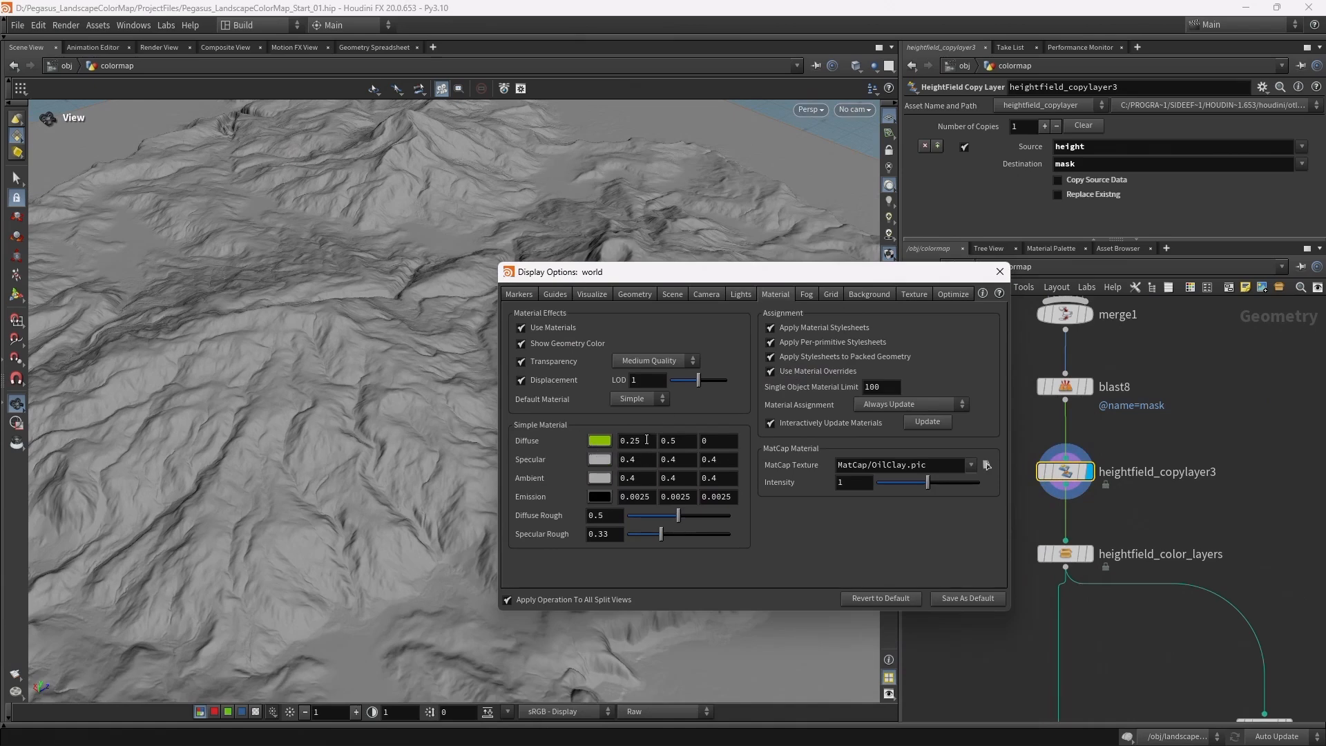
left_click(610, 440)
left_click(857, 549)
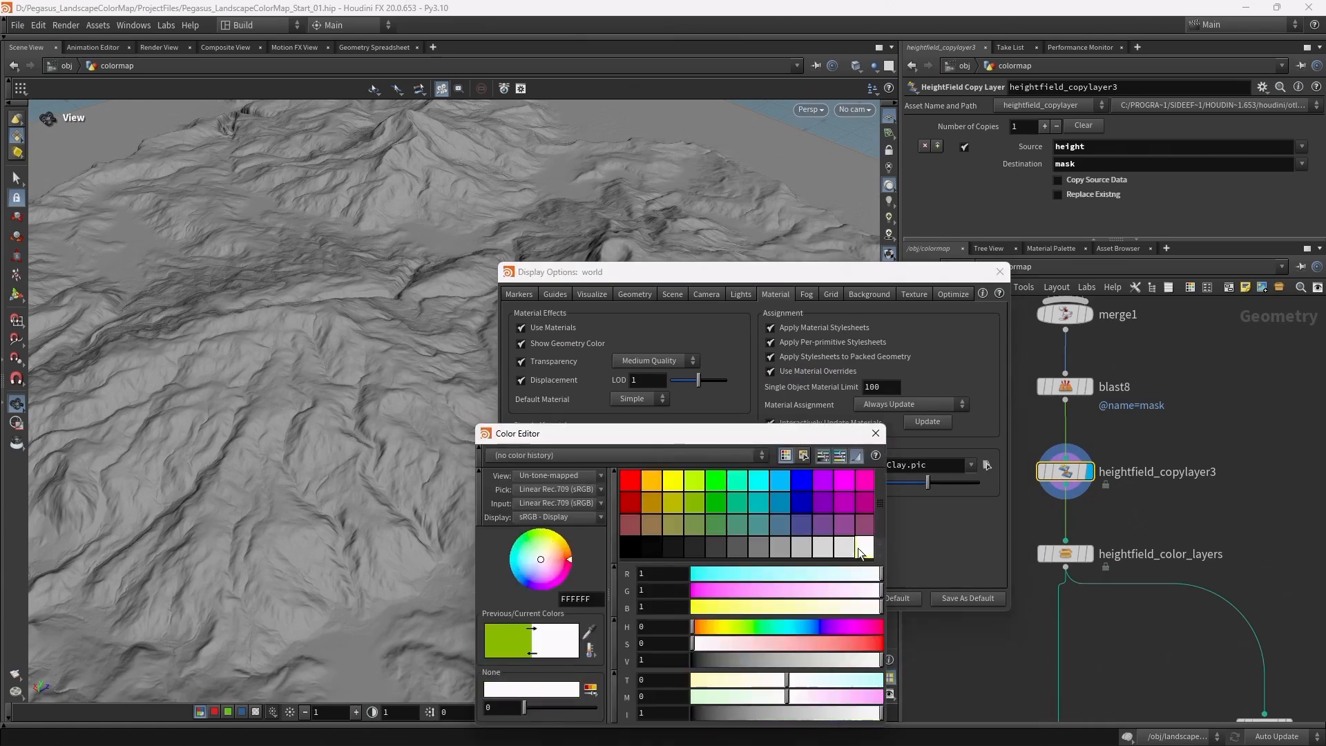
left_click(874, 436)
left_click(1000, 271)
Branch a new Box node off heightfield_copylayer3's output and place it beside the network chain.
right_click_drag(355, 428, 410, 425)
middle_click_drag(1208, 493, 1104, 477)
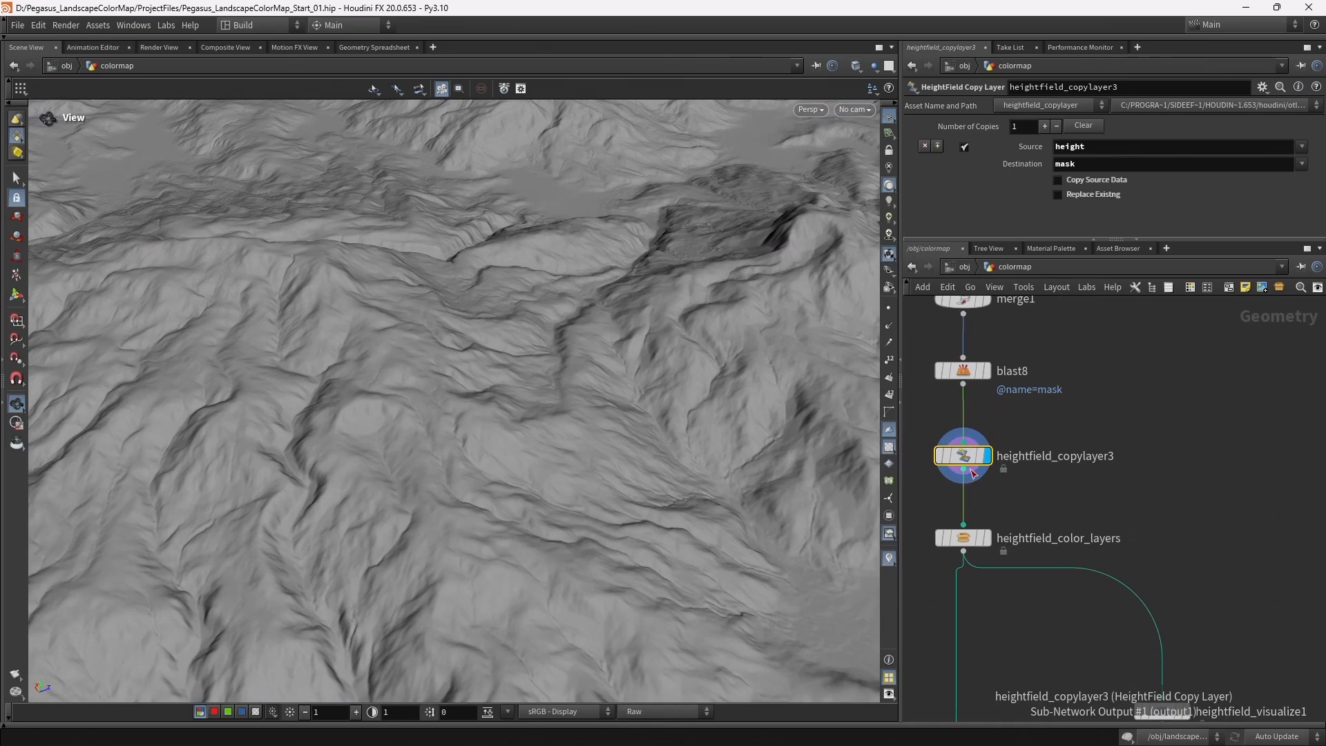
left_click_drag(970, 475, 1180, 494)
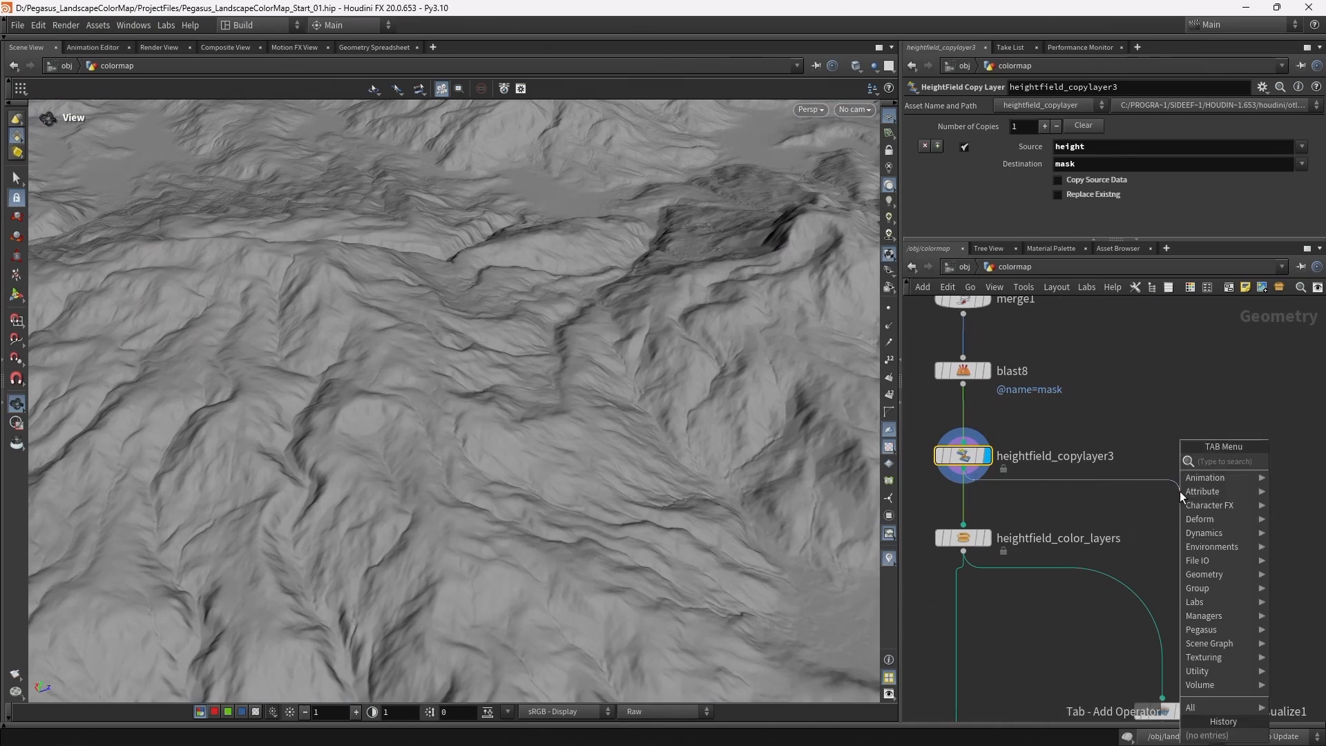
type("box")
key("Return")
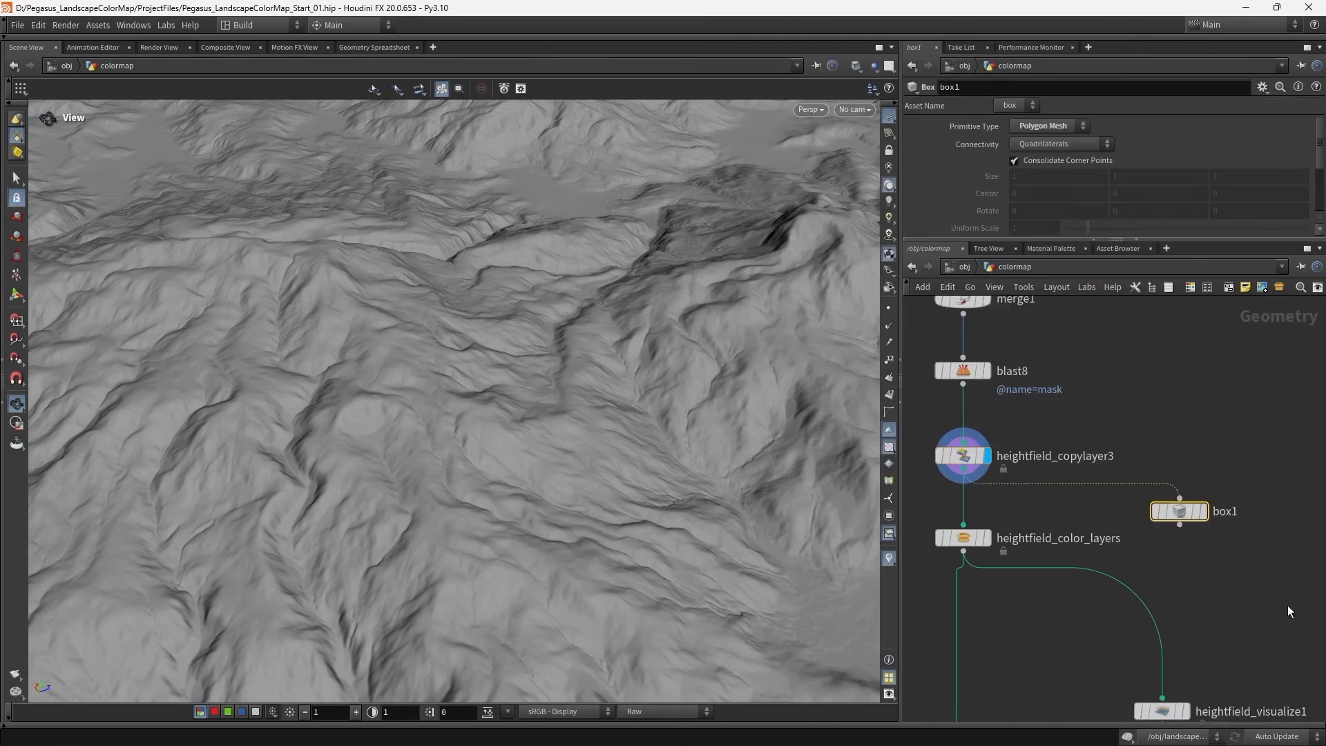
left_click_drag(1182, 514, 1216, 537)
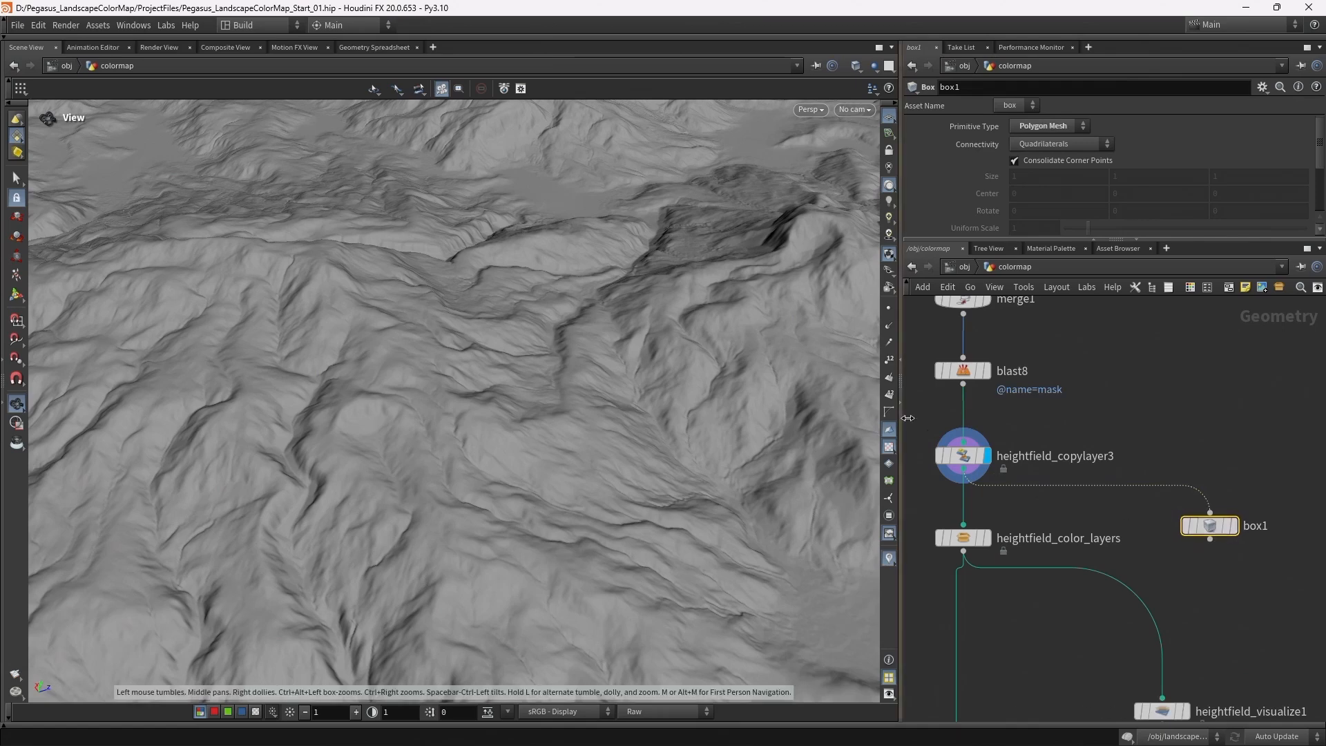
Display box1 framed in the viewport and examine its shading from several angles.
left_click(1235, 526)
key("f")
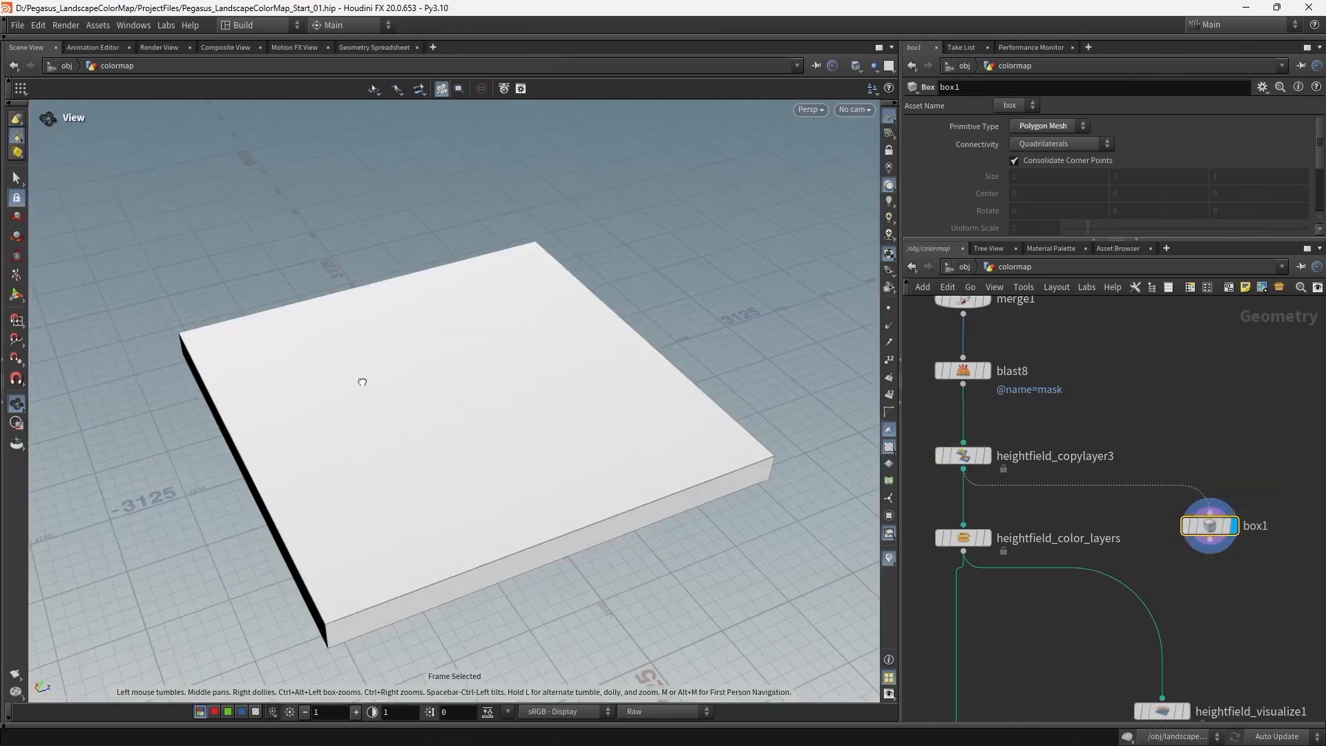
left_click_drag(276, 431, 794, 414)
mouse_move(985, 459)
left_click_drag(483, 414, 760, 442)
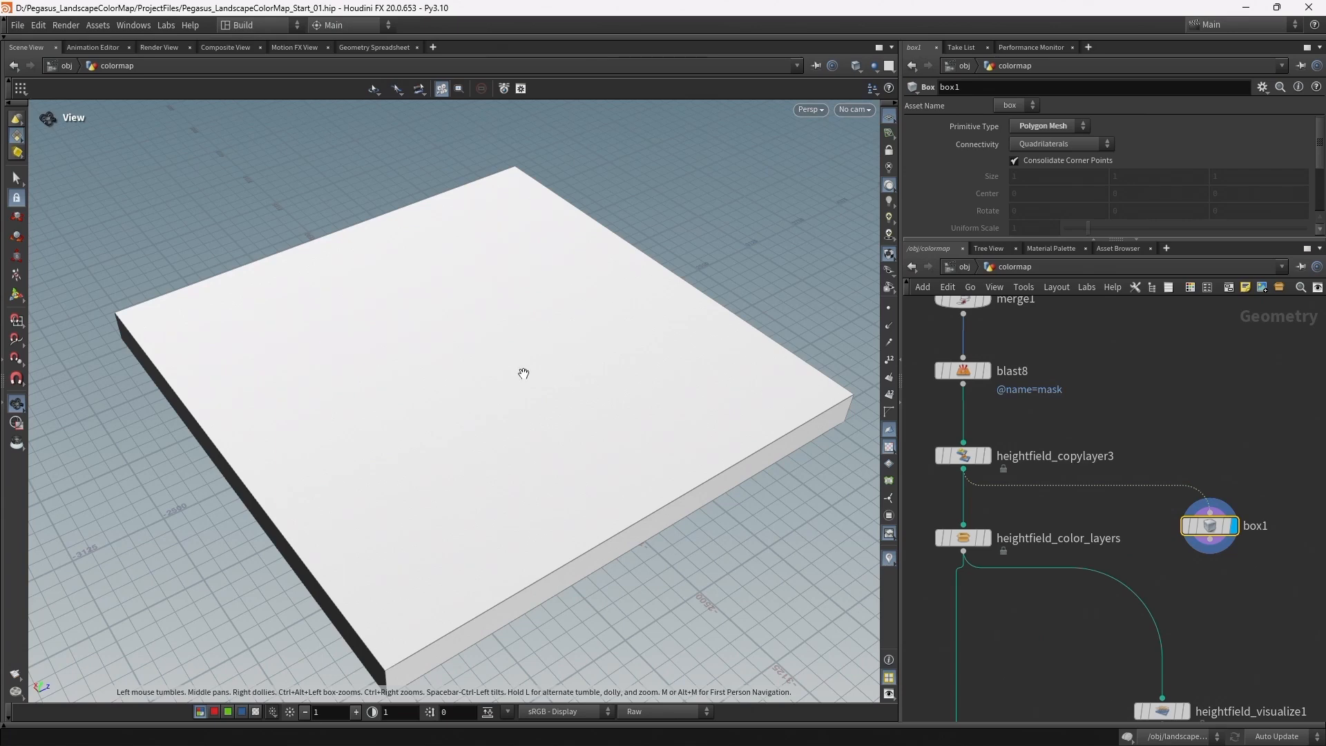
Try a red diffuse colour for the Simple Material on the box and restore it to white.
key("d")
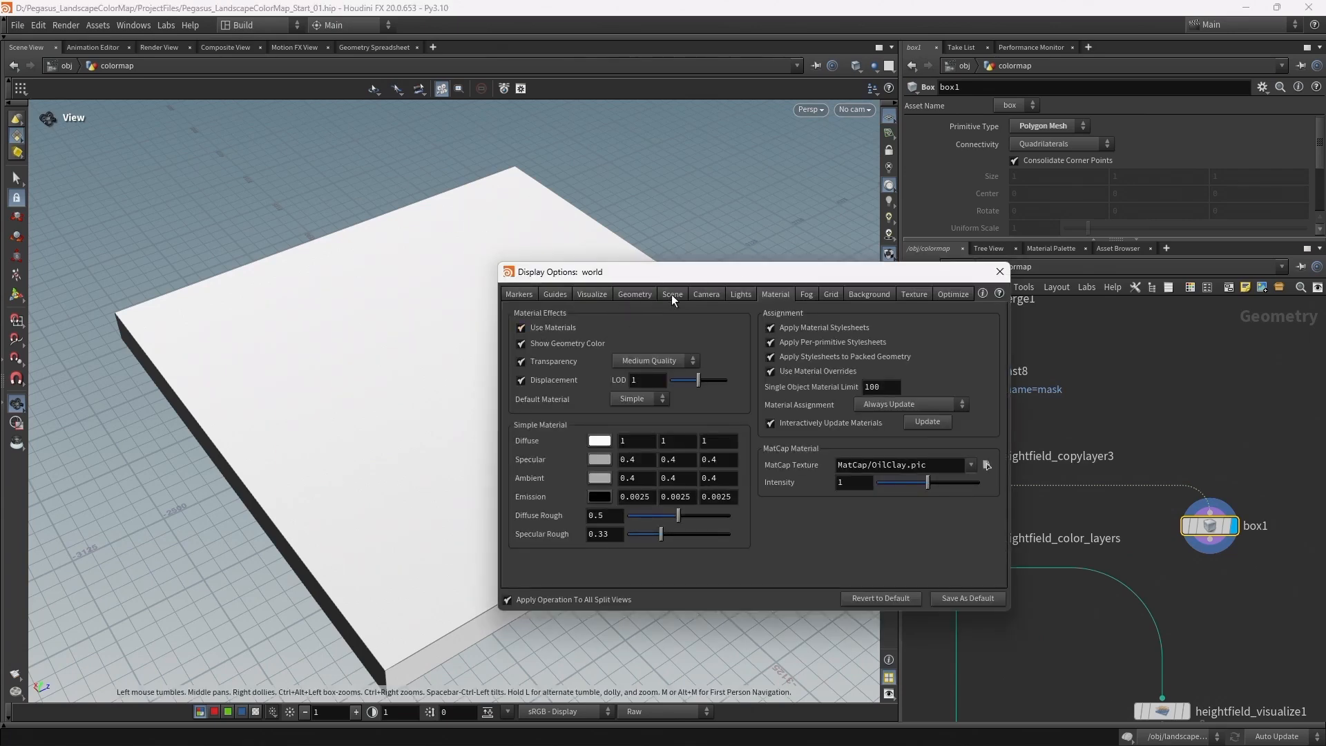
left_click(600, 440)
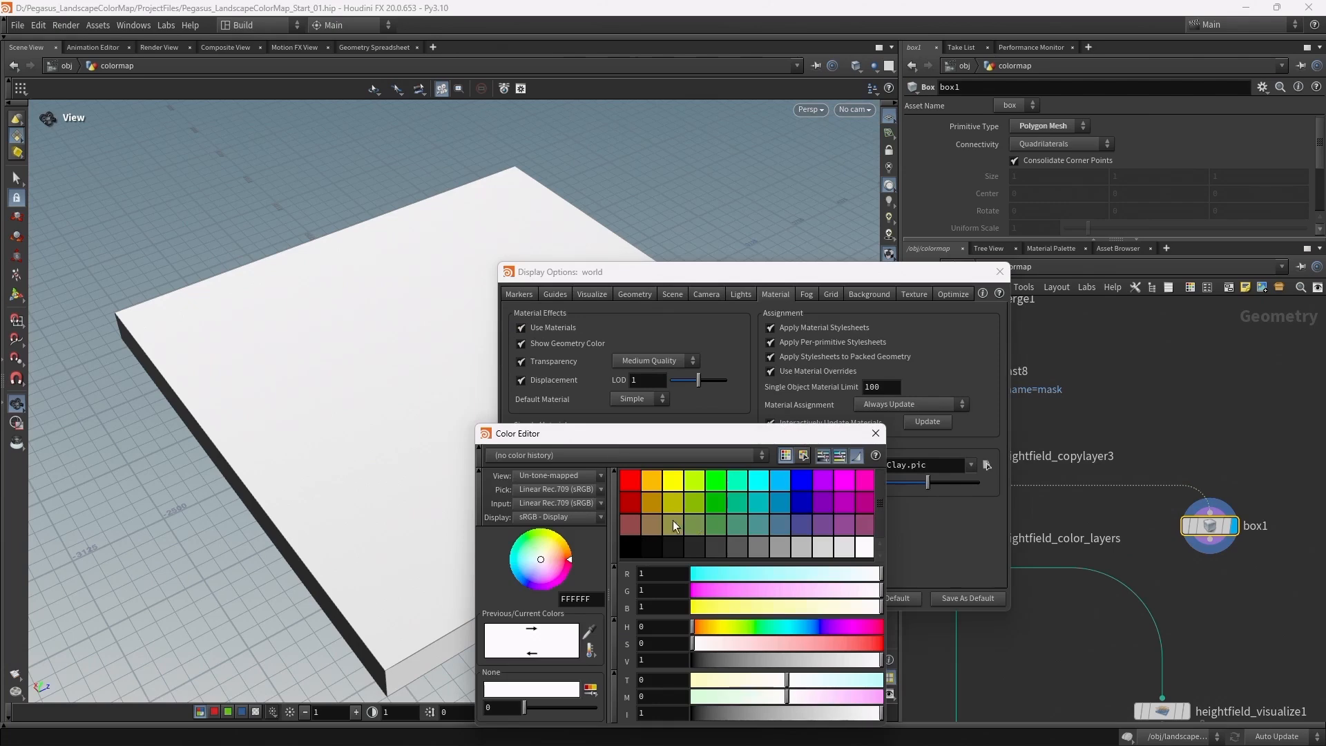
left_click(632, 486)
left_click_drag(335, 377, 356, 404)
left_click(866, 548)
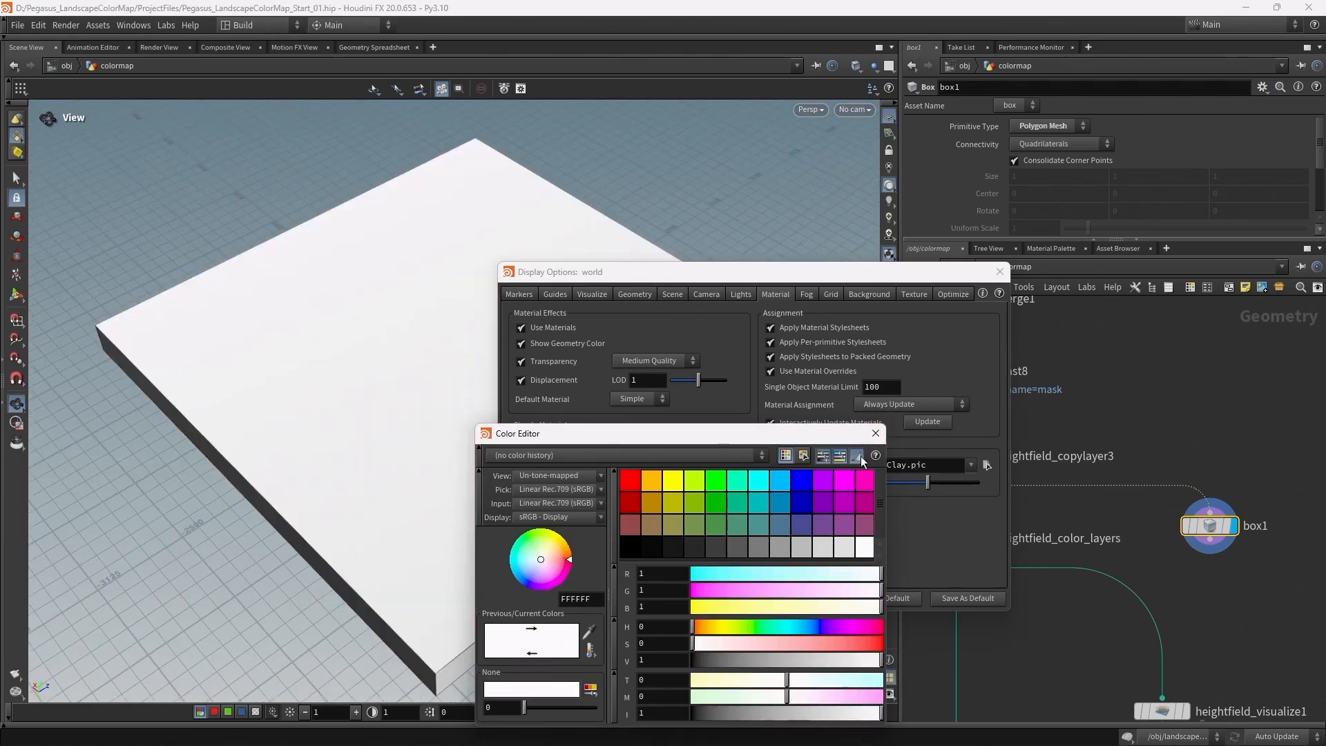
left_click(874, 435)
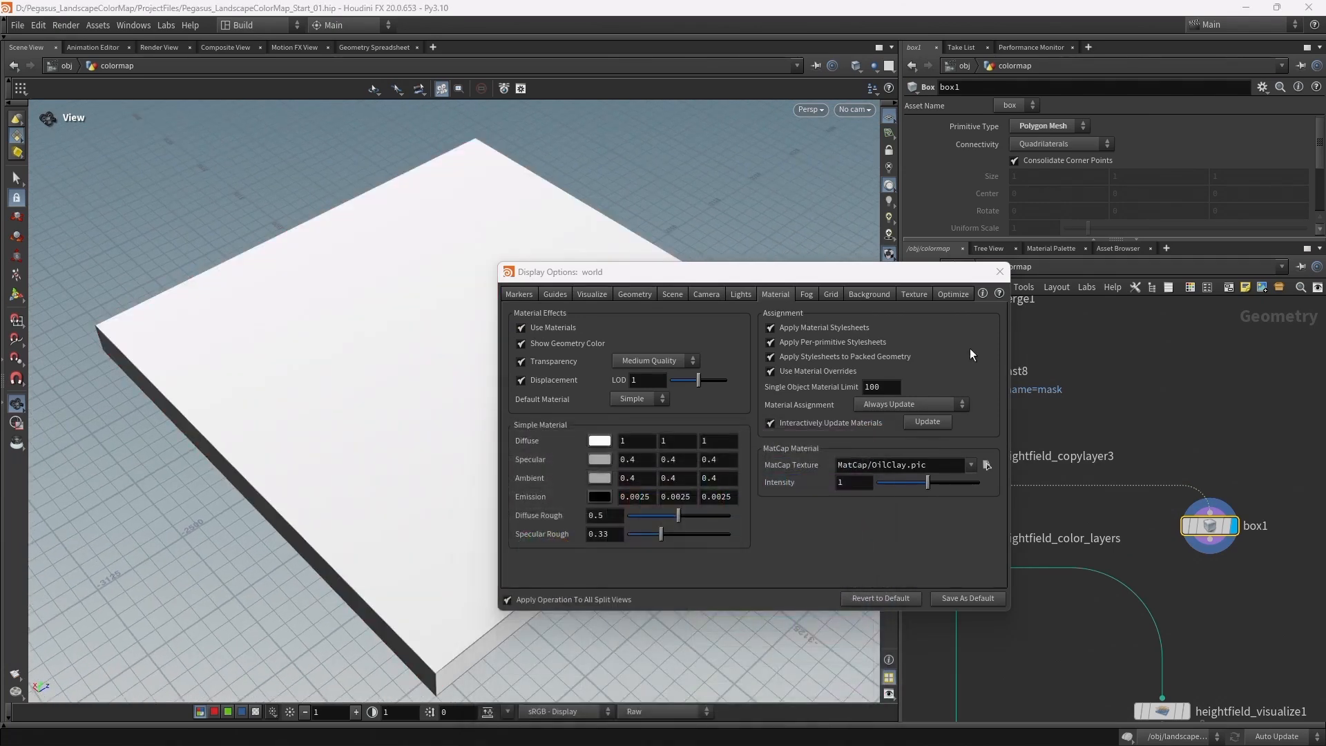
left_click(999, 272)
Display and select heightfield_copylayer3, comparing the terrain's default shading with that of box1.
left_click(986, 461)
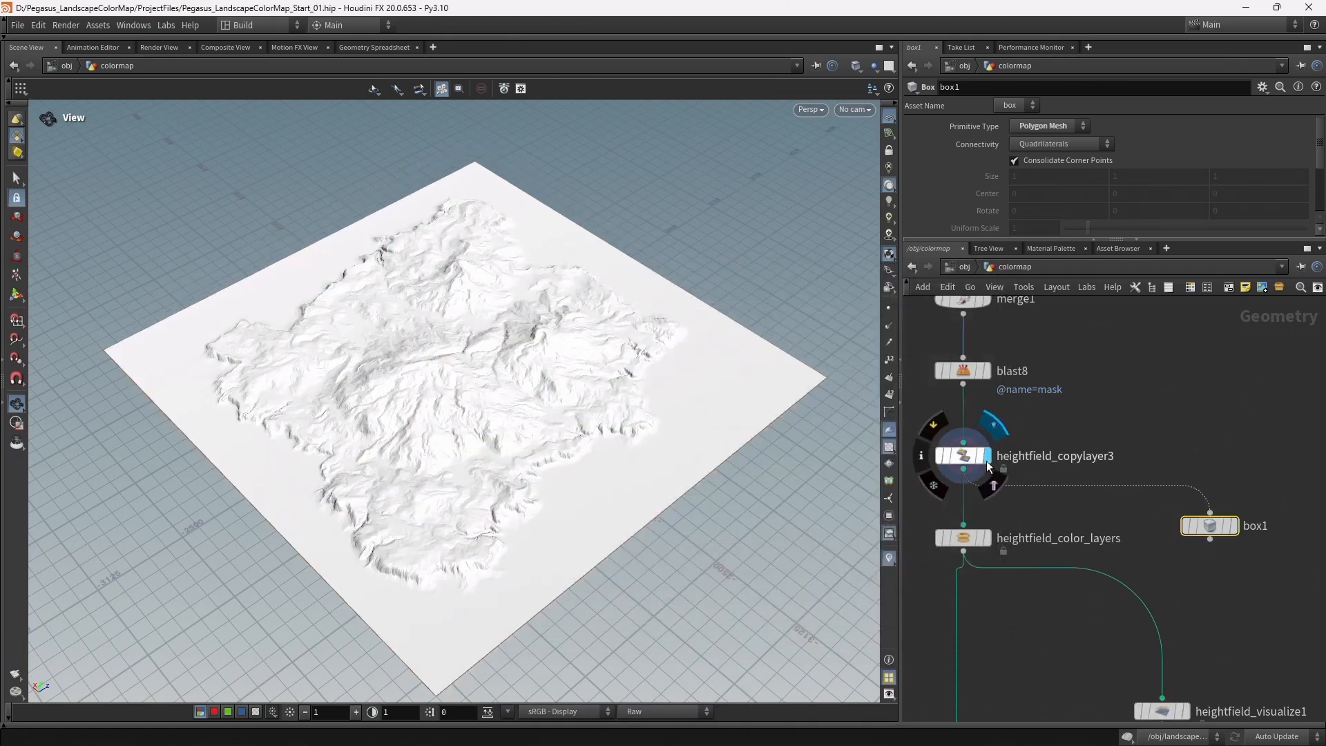
left_click(965, 456)
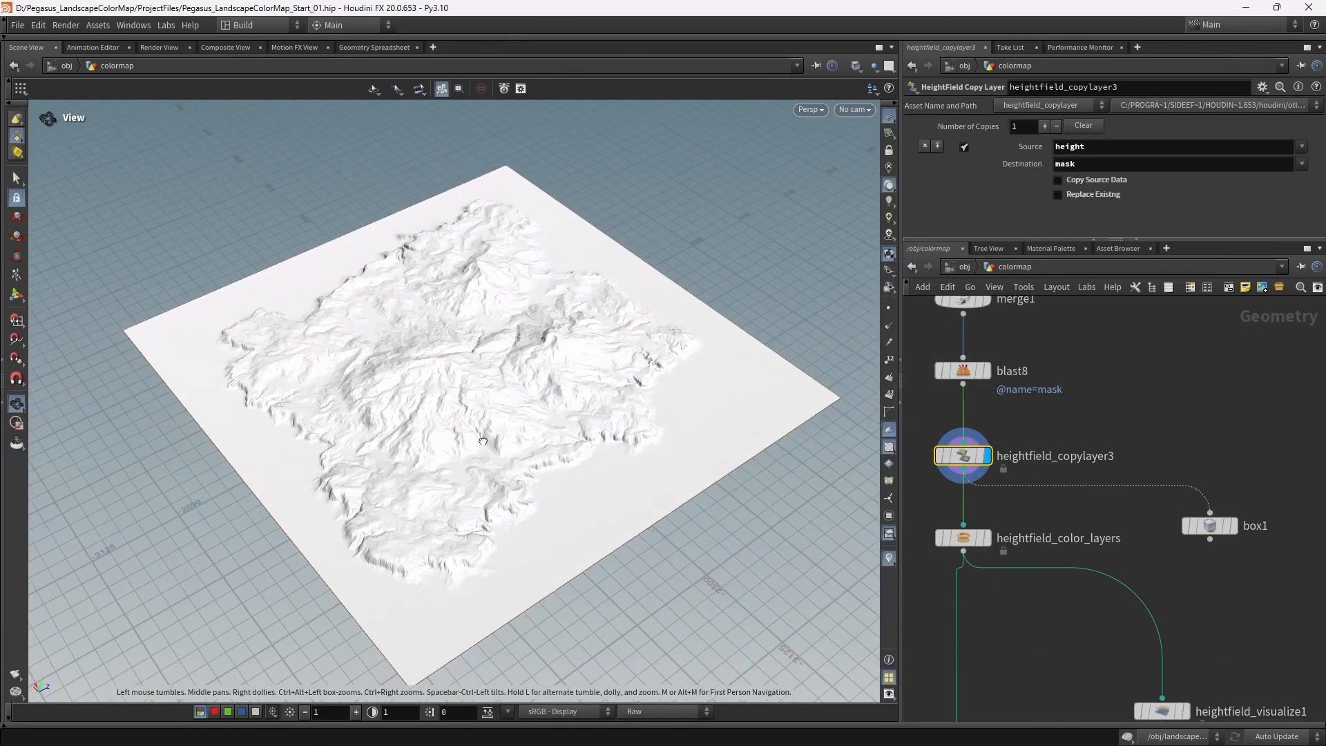
scroll(504, 438, "up", 10)
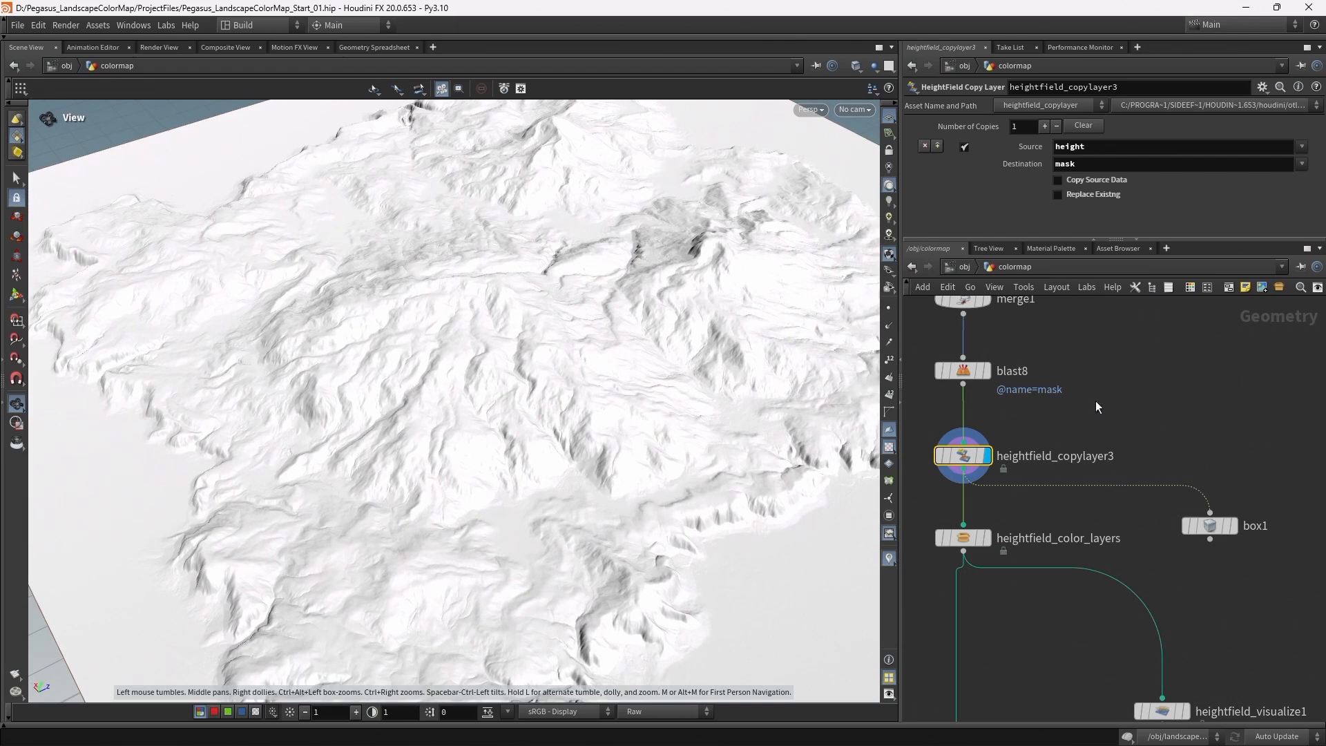
left_click(1233, 526)
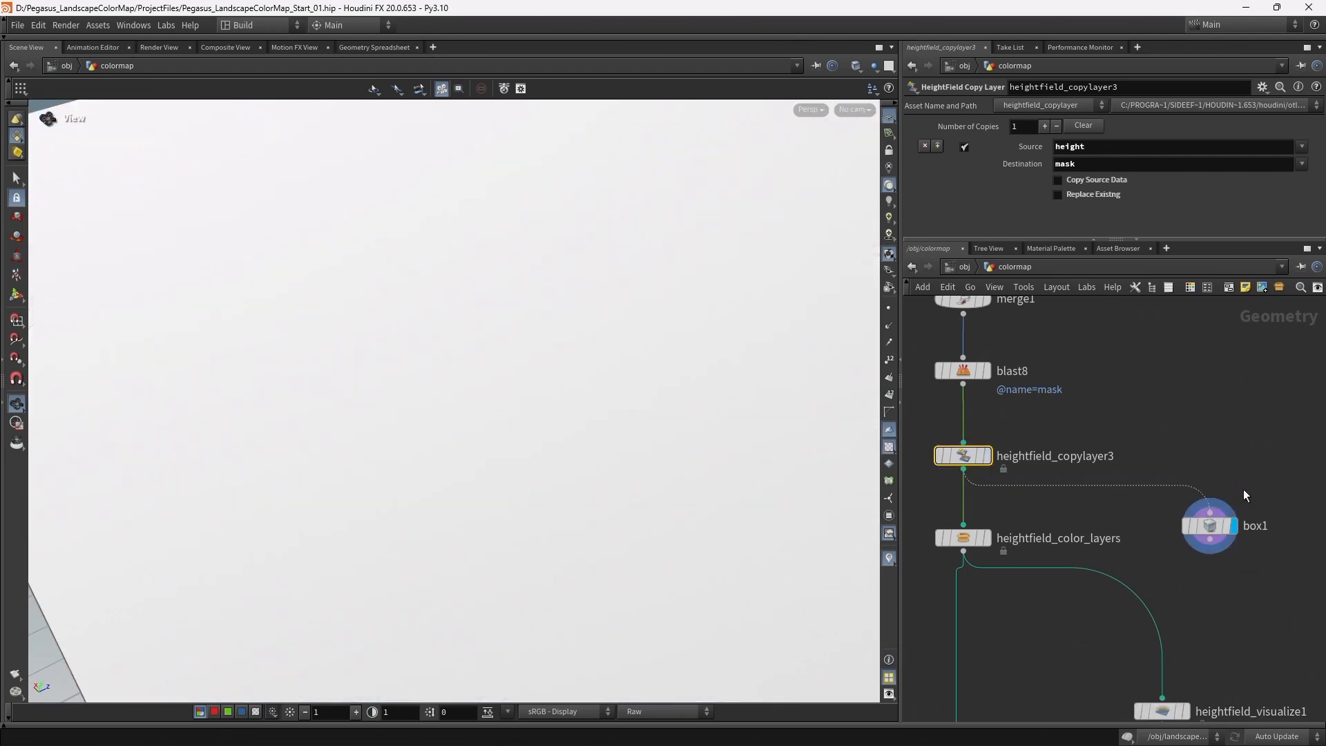
left_click_drag(642, 444, 514, 377)
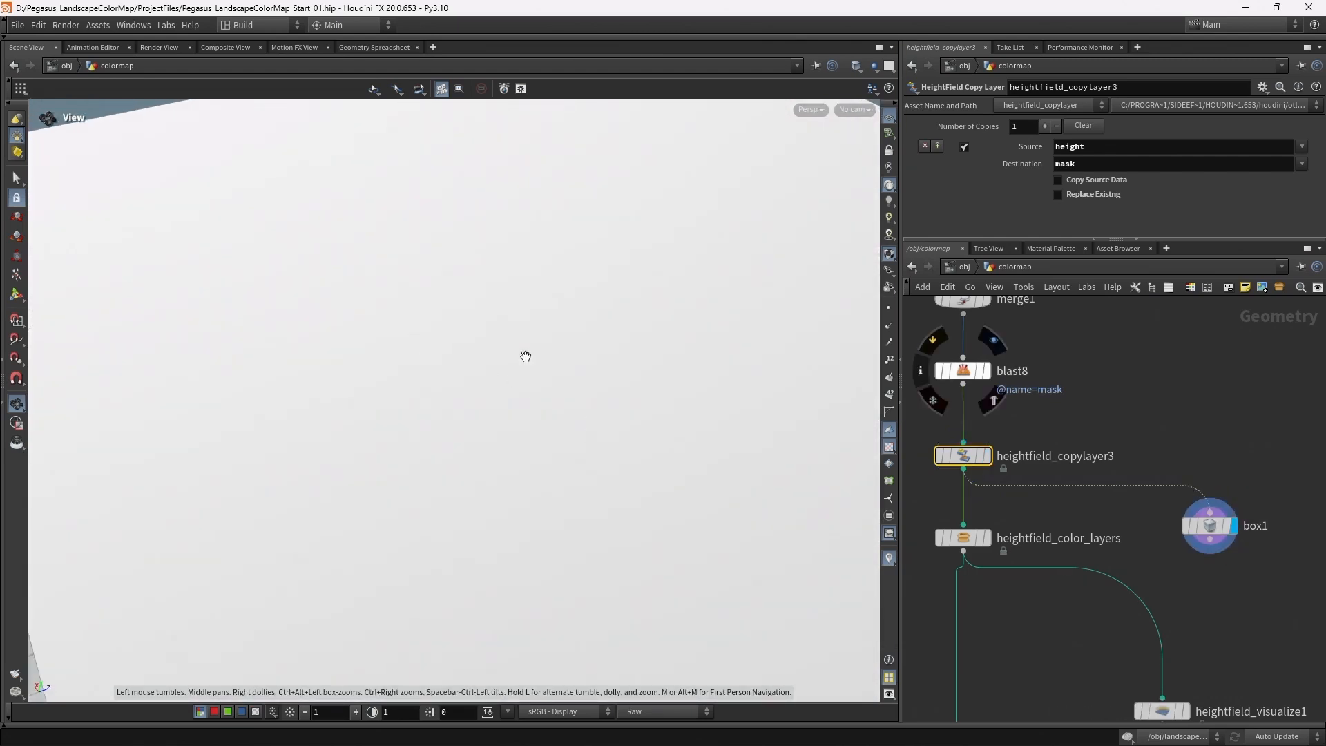
left_click(984, 456)
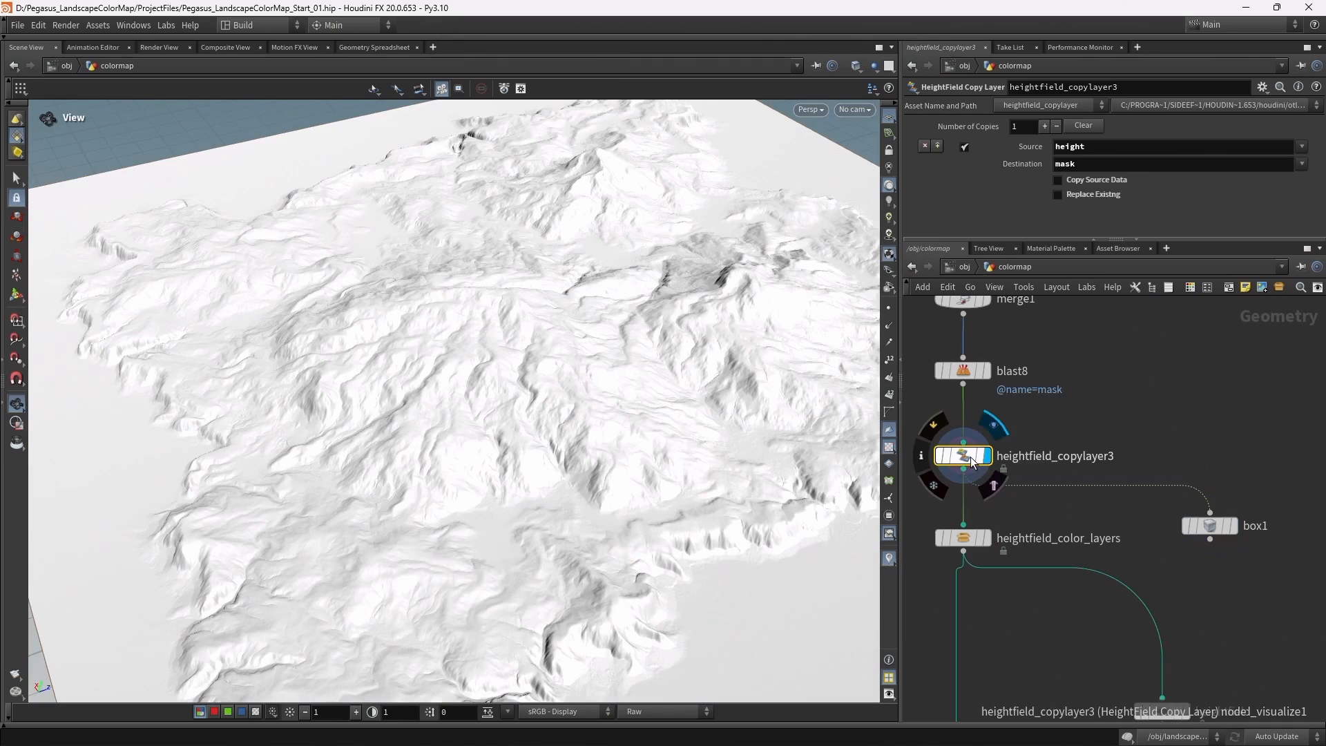
left_click_drag(506, 424, 525, 421)
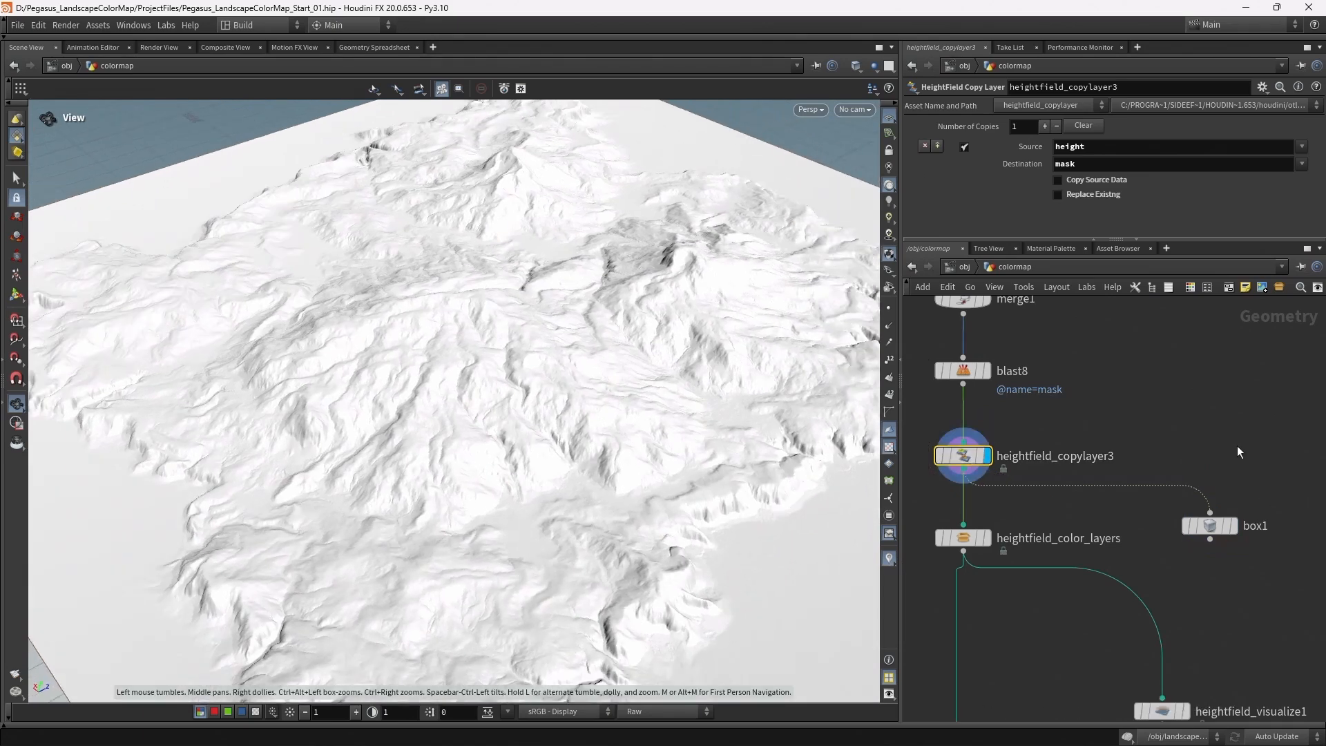
Delete the box1 node and display the coloured terrain from heightfield_color_layers.
left_click(1205, 530)
key("Delete")
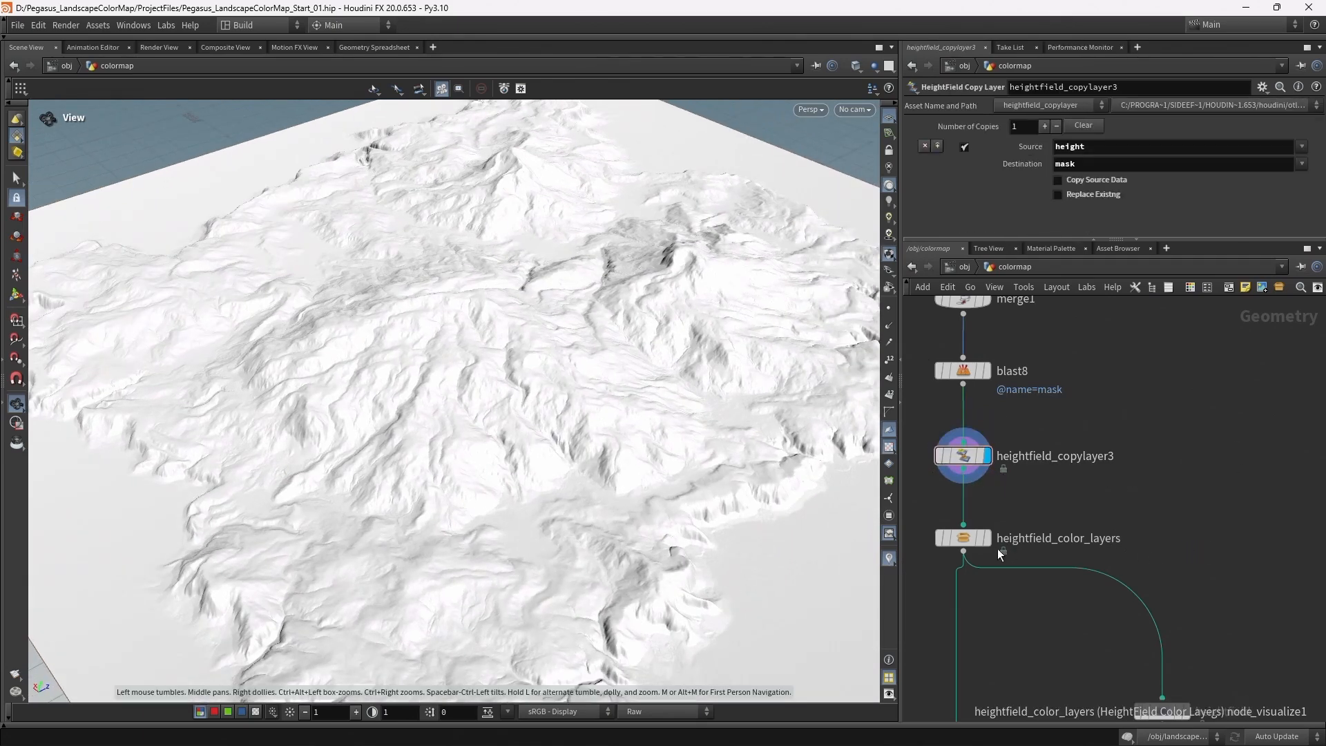
left_click(986, 538)
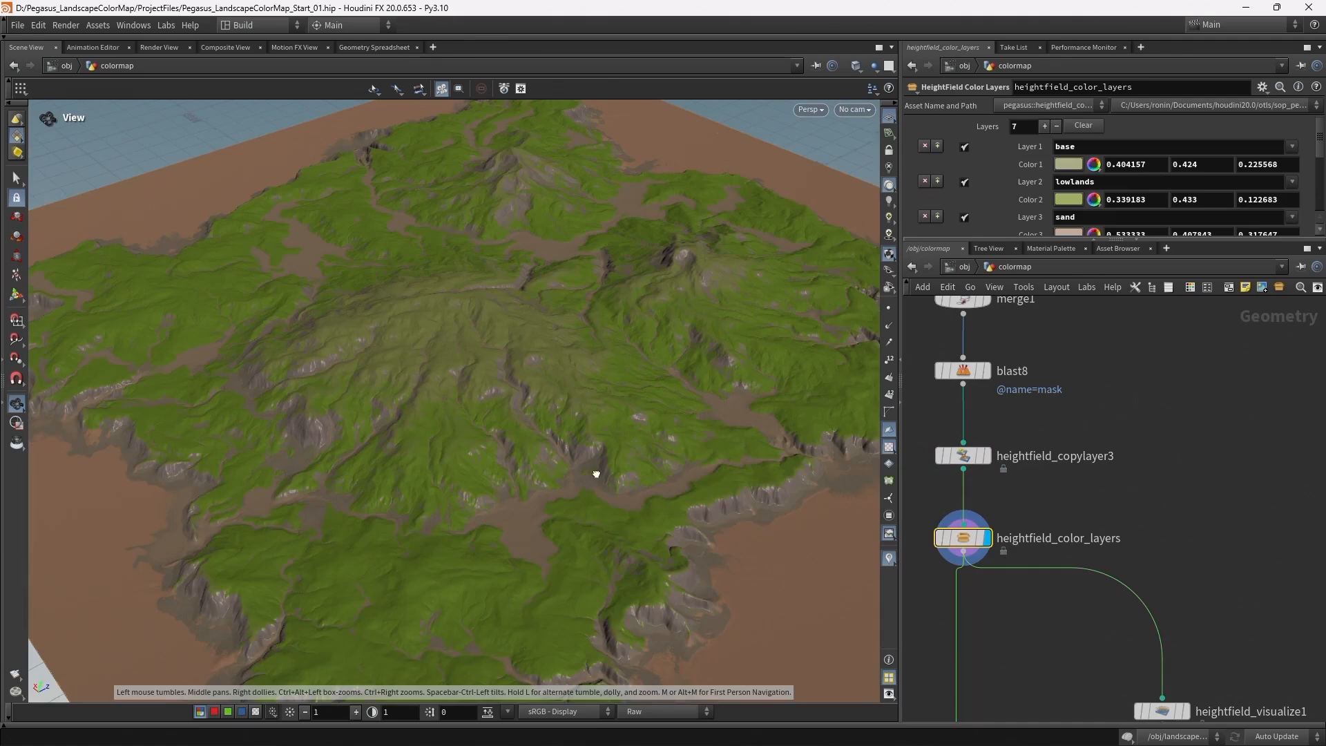
left_click_drag(590, 476, 625, 475)
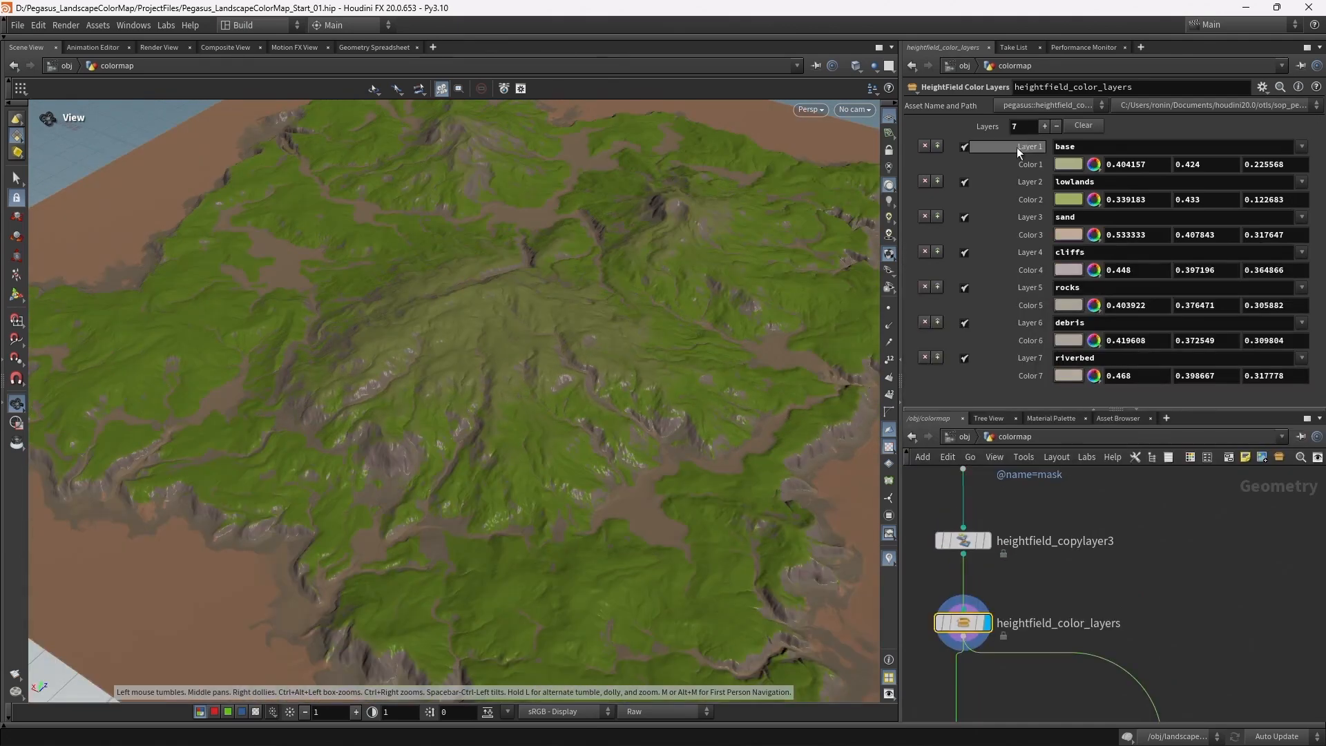
Turn off colour correction in the Color Editor of the base layer and compare the layer swatches with the terrain.
left_click(1064, 163)
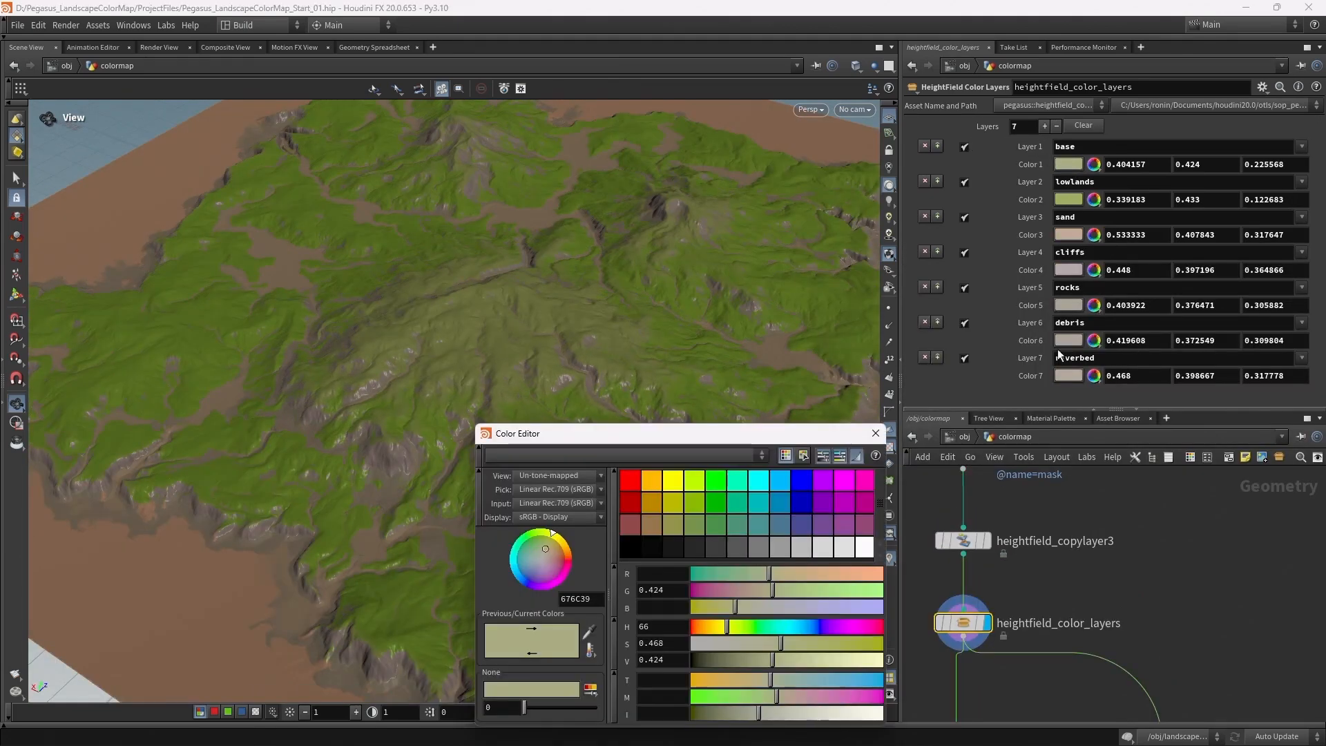
left_click_drag(852, 457, 854, 314)
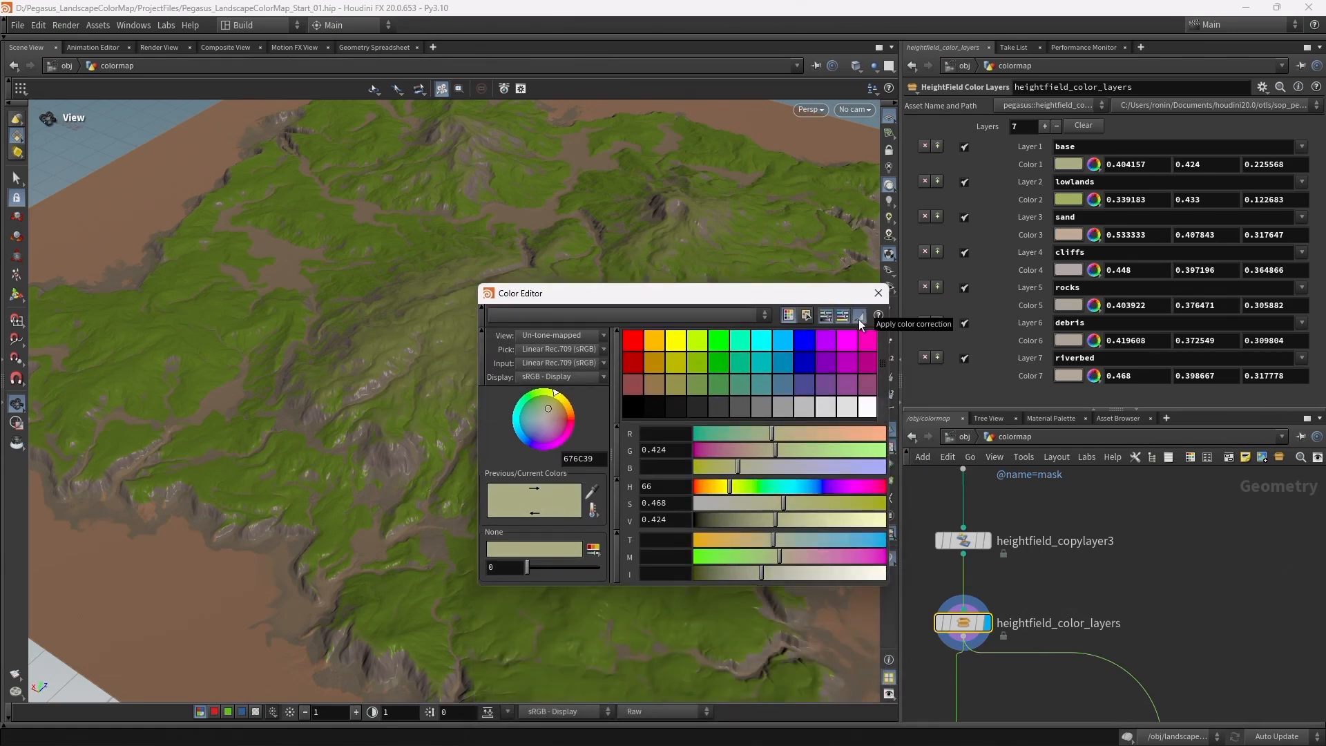
left_click(860, 318)
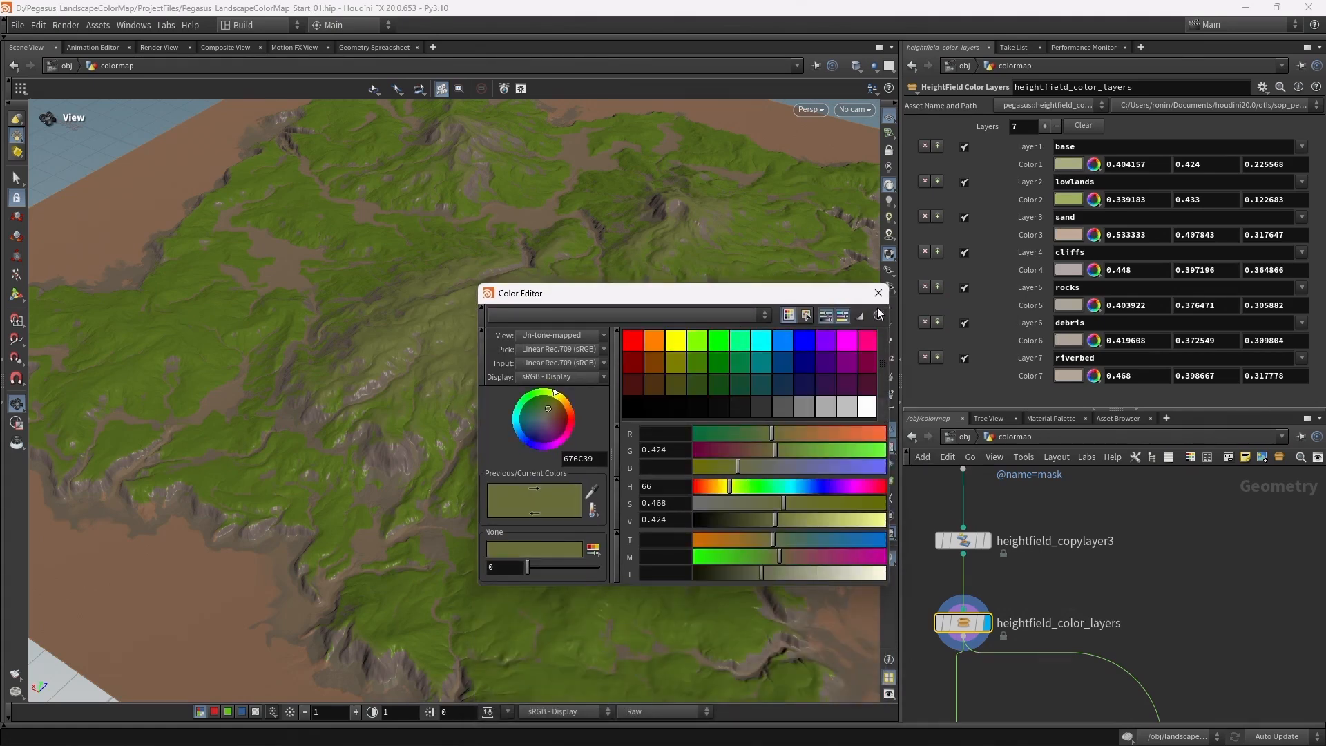
left_click(878, 293)
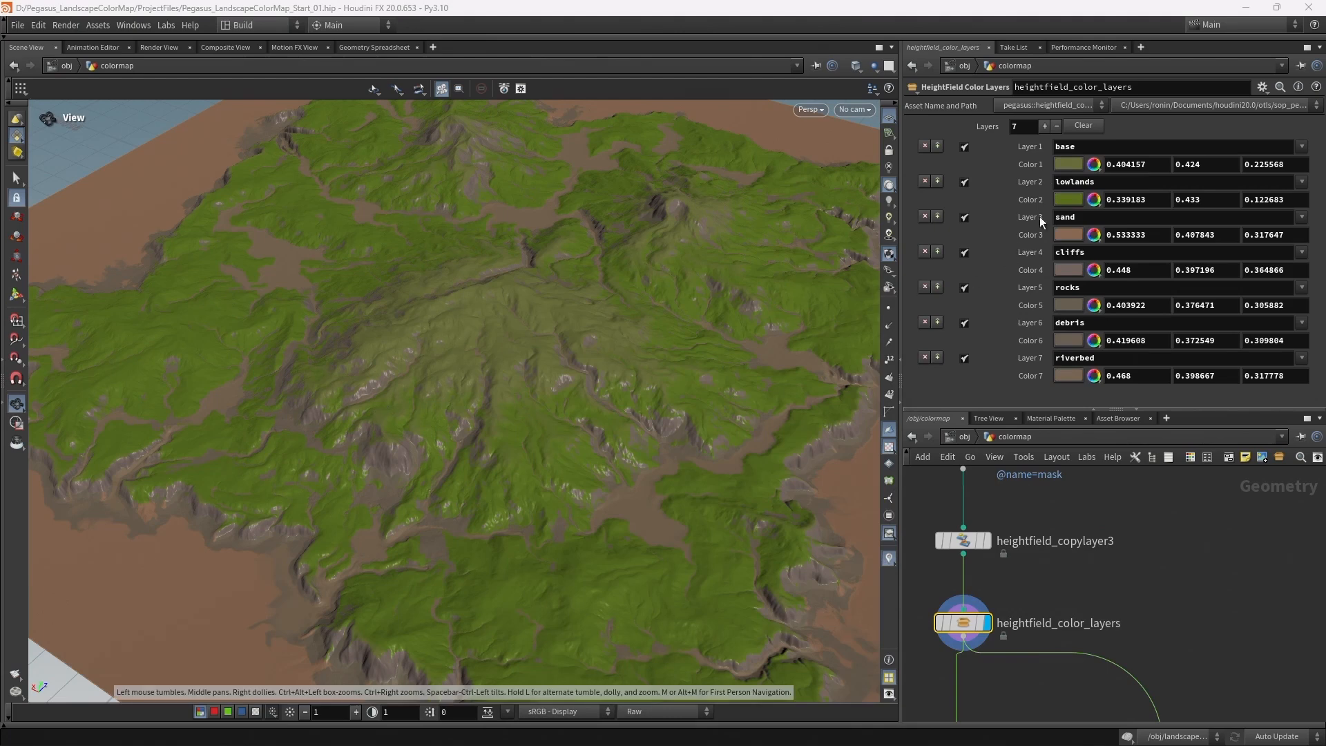
scroll(507, 364, "up", 3)
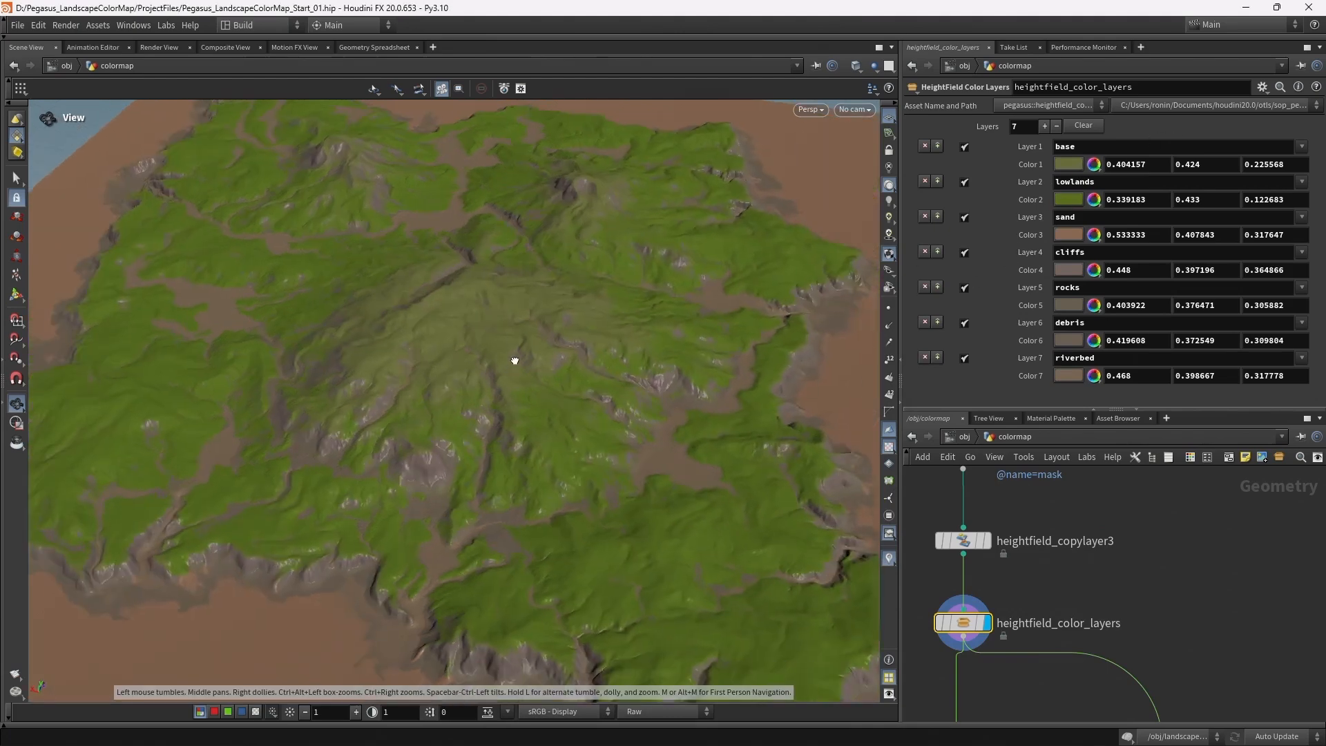
scroll(507, 364, "down", 5)
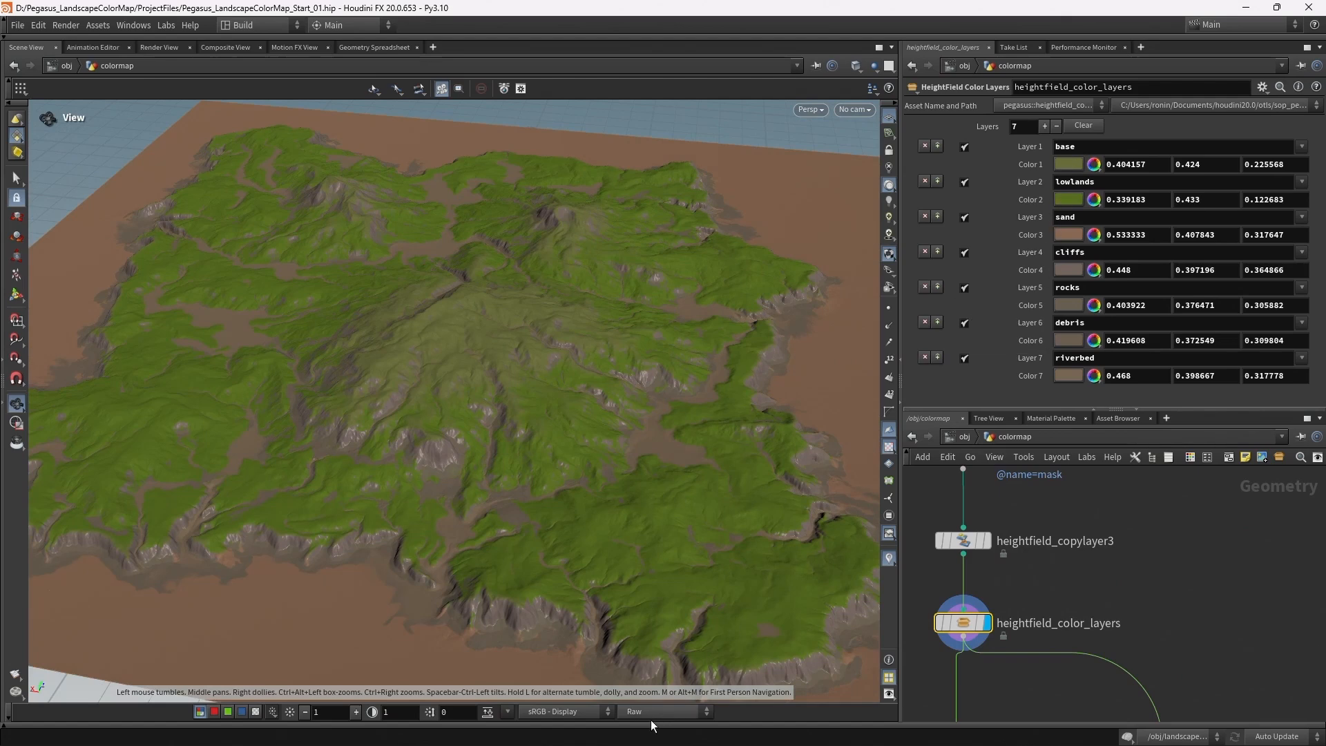
left_click_drag(525, 428, 474, 399)
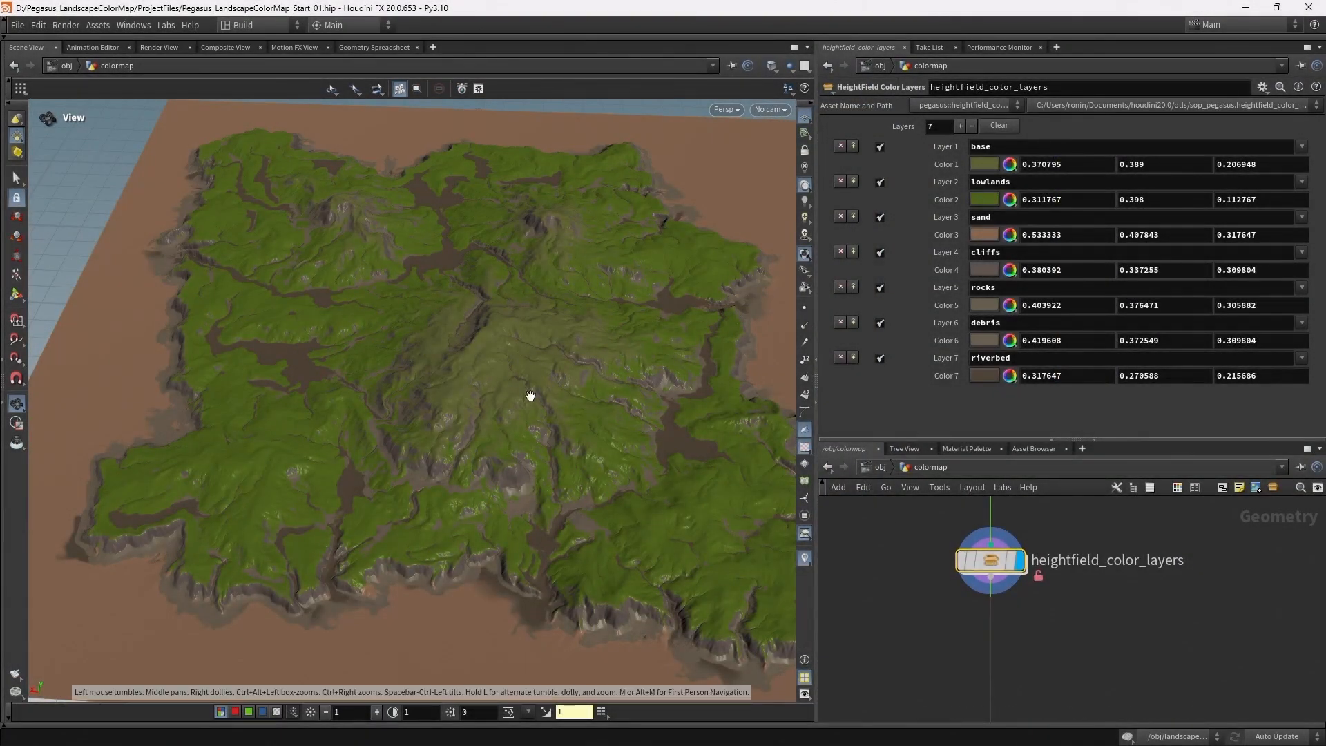
Examine the coloured terrain from several angles and turn off lighting in the viewport.
left_click_drag(527, 396, 470, 369)
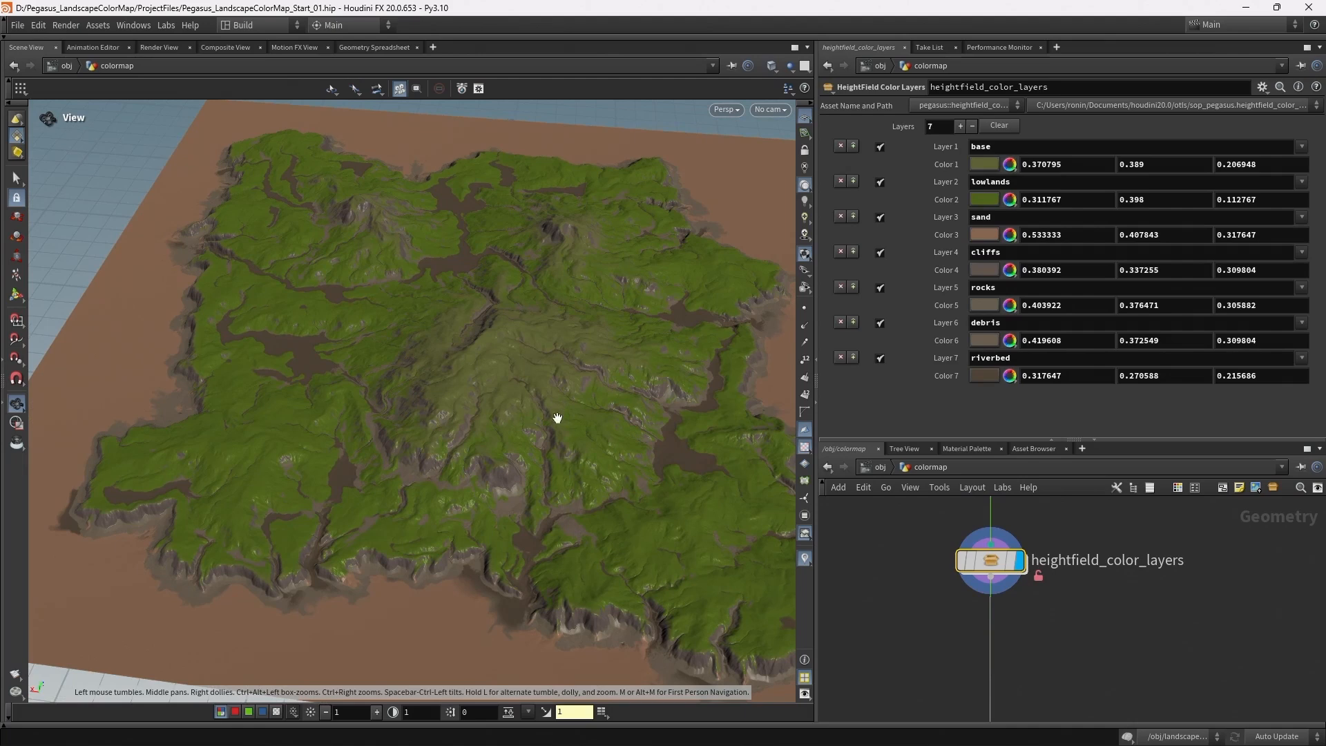
left_click_drag(395, 343, 478, 316)
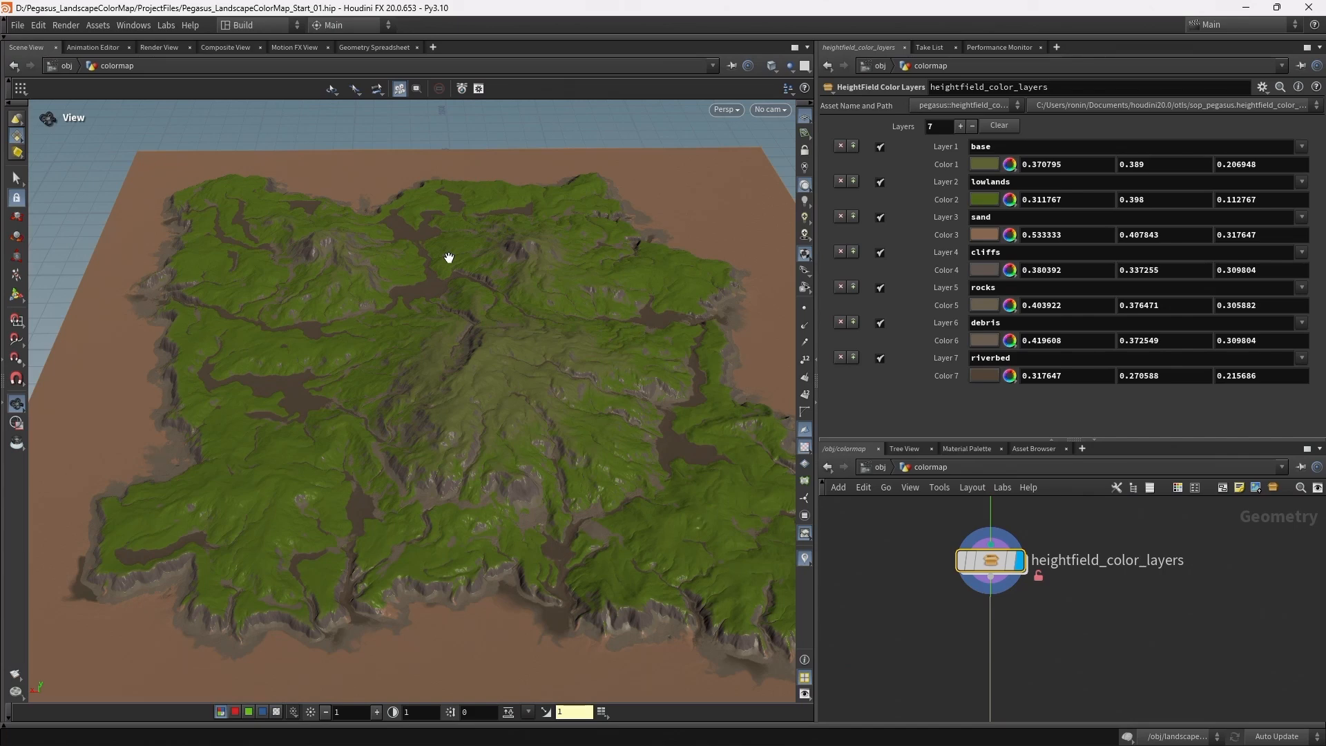
mouse_move(601, 275)
left_mouse_down()
mouse_move(636, 273)
mouse_move(638, 253)
mouse_move(585, 248)
left_mouse_up()
left_click(804, 168)
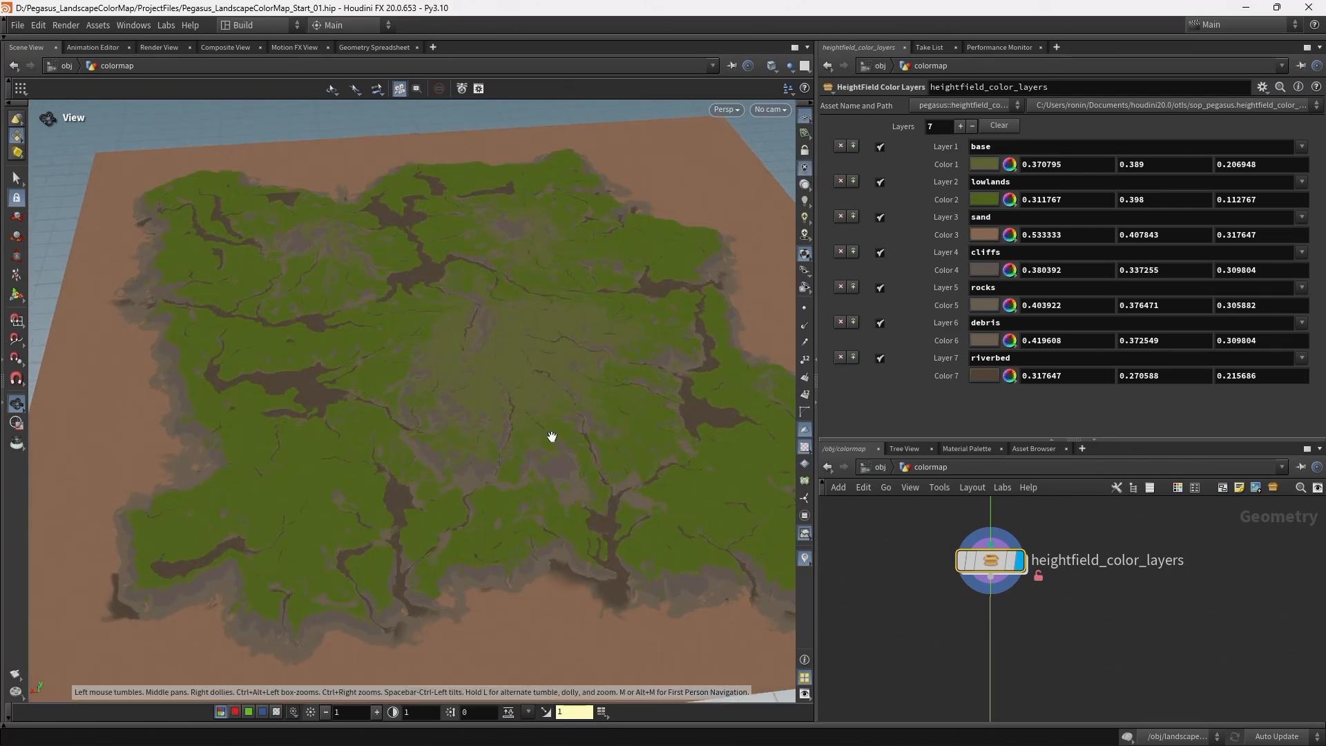
Open the Windows color filters settings, turn on the Grayscale filter and return to the terrain in Houdini.
key("super")
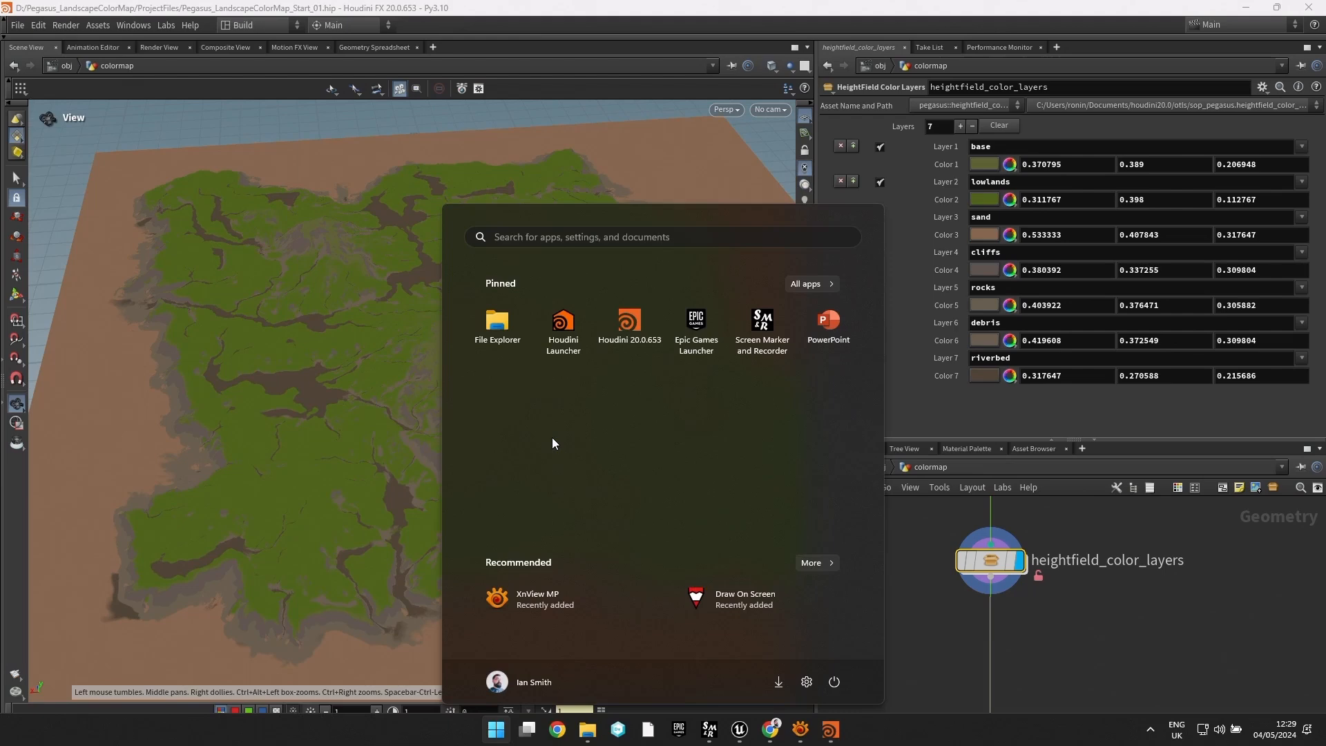
type("color filters")
key("Return")
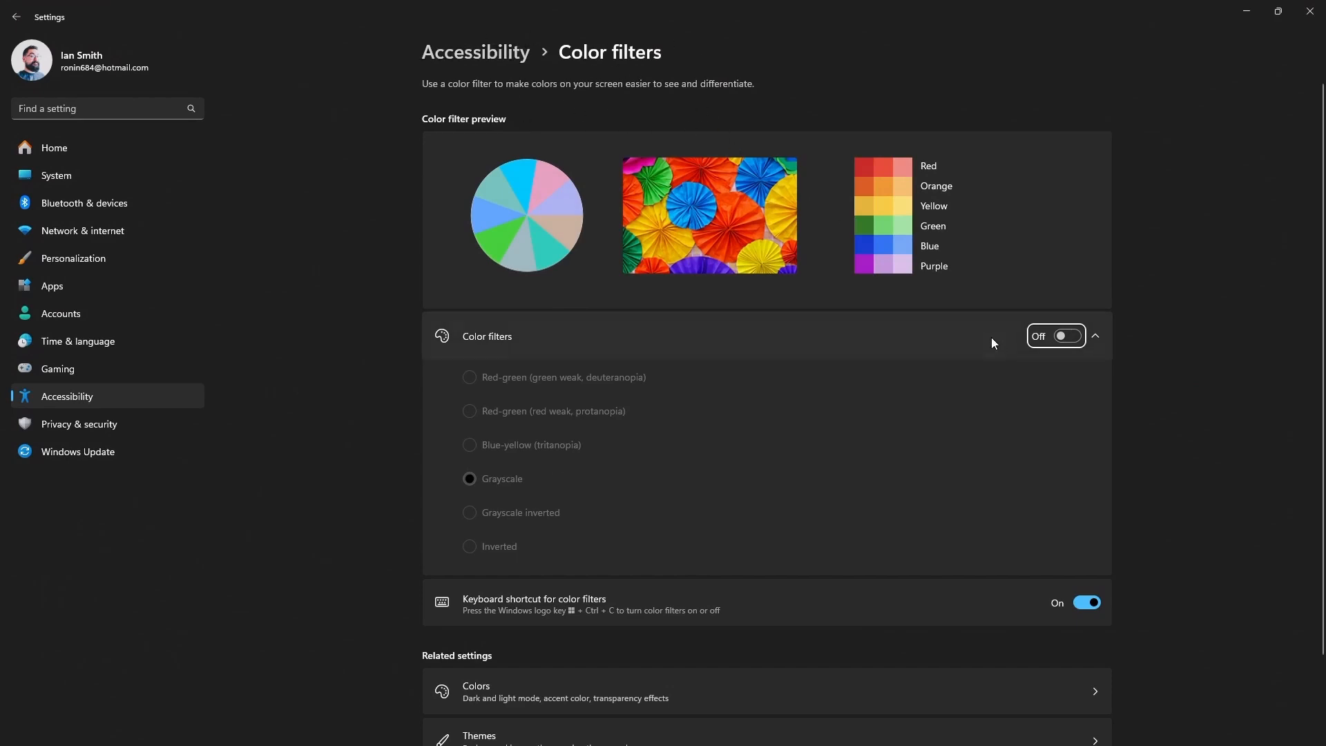
left_click(1069, 339)
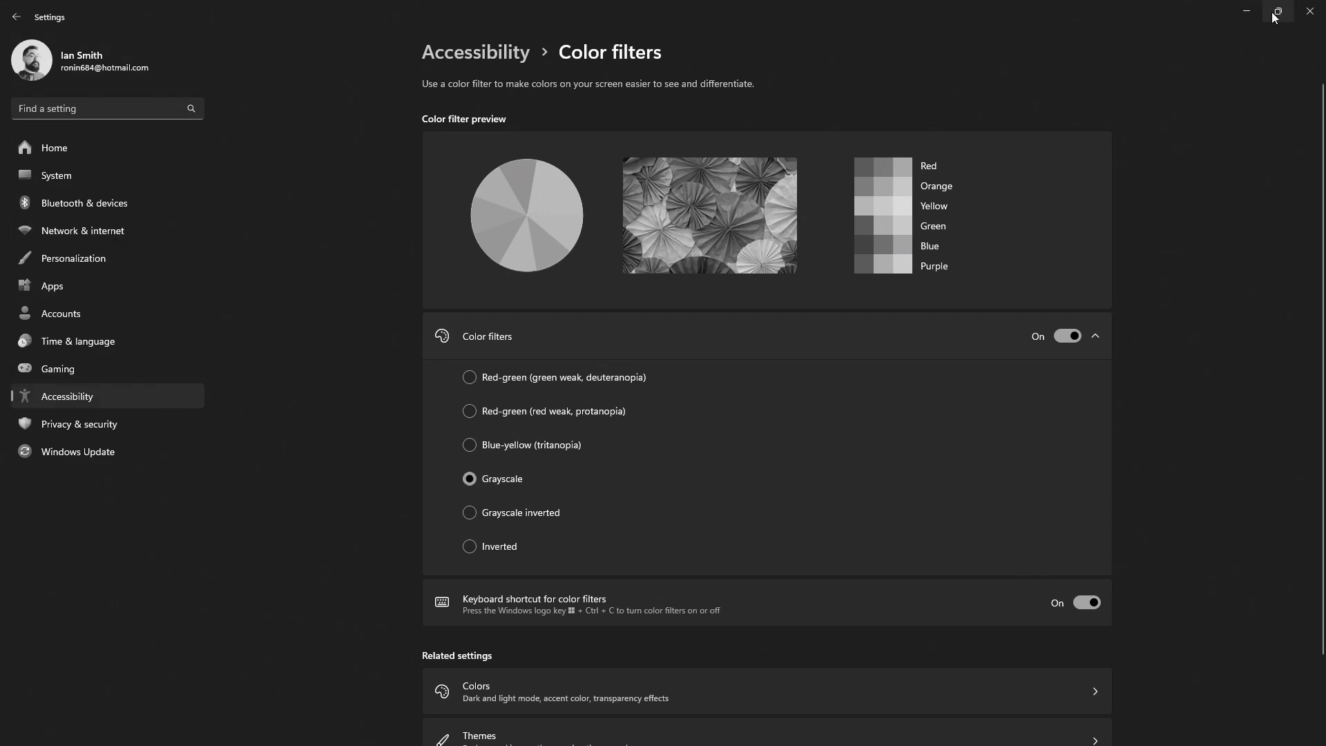
left_click(1247, 10)
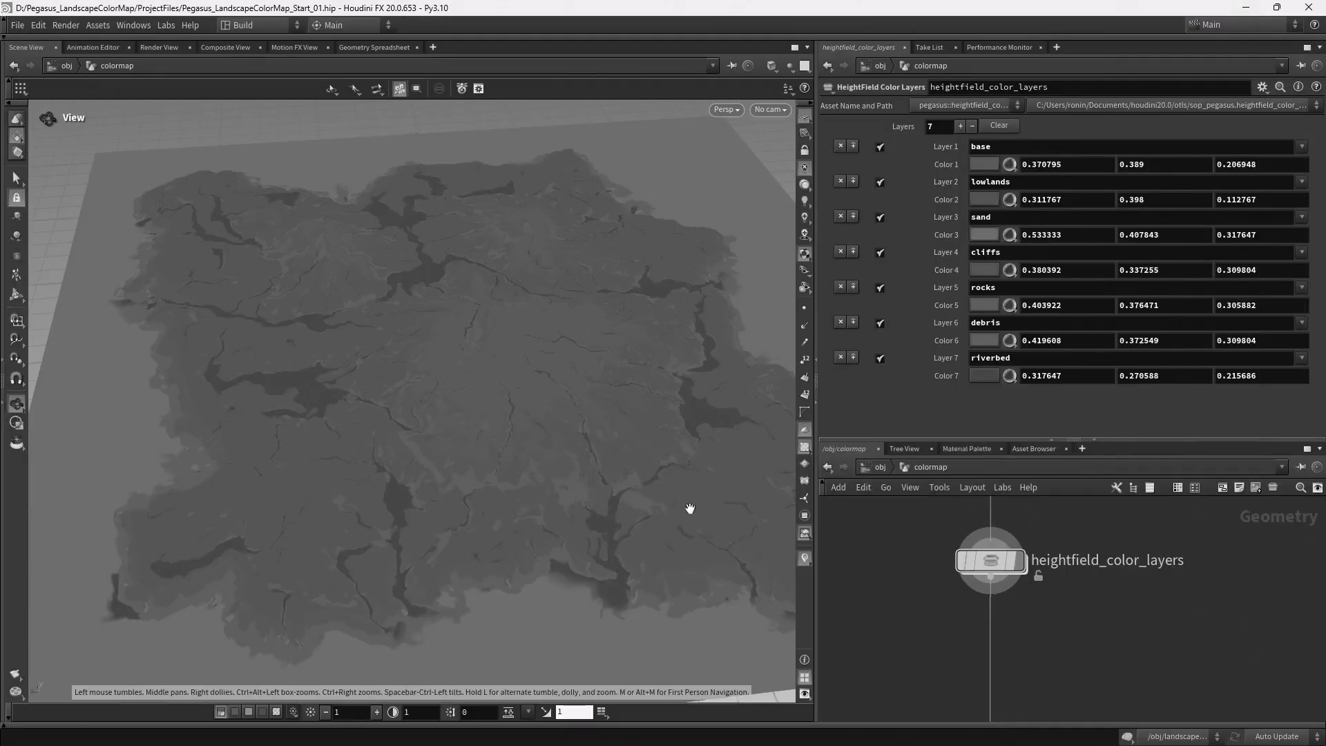
Check the keyboard shortcut option in the Windows color filters settings, leave it enabled and return to Houdini.
key("alt+Tab")
scroll(670, 516, "down", 2)
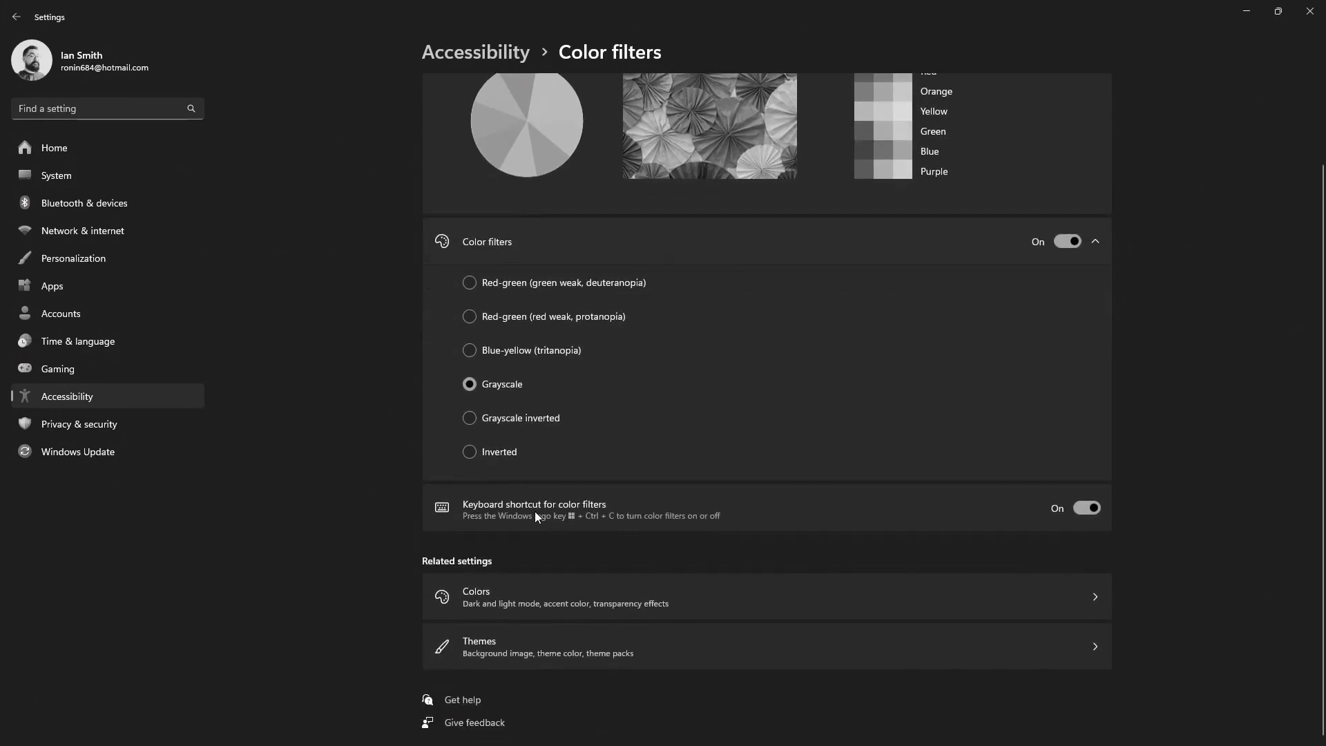
left_click(1087, 508)
left_click(1086, 509)
left_click(1245, 11)
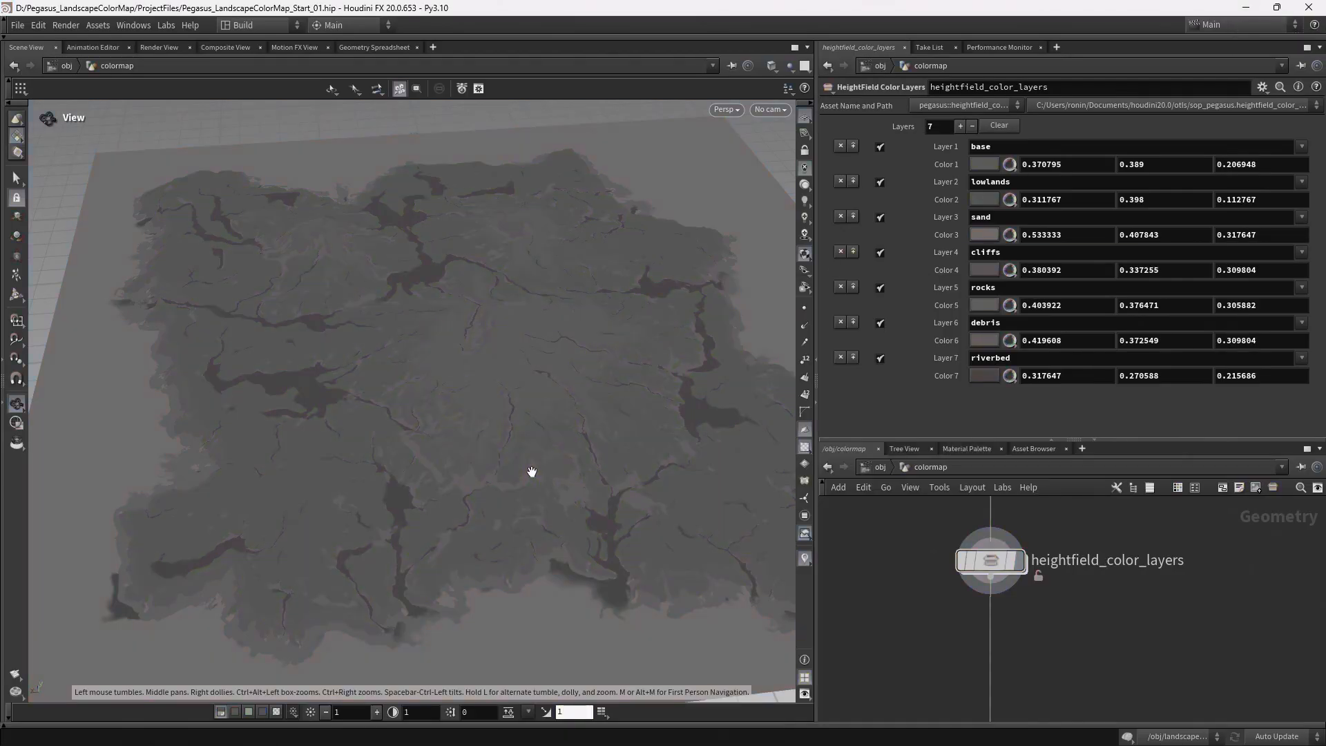
Brighten layer colours while judging contrast in grayscale: set the HSV value to 0.468 for riverbed, 0.424 for base and 0.433 for lowlands.
mouse_move(464, 468)
left_mouse_down()
mouse_move(403, 453)
mouse_move(426, 435)
mouse_move(509, 438)
mouse_move(438, 434)
mouse_move(349, 399)
mouse_move(385, 423)
mouse_move(539, 401)
mouse_move(509, 403)
mouse_move(527, 400)
left_mouse_up()
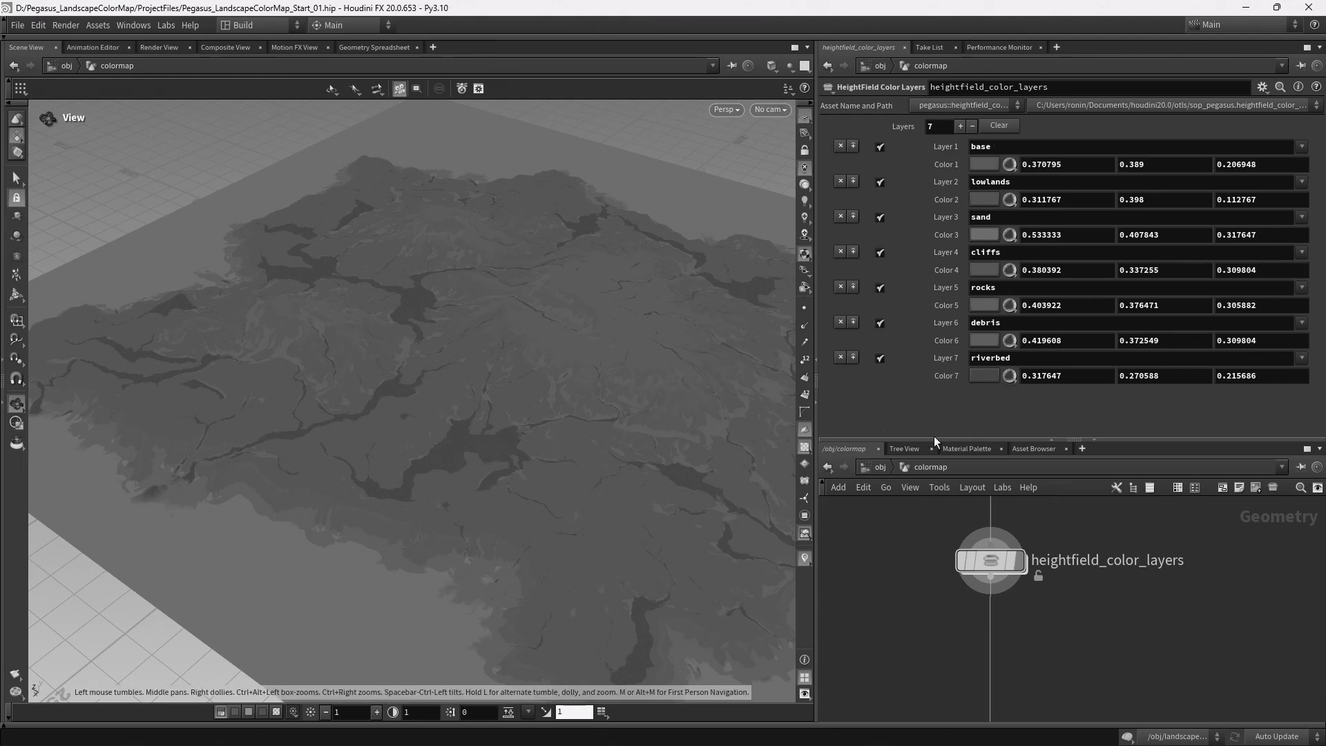
left_click(1009, 375)
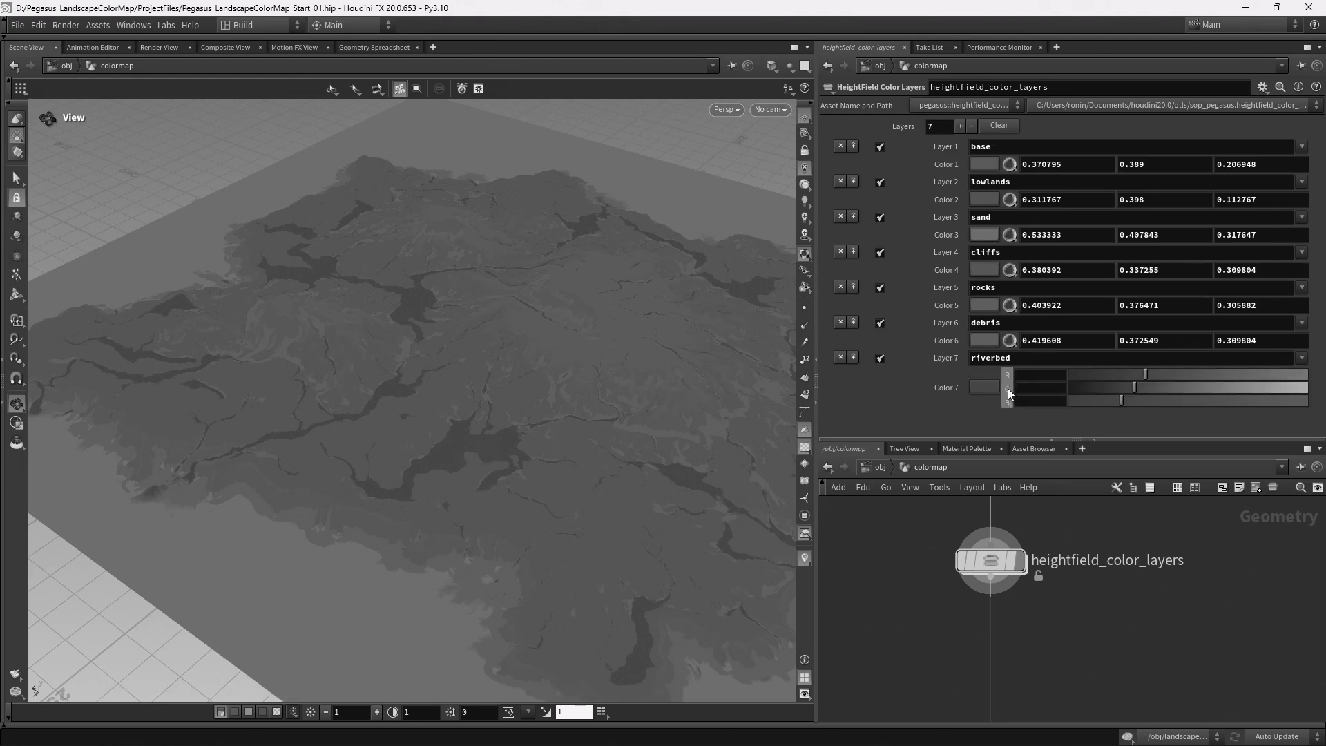
left_click_drag(1145, 400, 1180, 401)
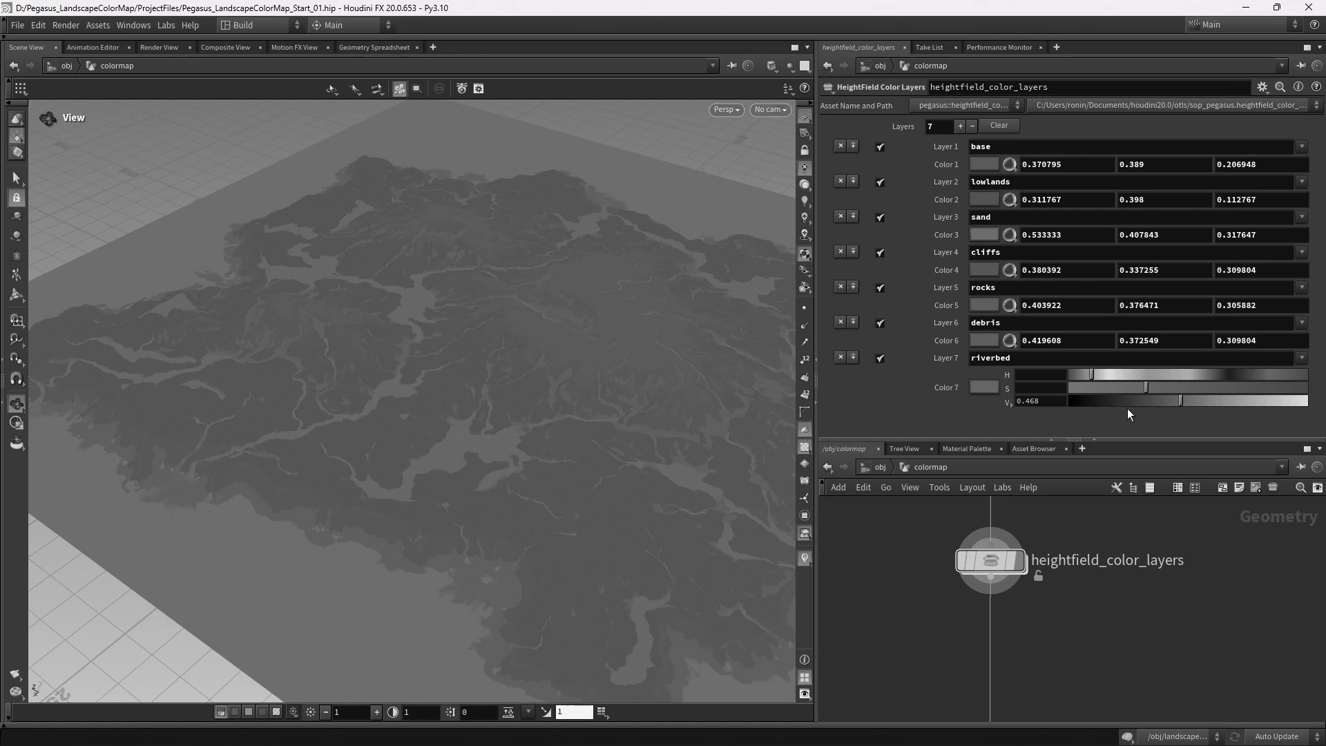
left_click_drag(1178, 404, 1236, 403)
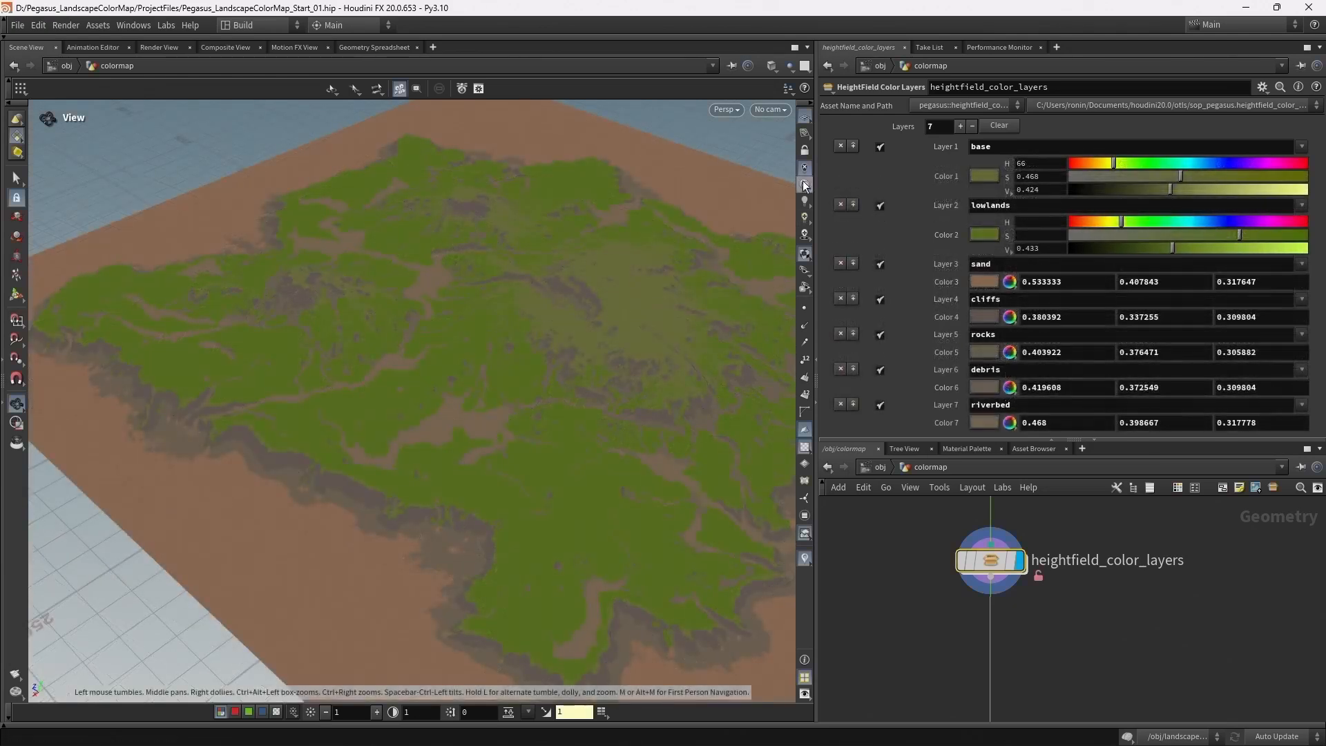
Turn viewport lighting back on and raise the cliffs layer's colour value to 0.448.
left_click(805, 185)
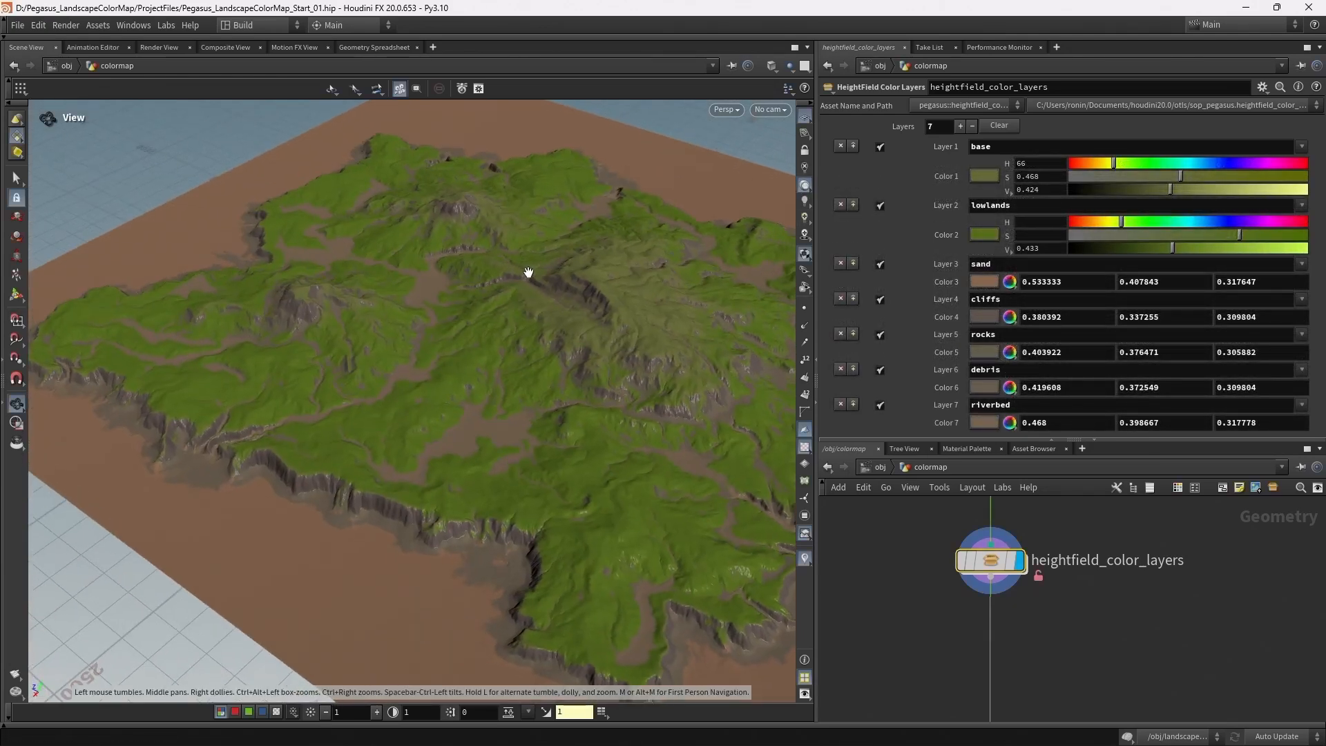
left_click(1010, 317)
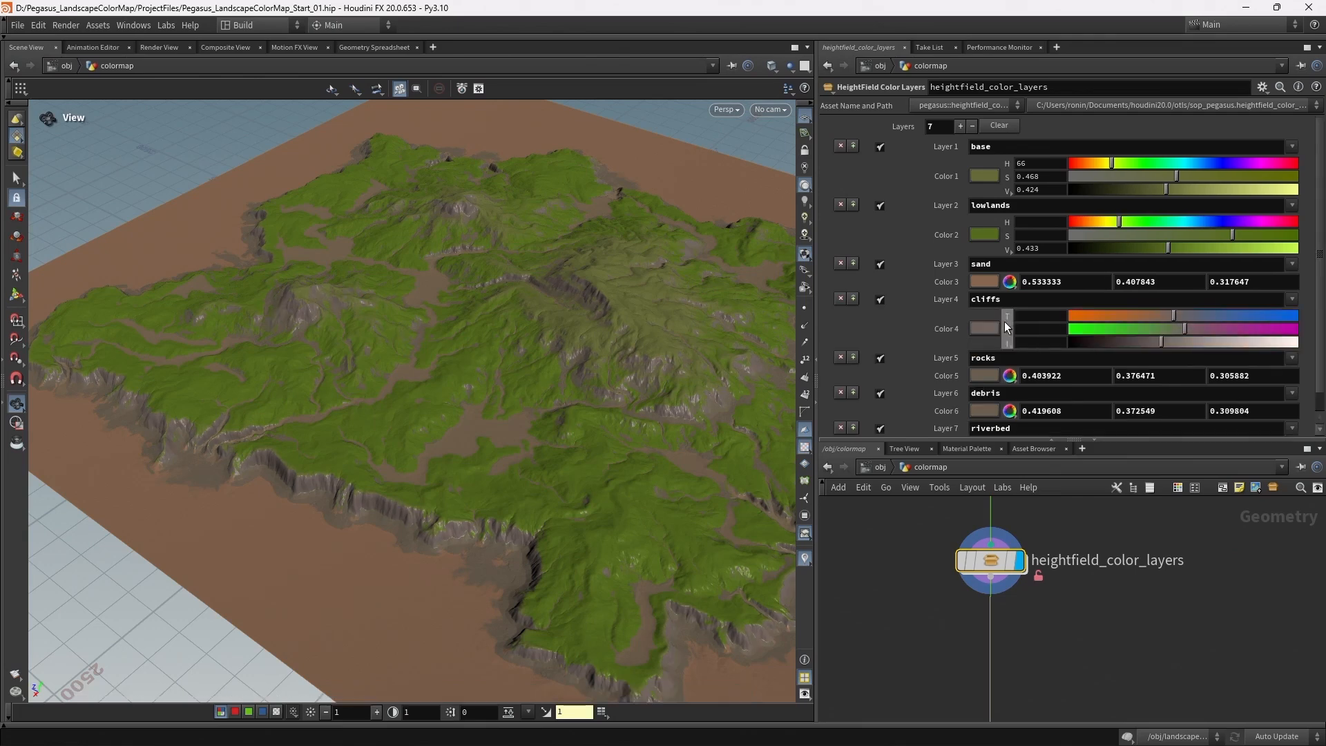
left_click(1006, 324)
left_click_drag(463, 211, 465, 245)
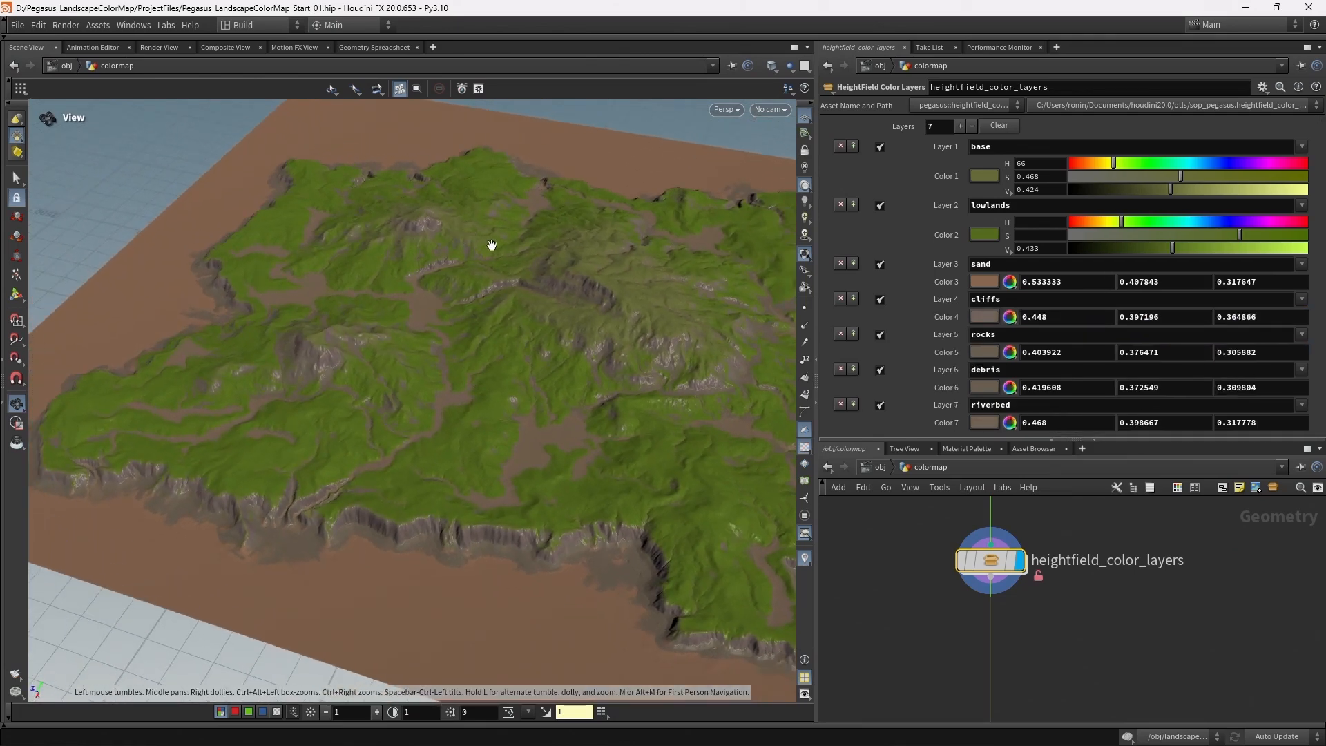
scroll(497, 248, "up", 5)
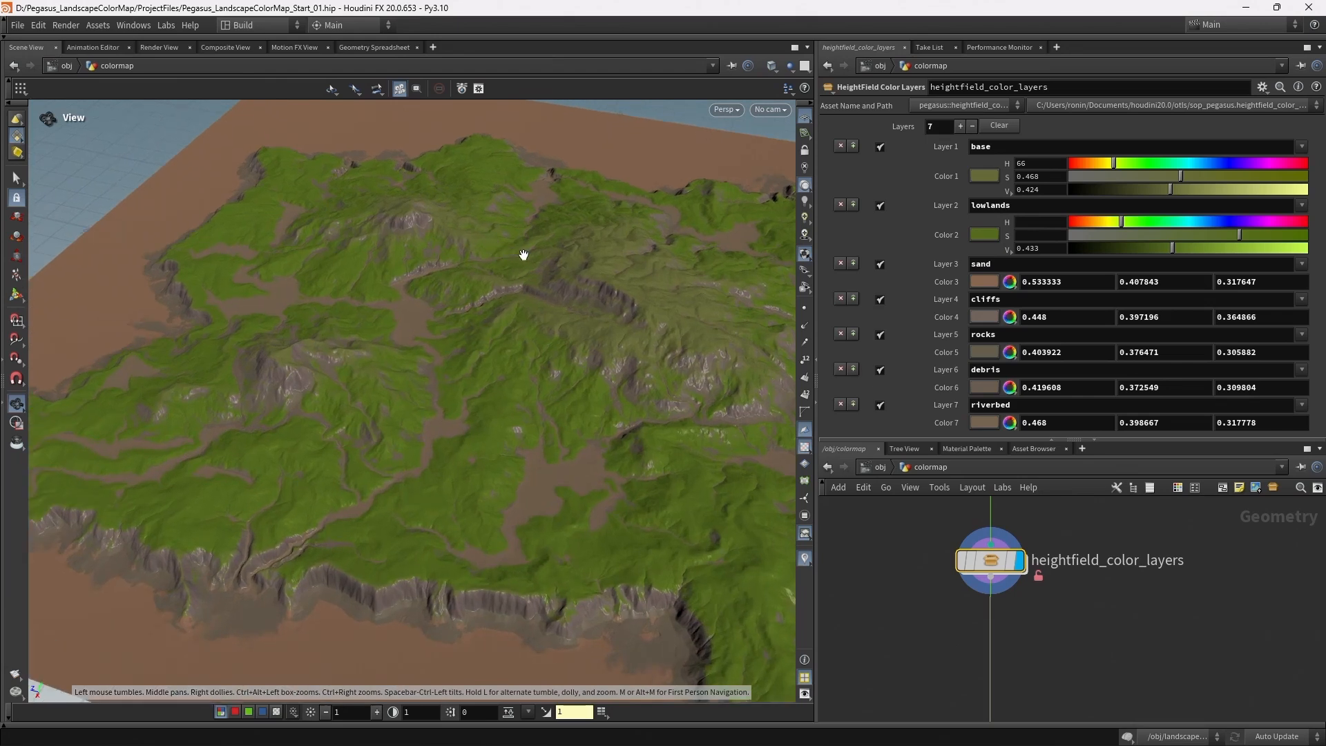
Switch the base and lowlands colours from HSV sliders back to RGB values and inspect the lit terrain.
left_click(1006, 192)
left_click(1006, 189)
left_click(1005, 203)
left_click(1006, 209)
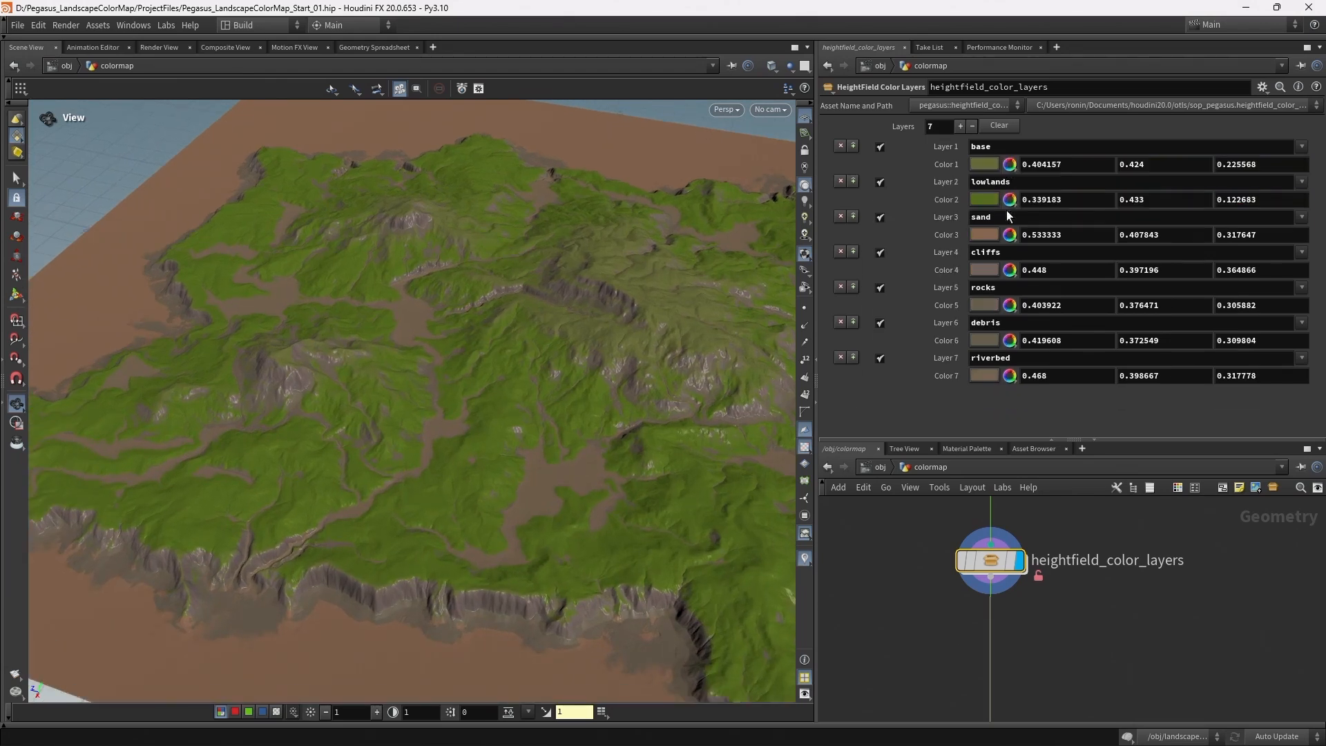
left_click_drag(580, 369, 528, 341)
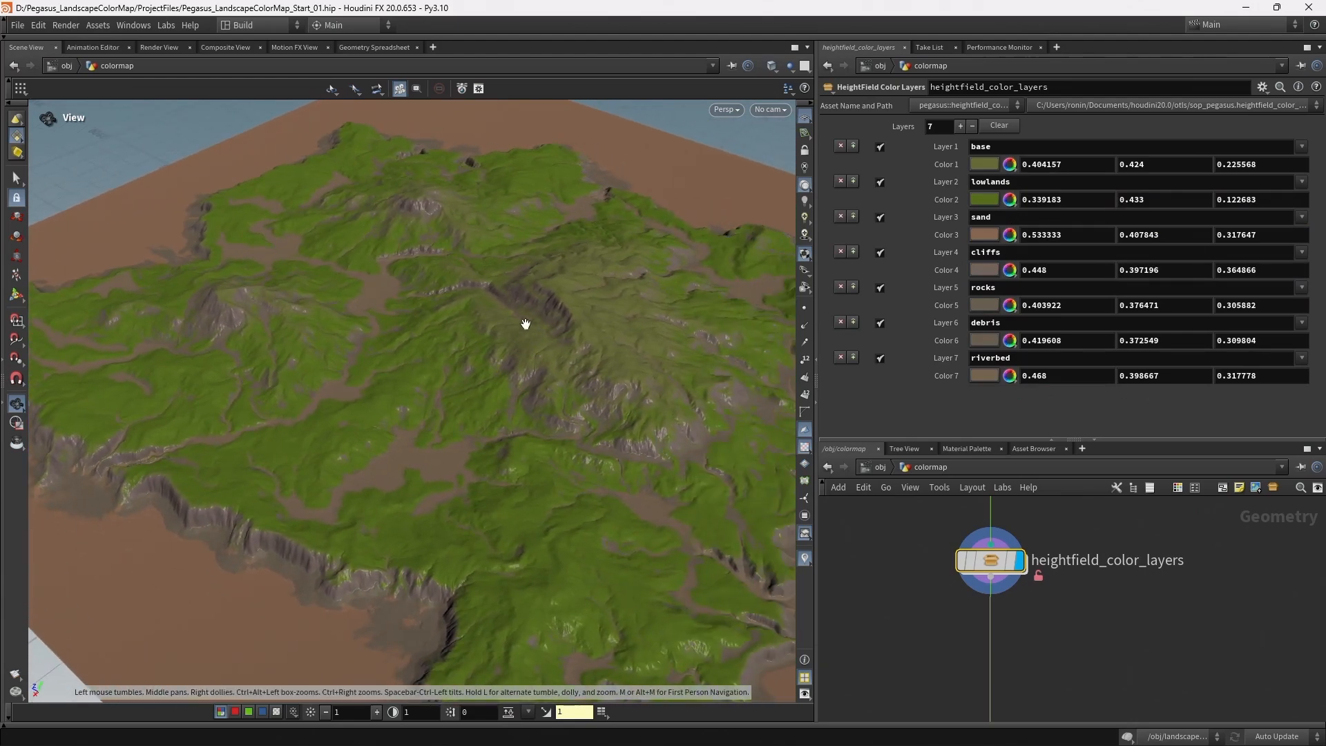